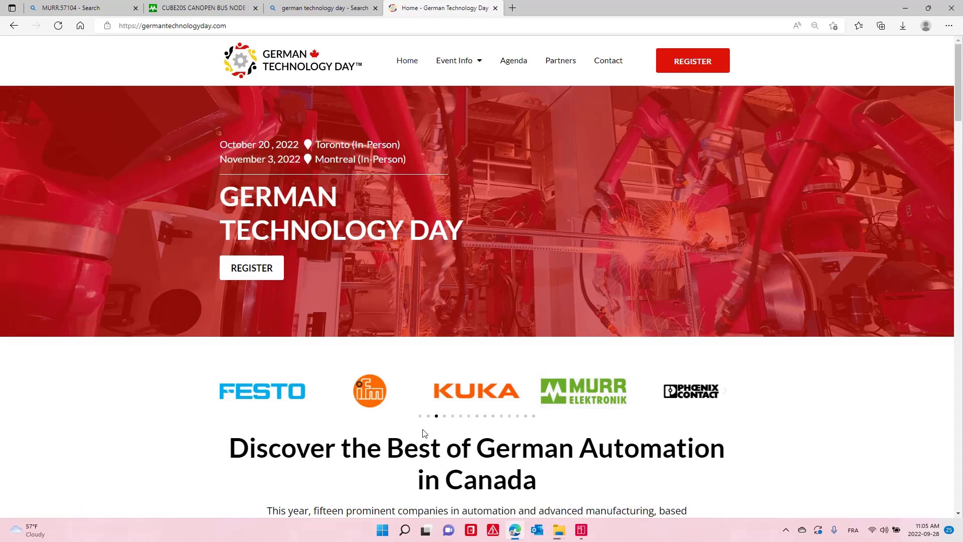
click(421, 417)
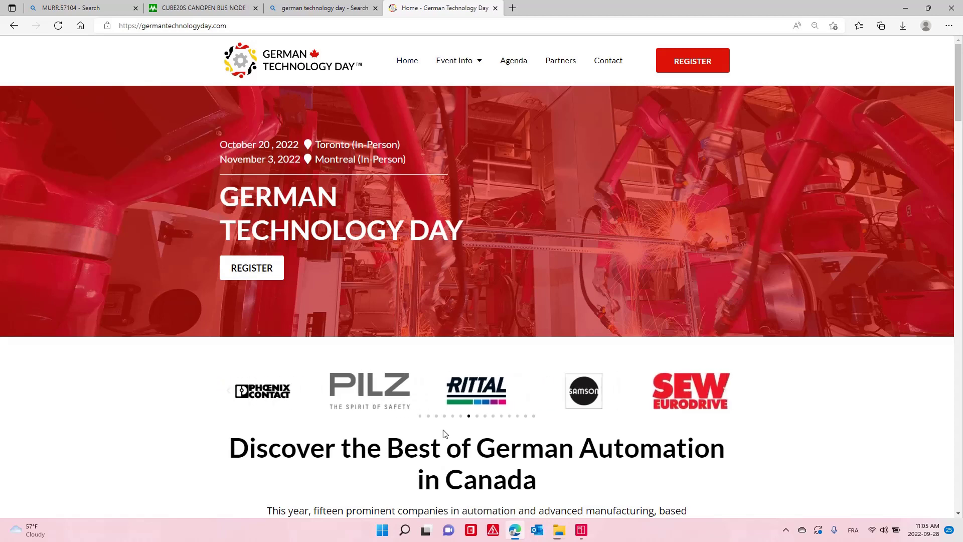
- Open "EPLAN Sample Device CSV export import - Copy Only Murr.csv" from the GTD 2022 folder and fit the Part number column to its contents
mouse_move(559, 530)
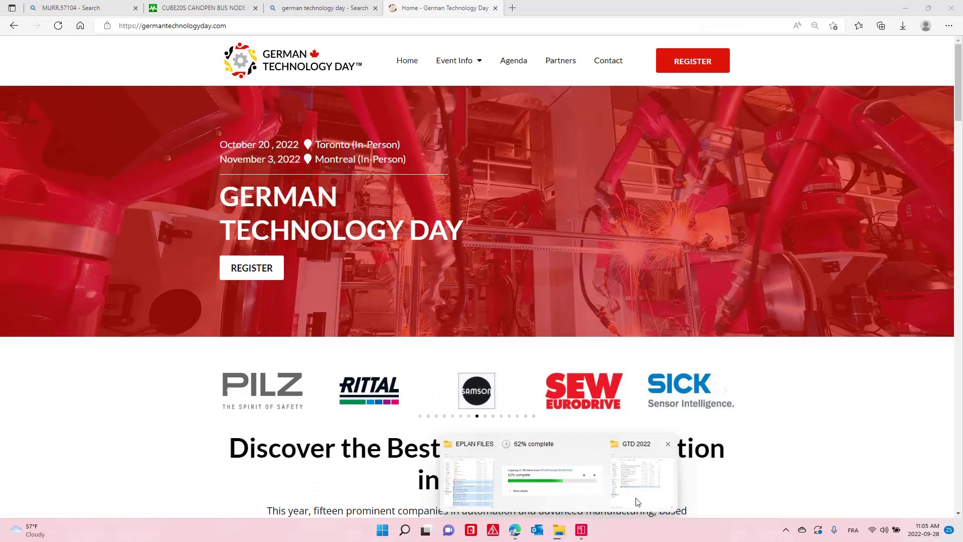
click(637, 502)
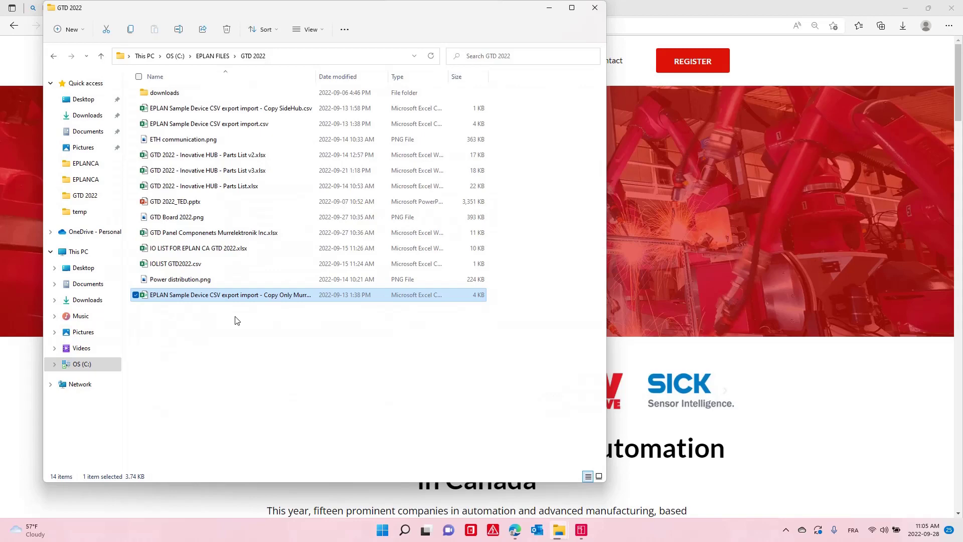
double_click(285, 300)
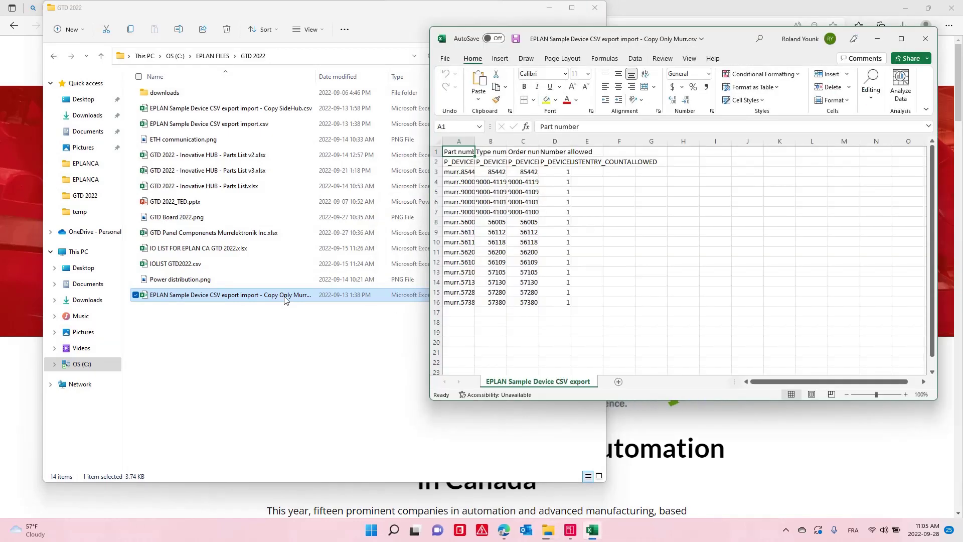
double_click(474, 156)
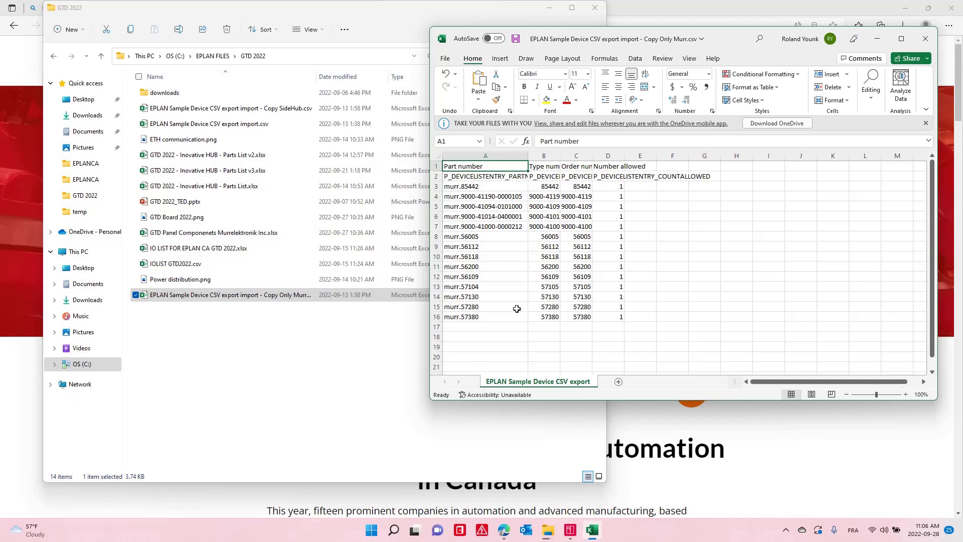
- Switch to EPLAN Pro Panel, open the project "GTD EPLAN RITTAL WAGO PILZ 2022.elk" and update its stored parts
key(alt+Tab)
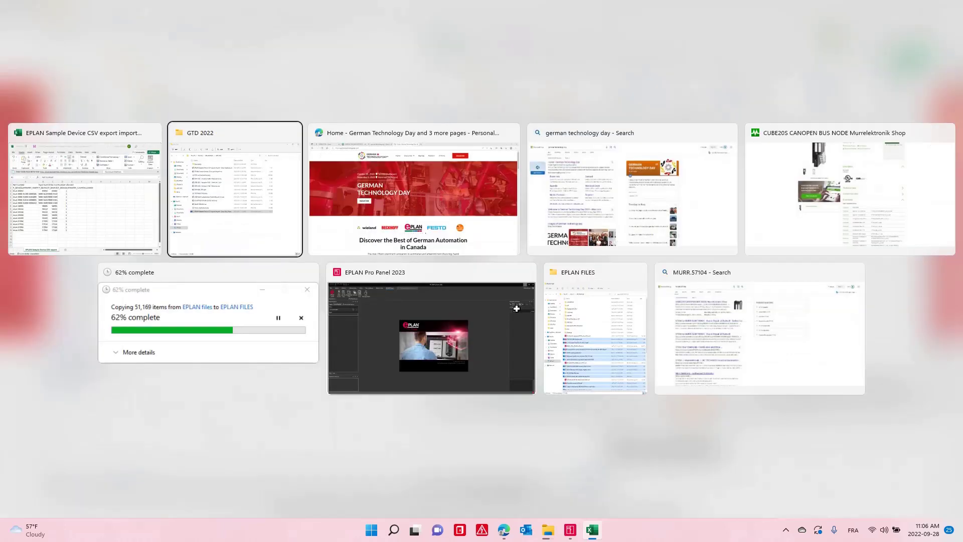
key(Tab)
key(Tab)
key(Tab)
click(517, 308)
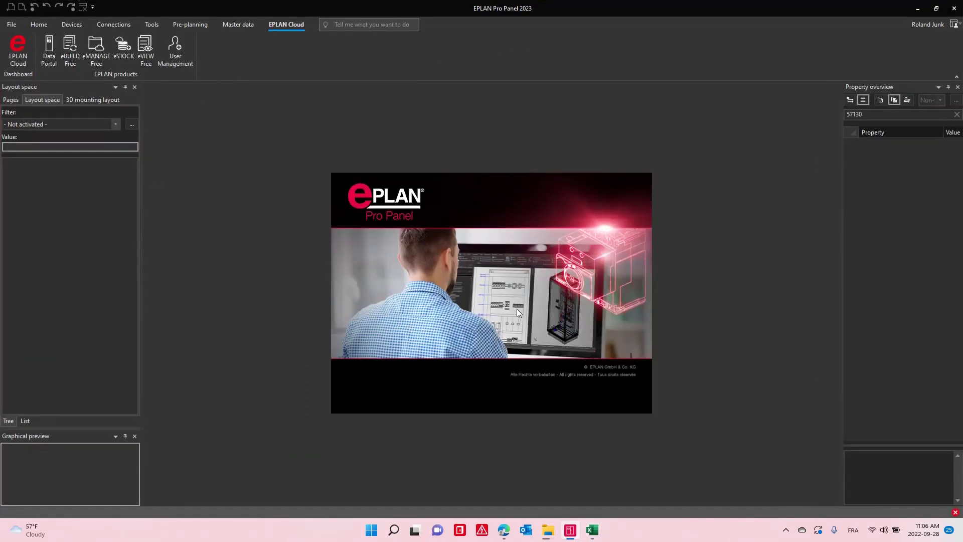
click(11, 24)
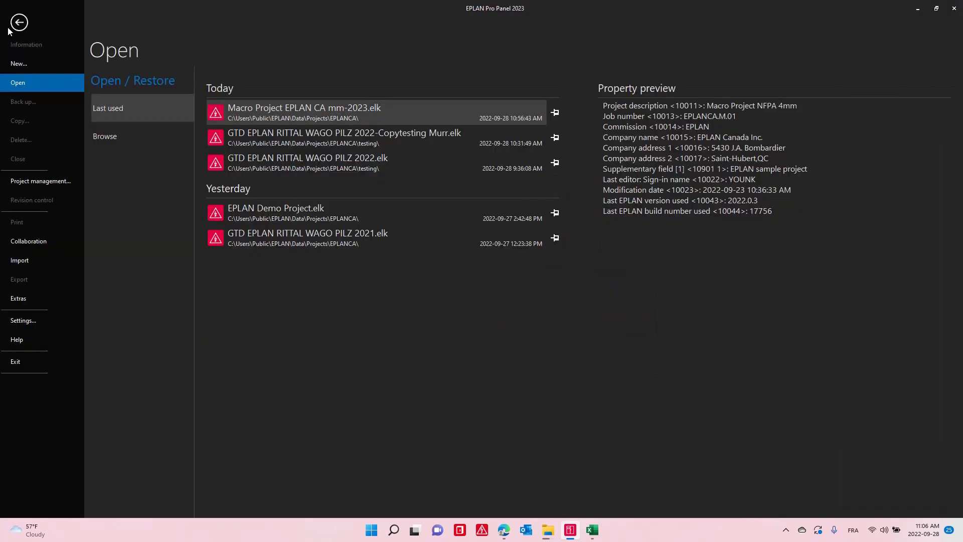
click(338, 164)
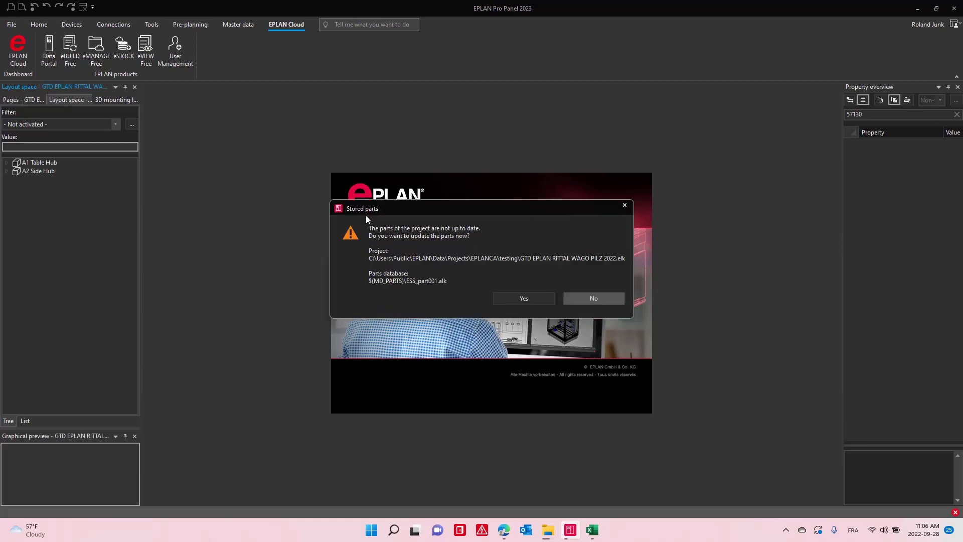
click(523, 299)
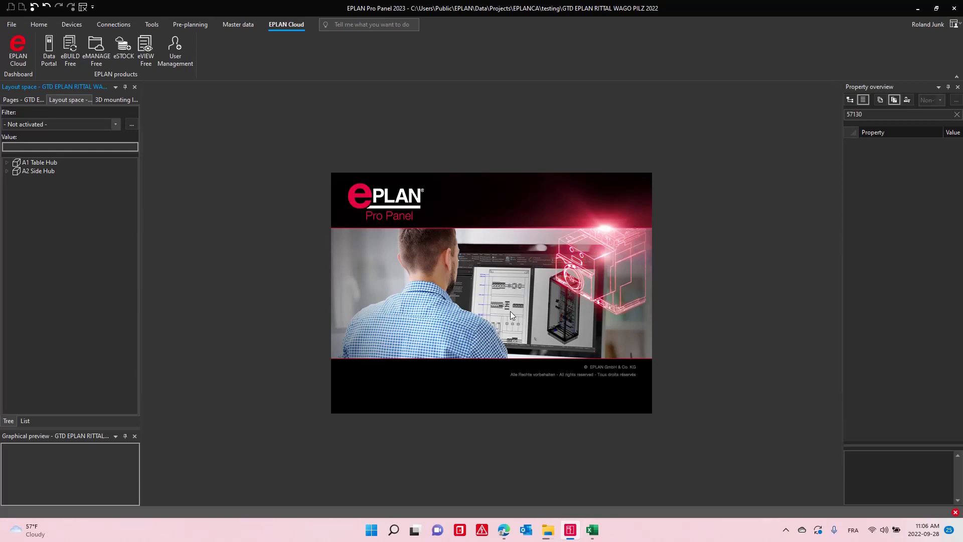
- Open the A1 Table Hub layout space and show the front of the S1 enclosure's mounting panel
click(44, 163)
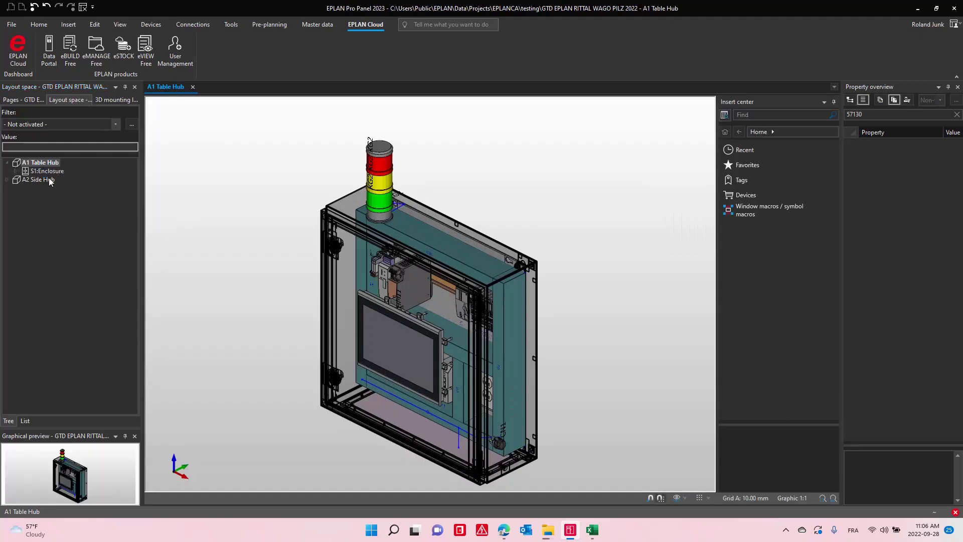
click(57, 171)
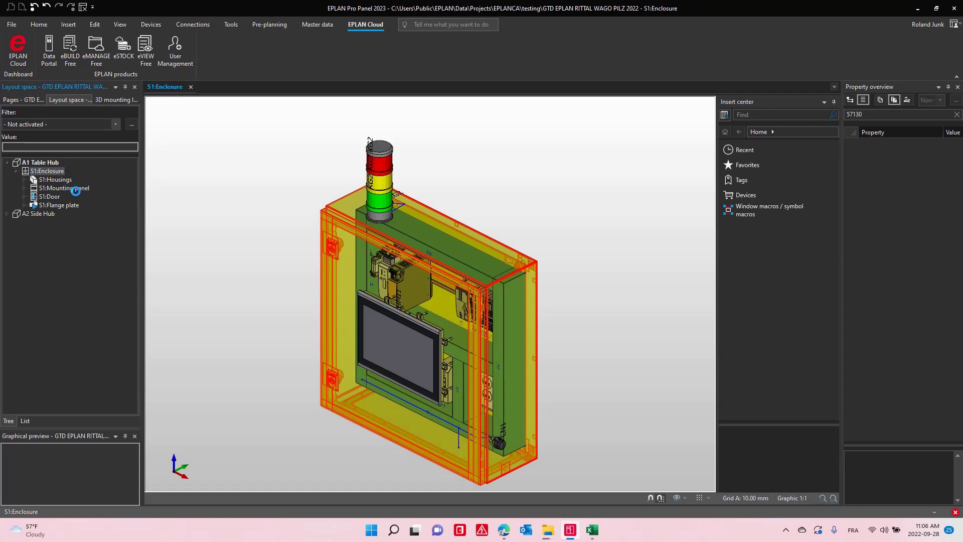
click(64, 188)
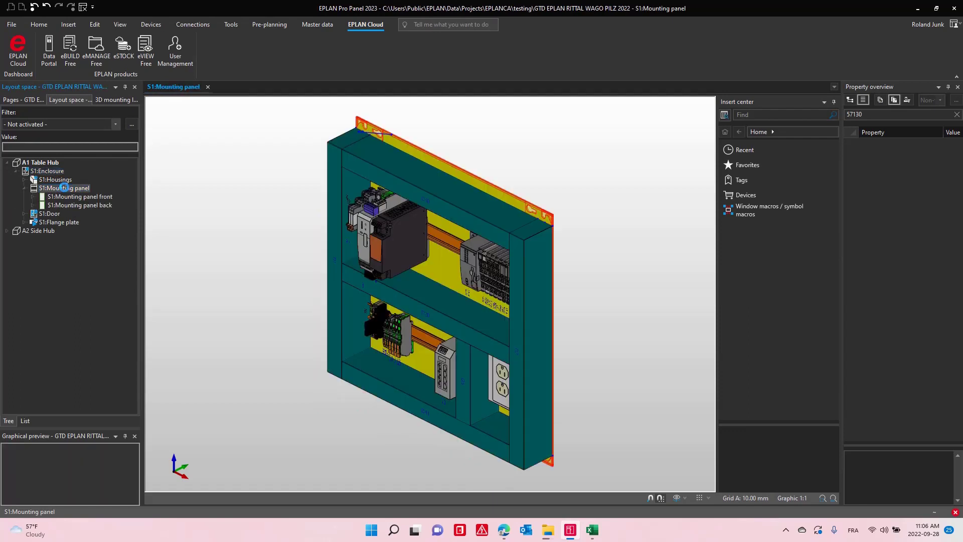
click(88, 197)
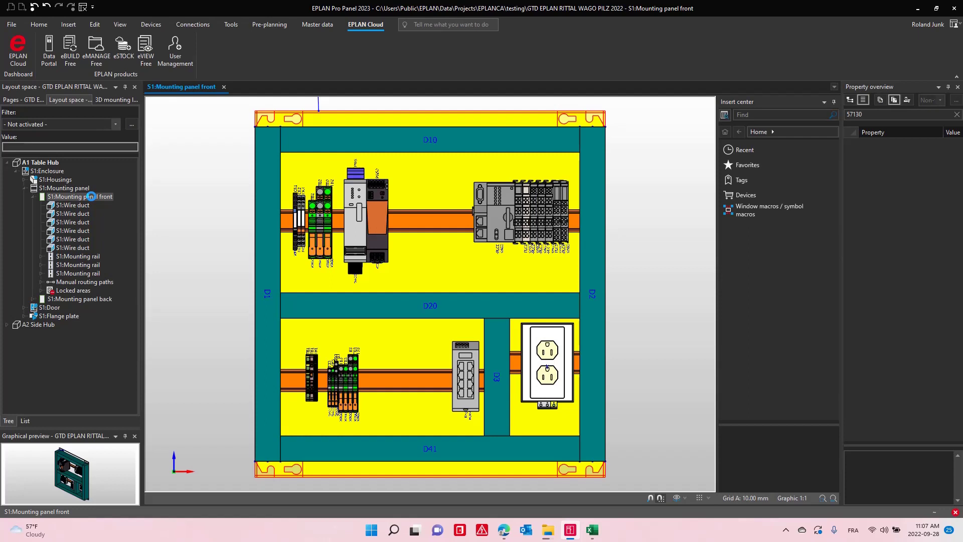
- Open the Data Portal and search it for the Murr part numbers copied from cells A3:A16 of the CSV file in Excel
click(49, 51)
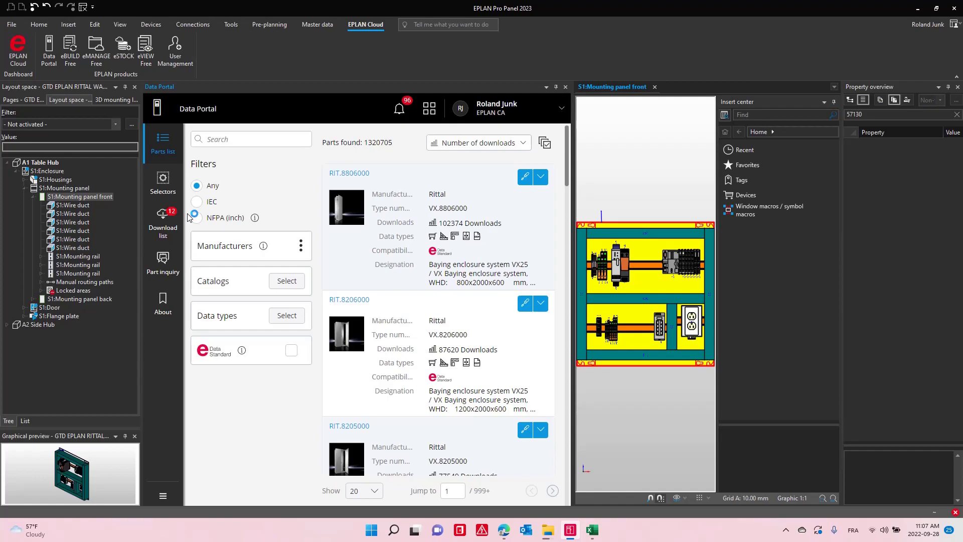
key(alt+Tab)
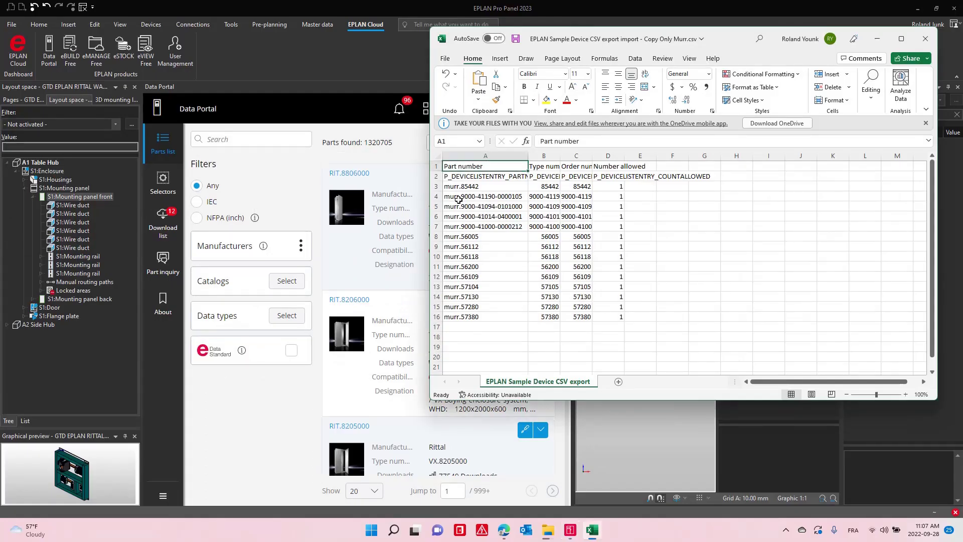
click(458, 199)
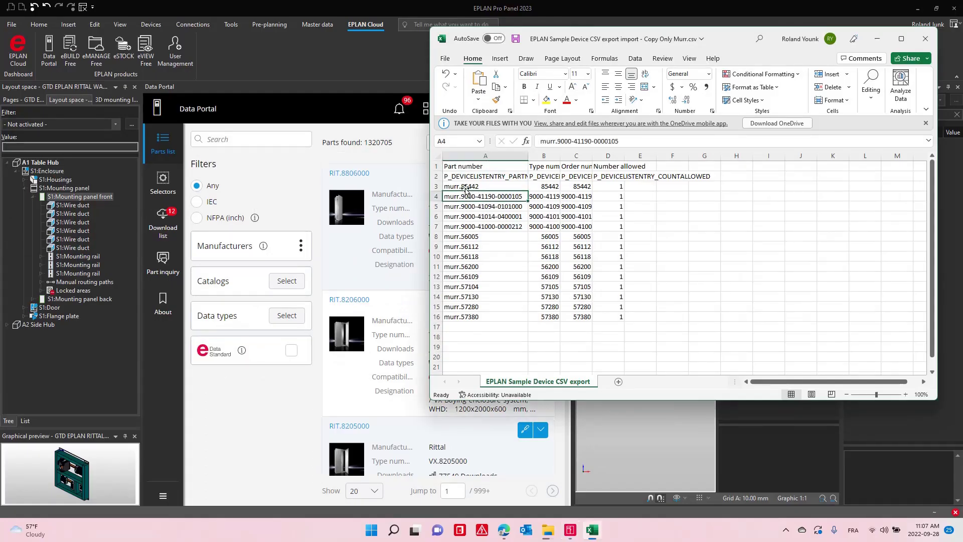
drag(461, 186, 475, 316)
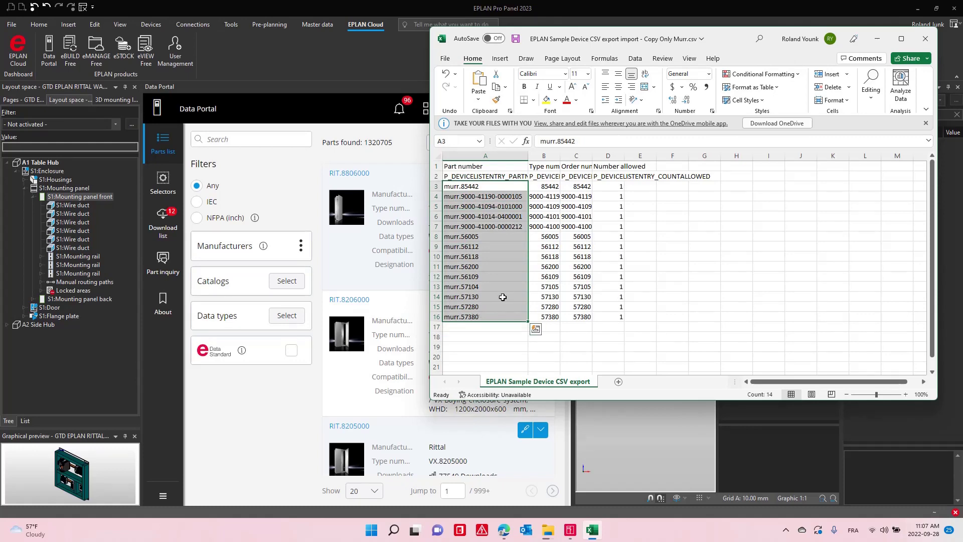
key(ctrl+c)
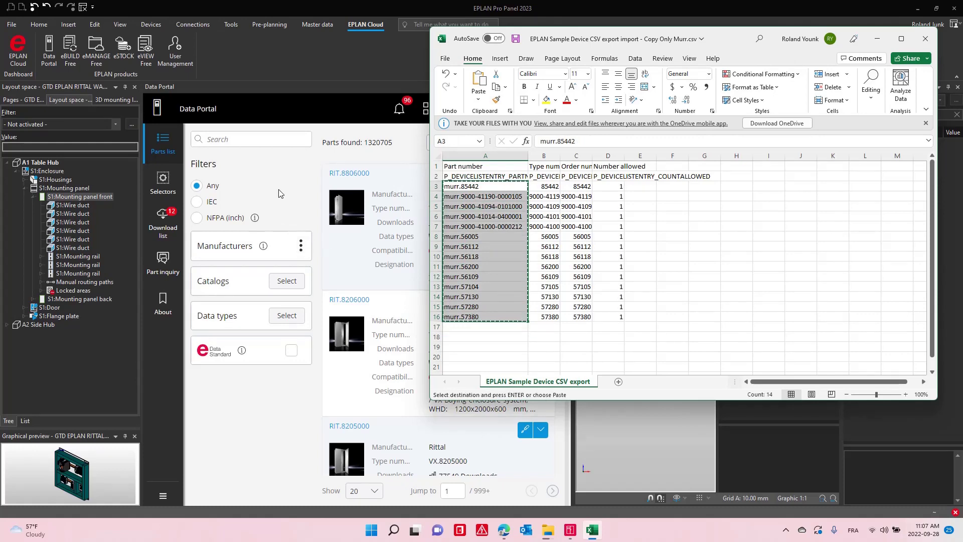
click(252, 136)
click(251, 136)
key(ctrl+v)
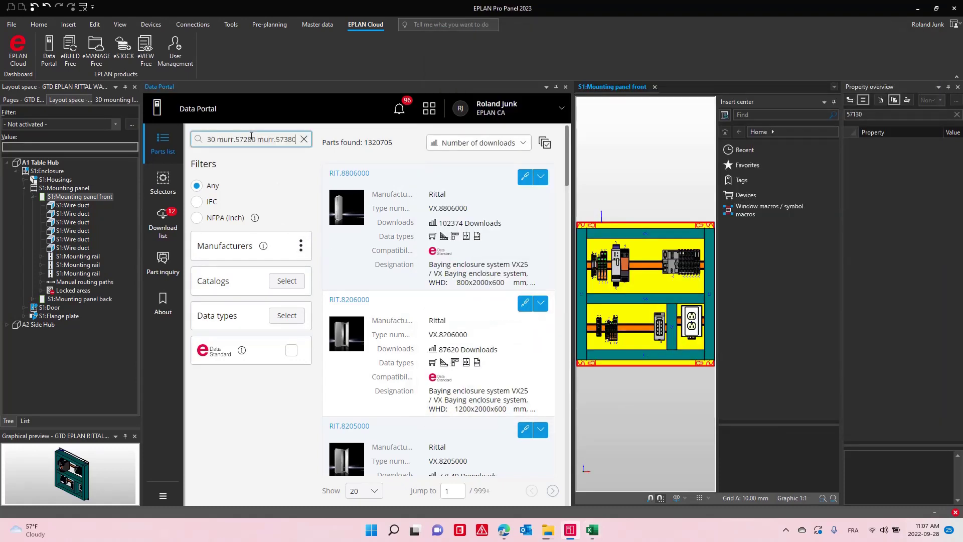
key(Return)
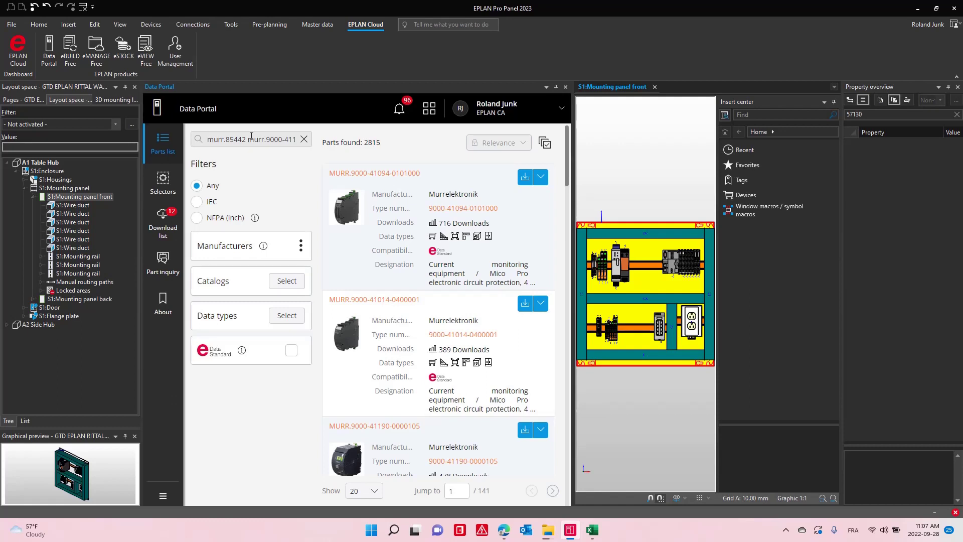
click(355, 219)
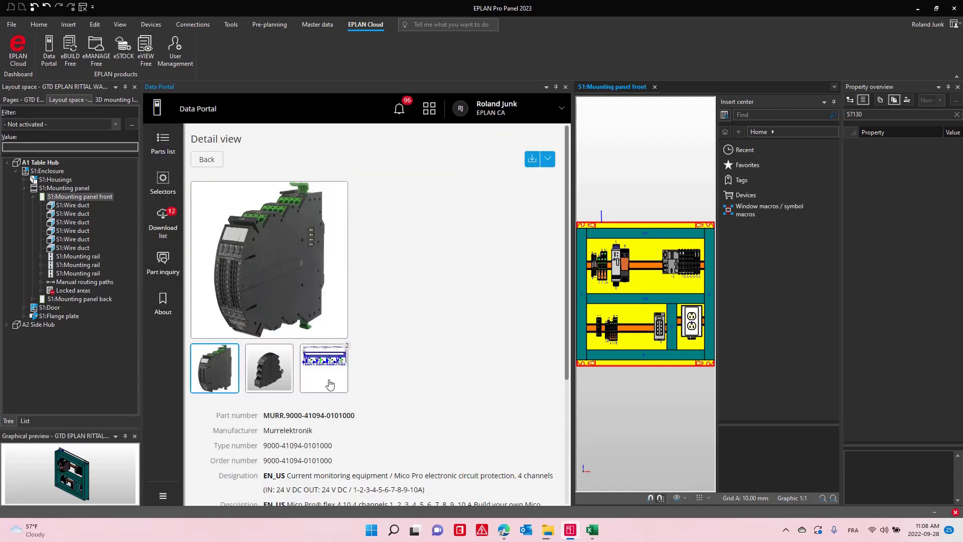
click(207, 161)
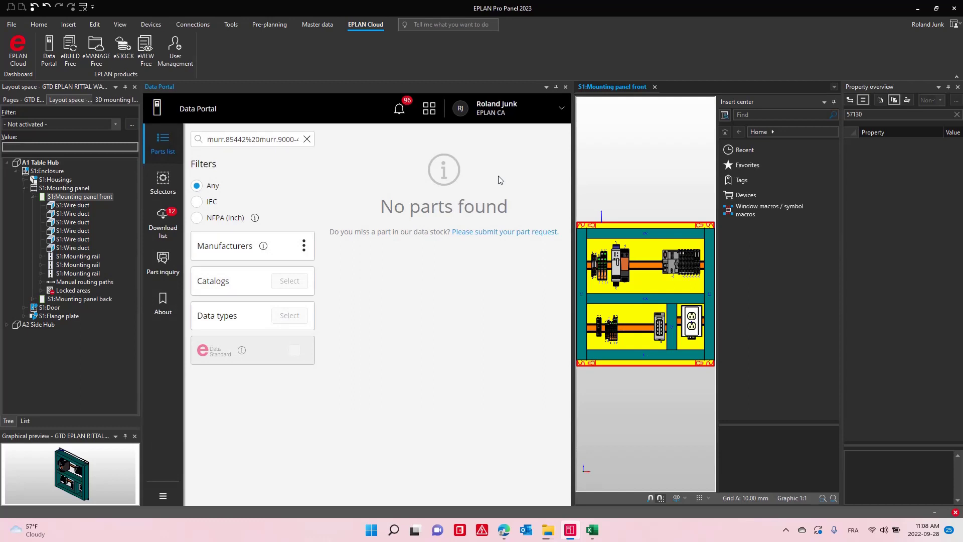
click(567, 86)
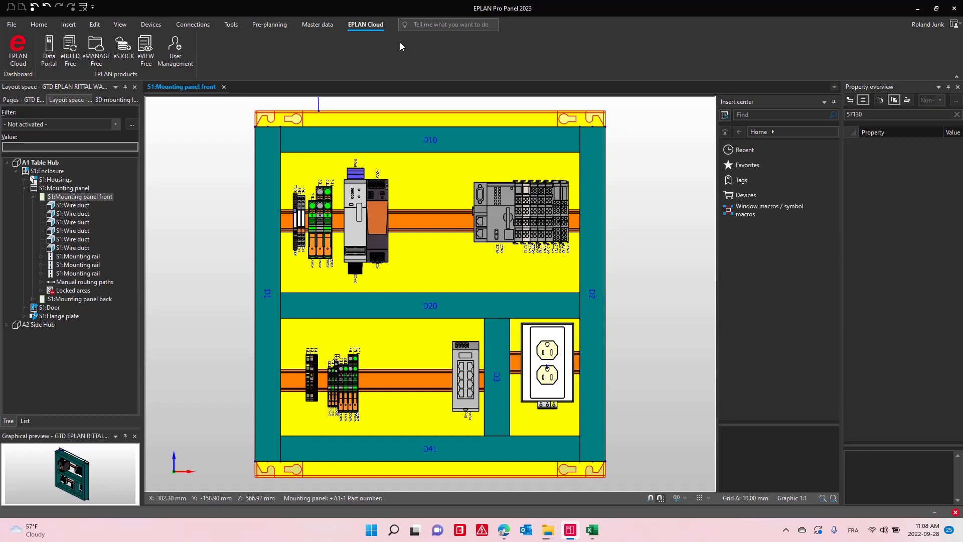
- View schematic page 19 PLC1 8DO WAGO.750-530 of the A1 main panel, then return to the mounting panel front view
click(20, 101)
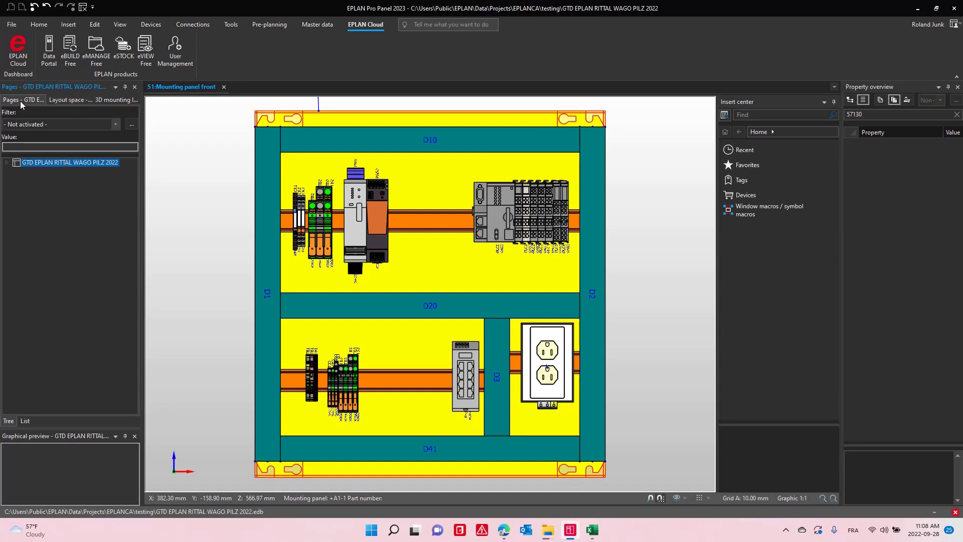
double_click(35, 162)
double_click(69, 179)
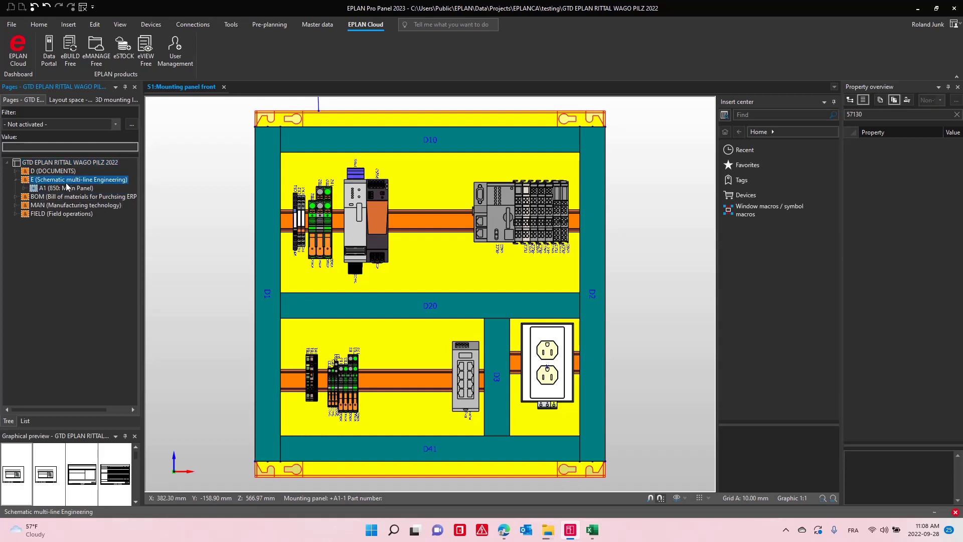
click(72, 188)
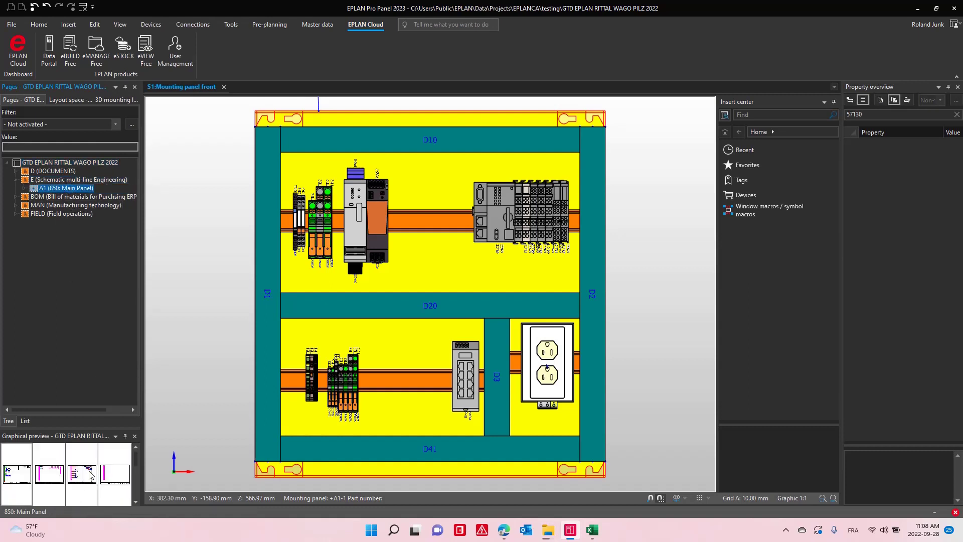
click(84, 474)
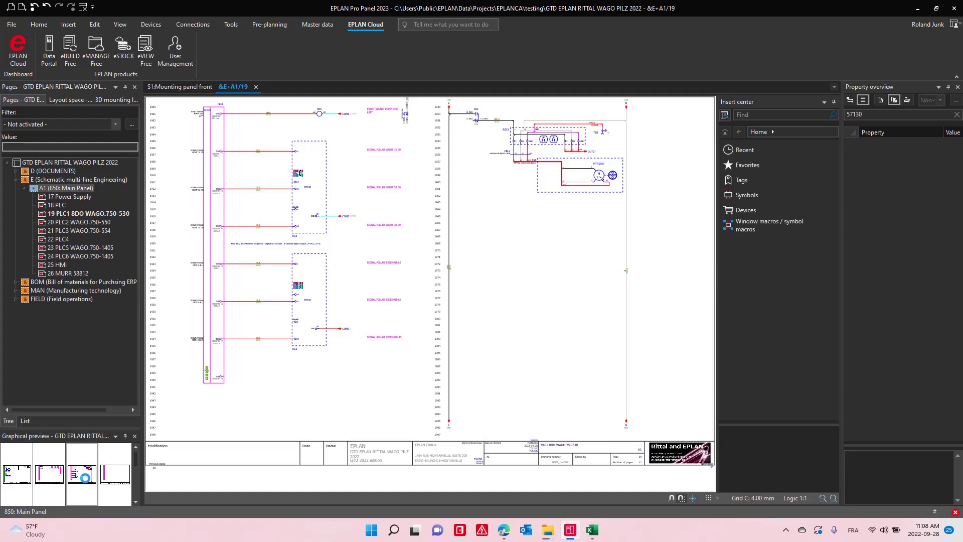
click(182, 88)
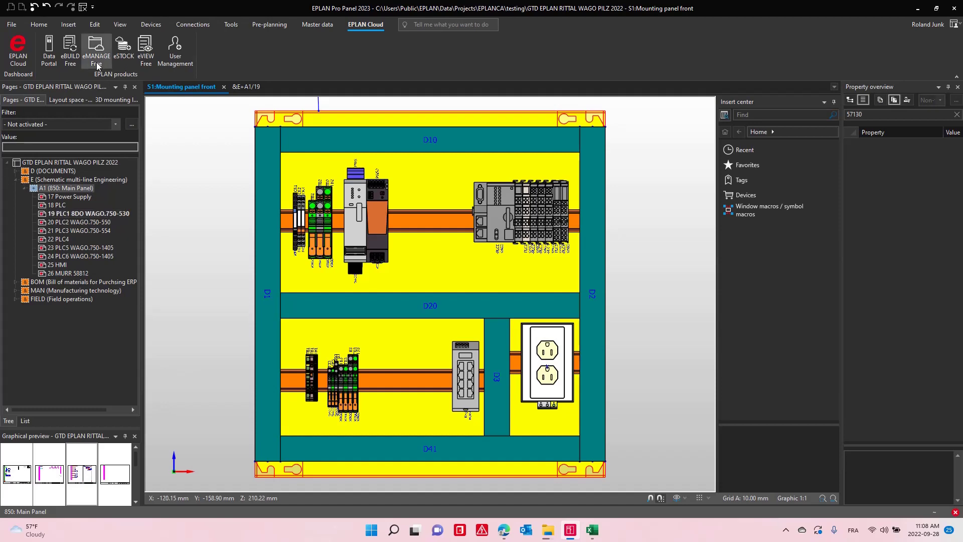
- Import "EPLAN Sample Device CSV export import - Copy Only Murr.csv" into the project's device list
click(151, 25)
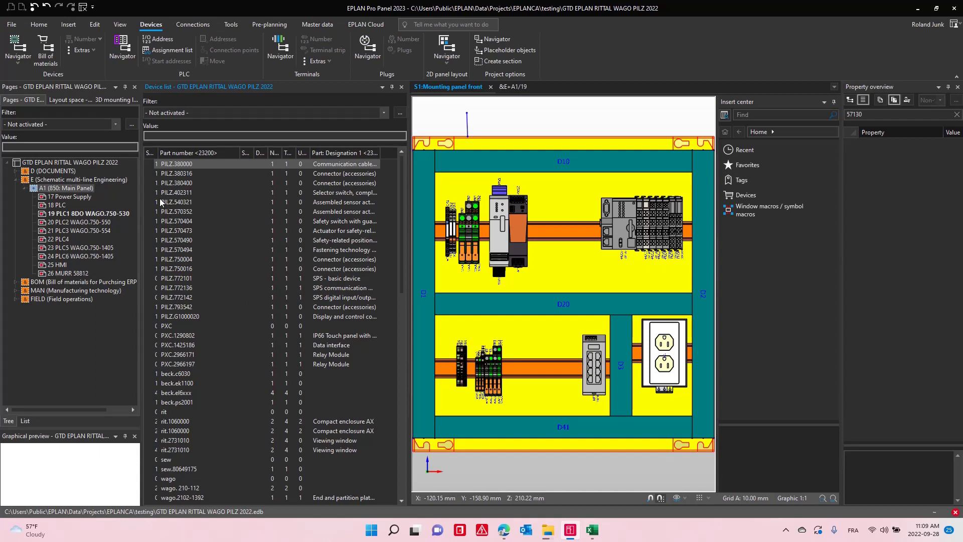
right_click(233, 269)
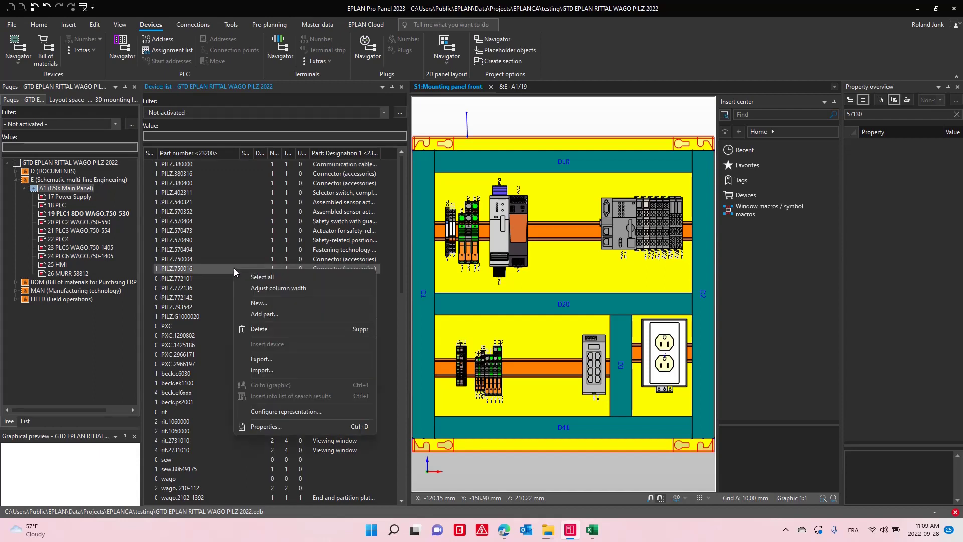
click(279, 372)
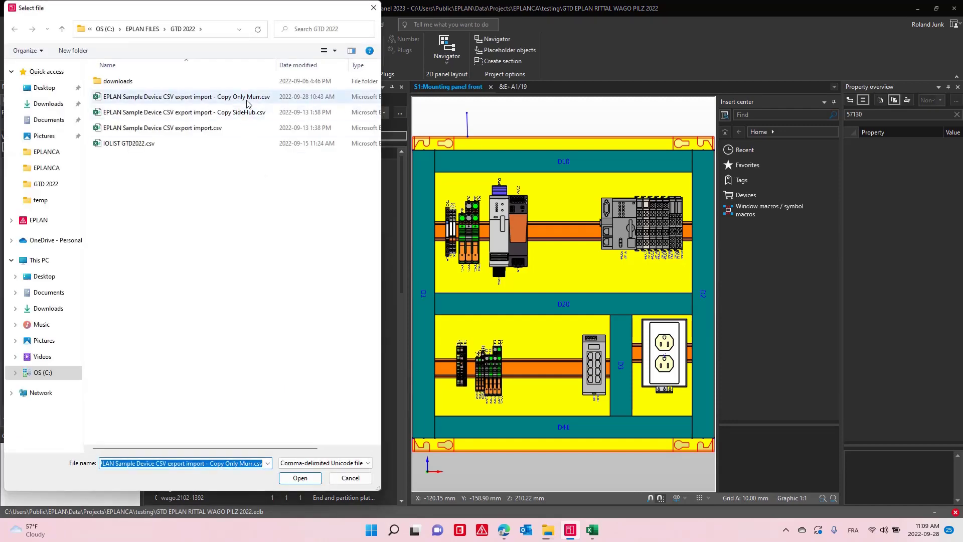
double_click(247, 97)
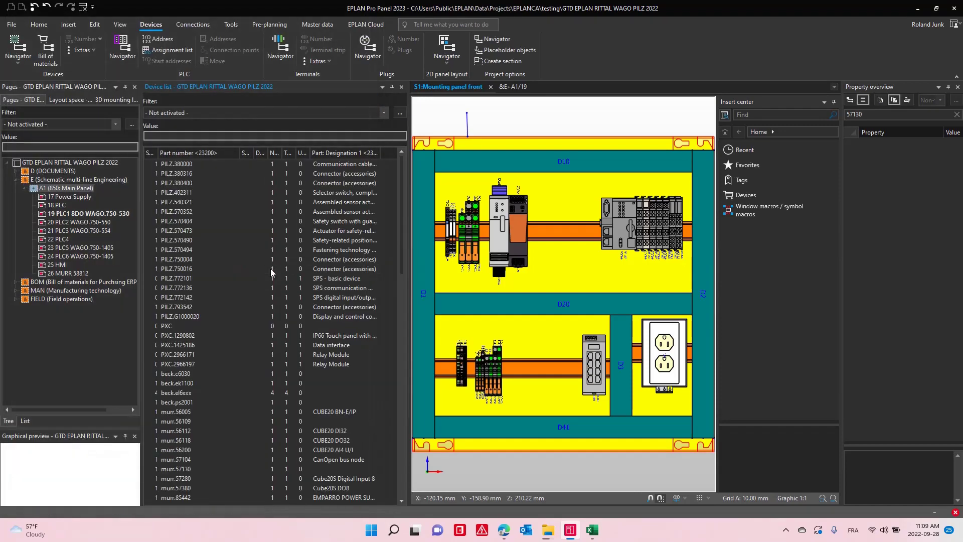
- Look through the imported Murr parts in the device list, starting at murr.56005
scroll(266, 377, down, 2)
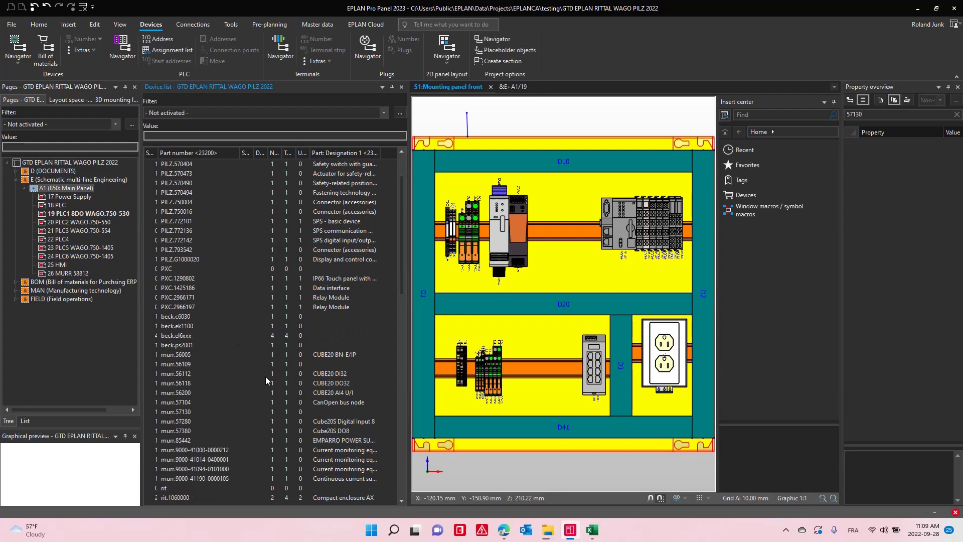
click(193, 354)
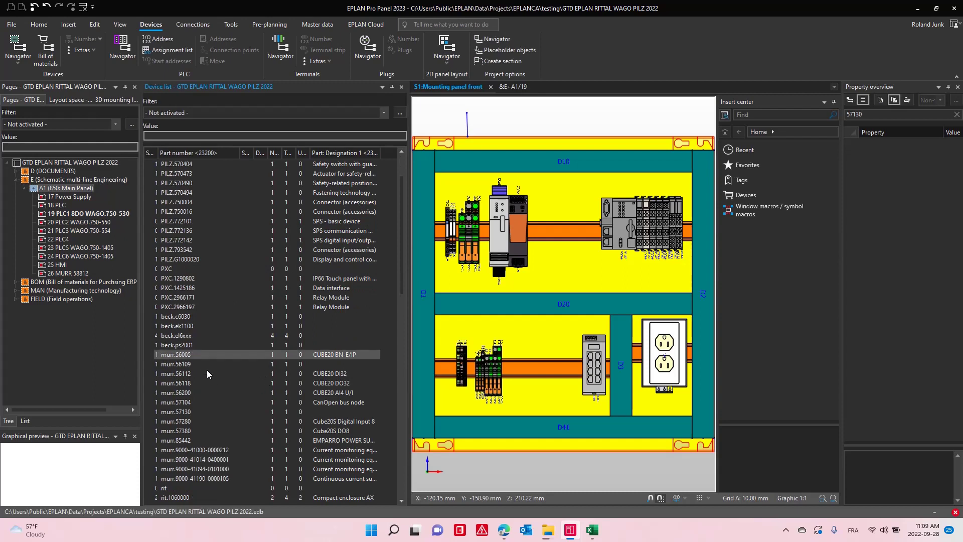
key(Down)
key(Down)
key(Down)
key(Down)
key(Down)
key(Down)
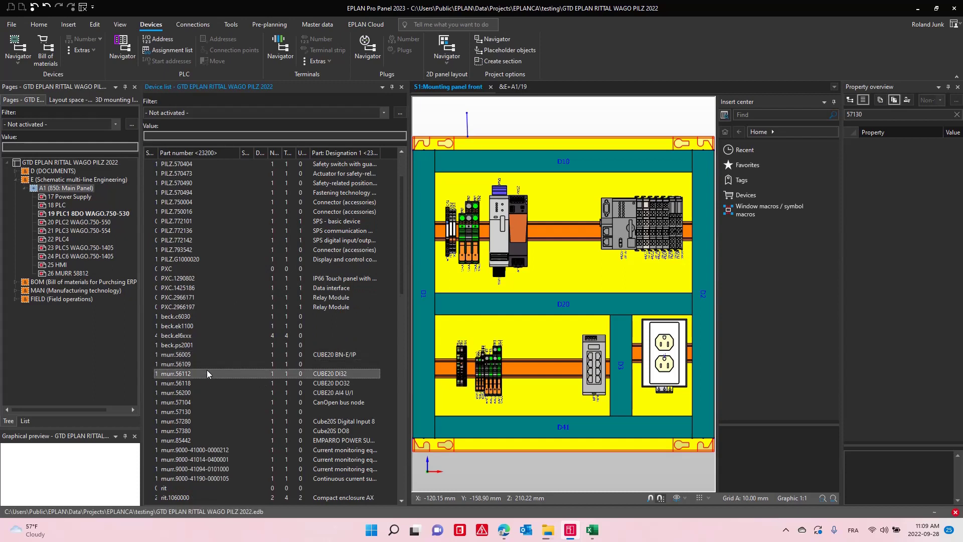
key(Down)
key(Up)
key(Up)
key(Up)
key(Up)
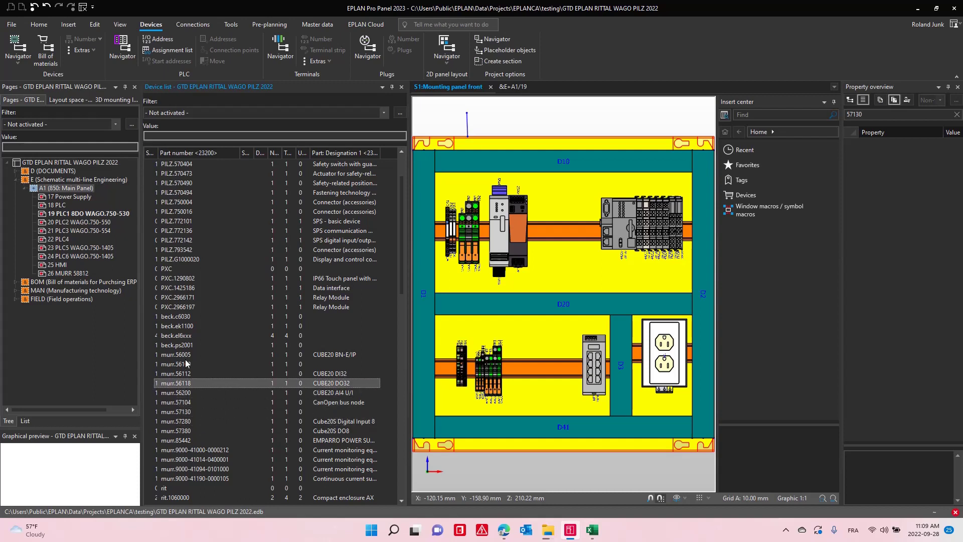
click(184, 356)
drag(184, 361, 555, 237)
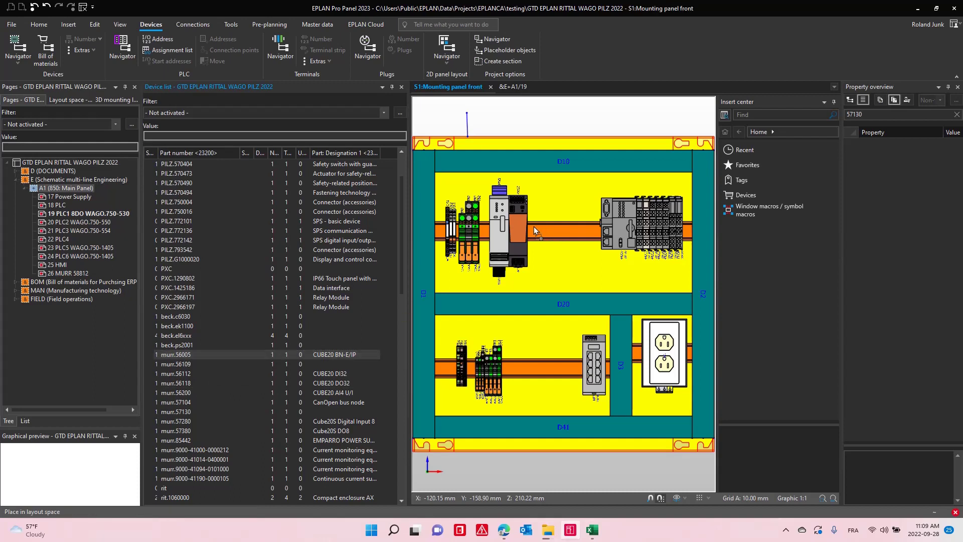
click(534, 227)
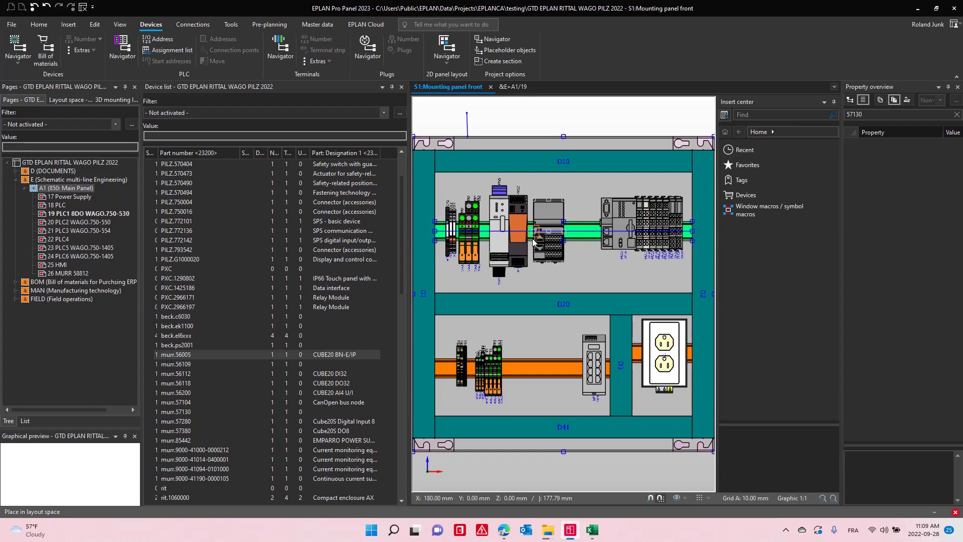
key(Delete)
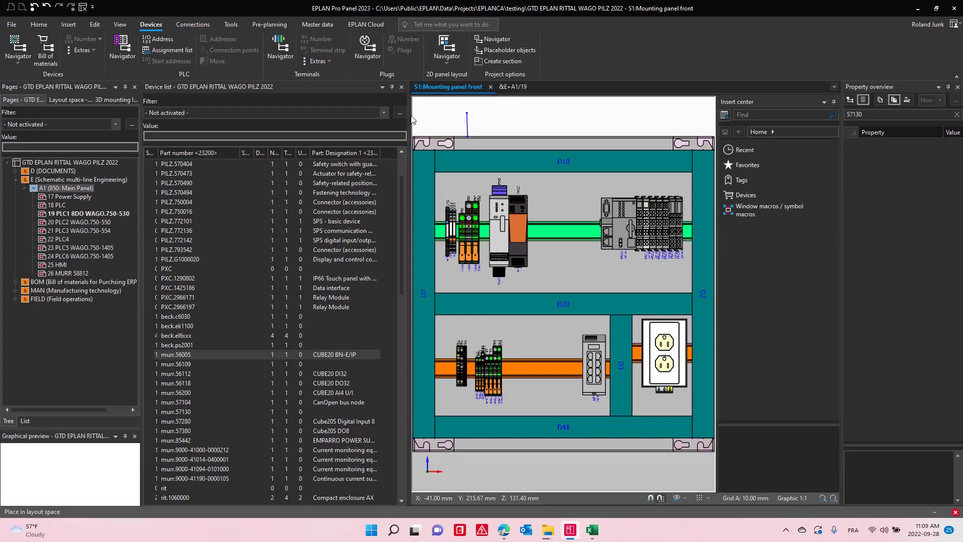
- Move the two PWS power supplies from the upper mounting rail to the lower one, directly beside network switch KF3
drag(409, 119, 258, 119)
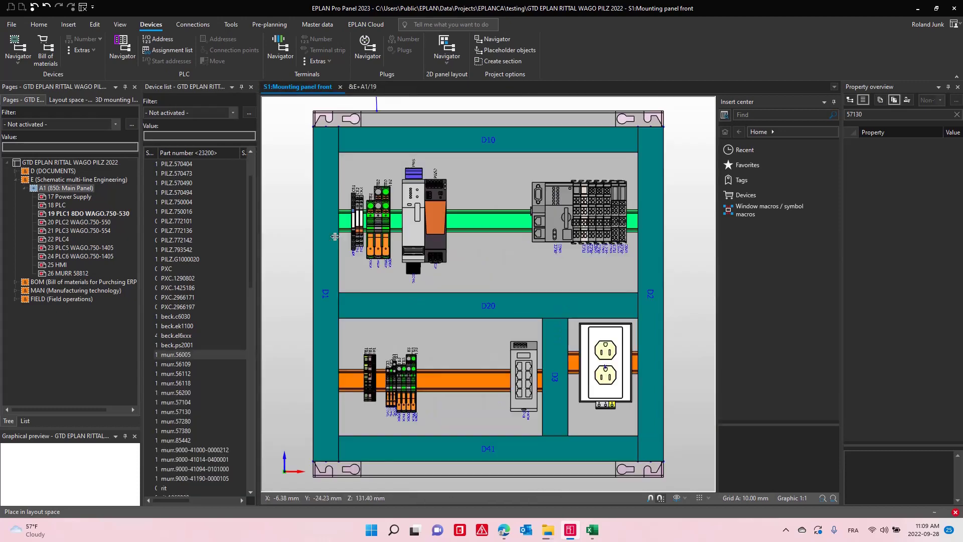
scroll(369, 274, up, 3)
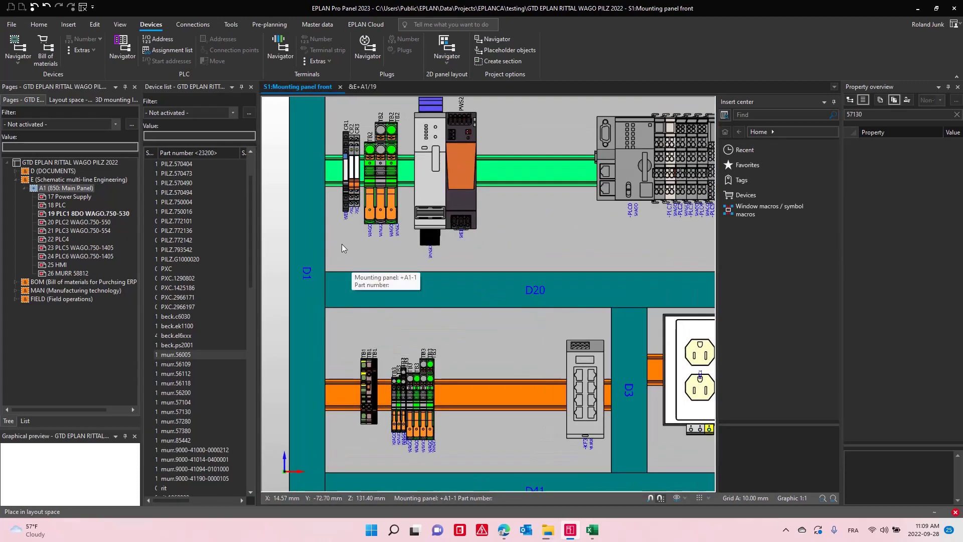
scroll(478, 257, down, 1)
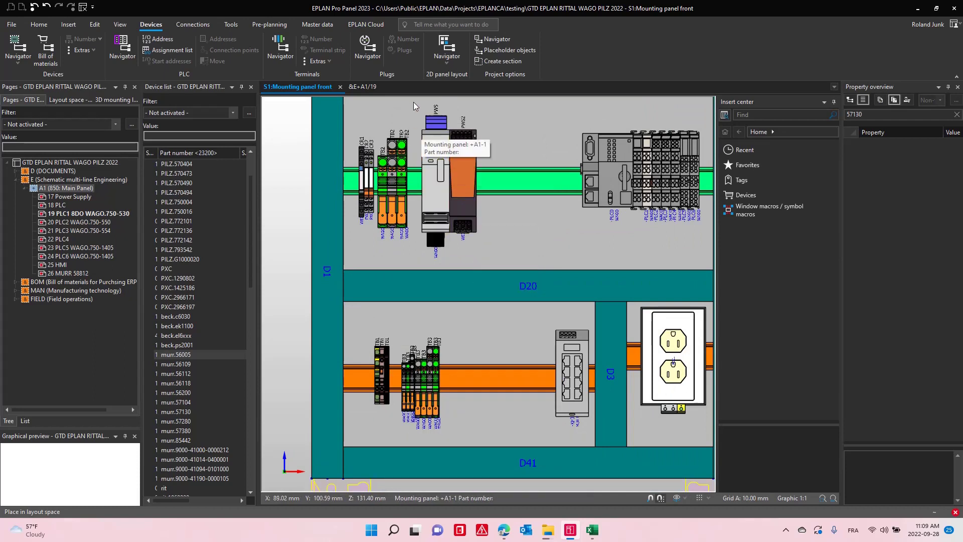
drag(413, 101, 491, 256)
drag(451, 181, 508, 370)
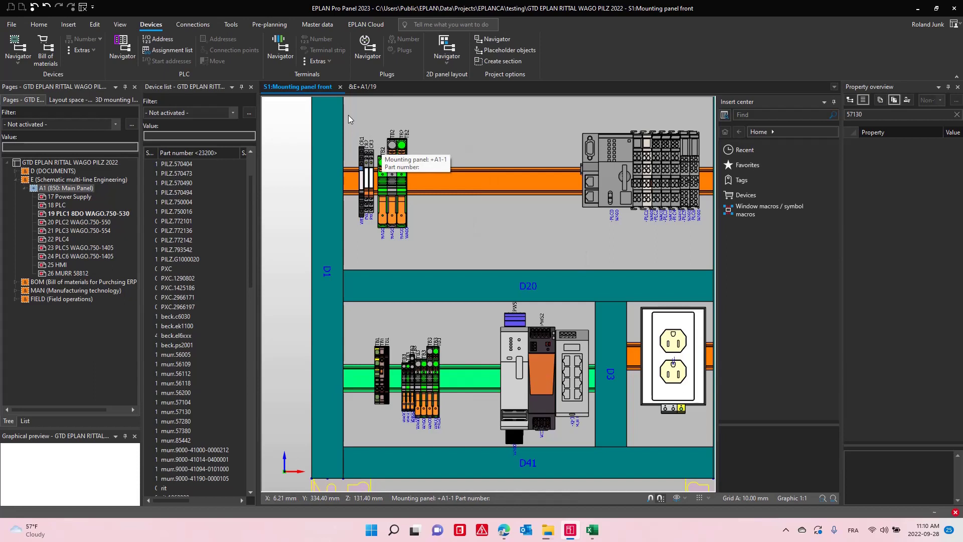
- Move relays CR1 to CR3 and the TB2 terminals to the lower mounting rail, between the TB3 terminals and the power supplies
drag(351, 115, 360, 142)
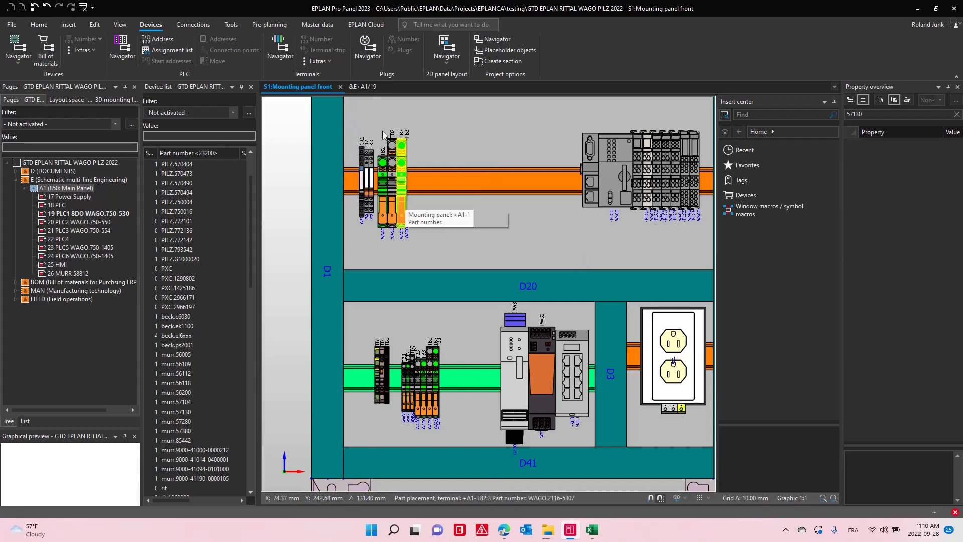
drag(366, 106, 418, 243)
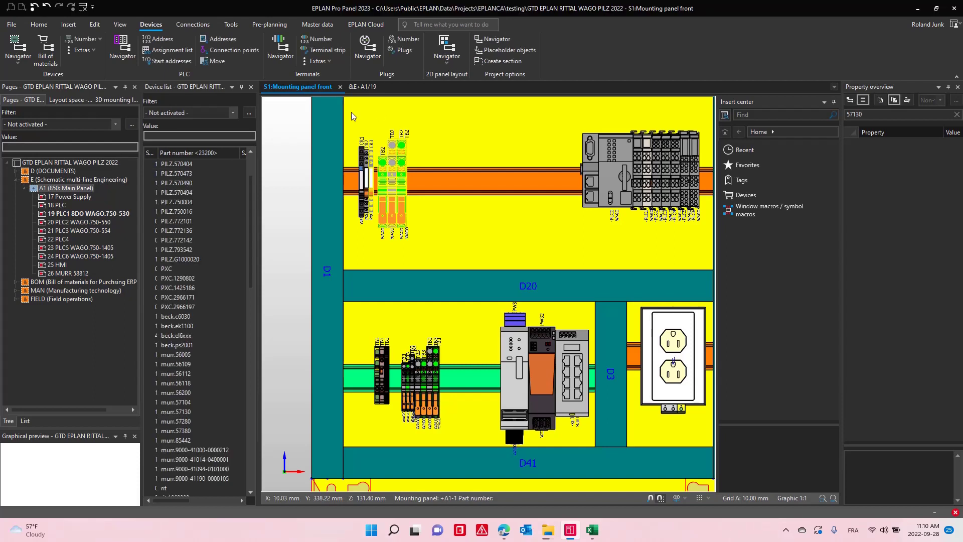
drag(351, 112, 426, 246)
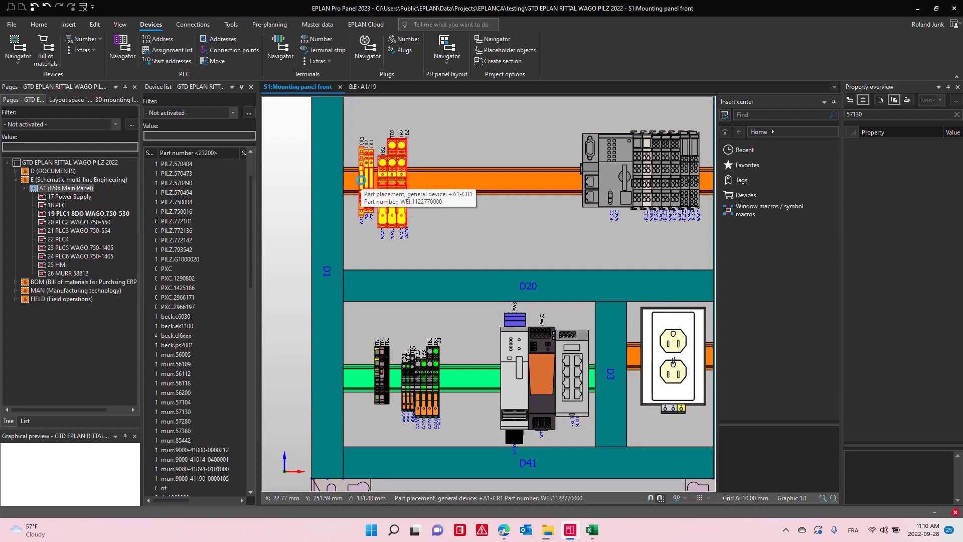
drag(374, 195, 447, 374)
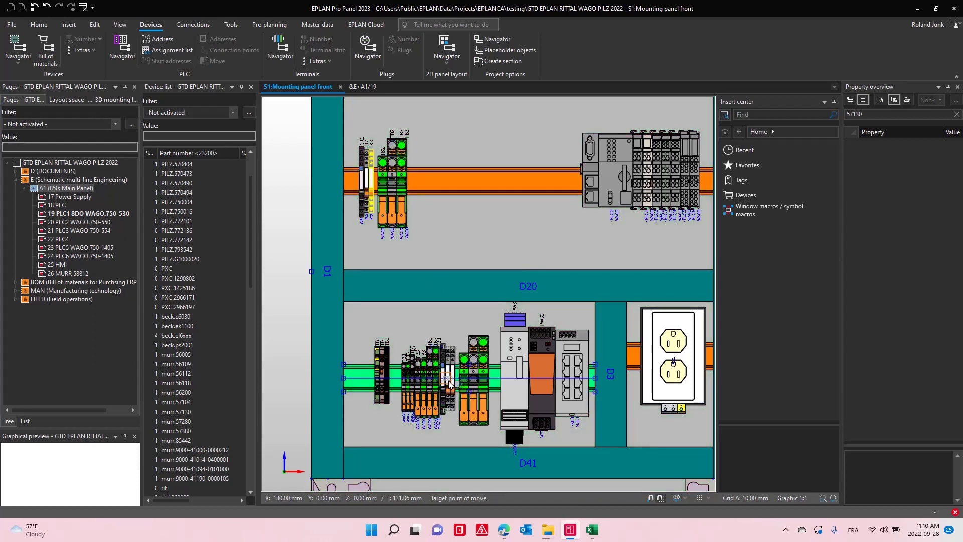
click(468, 428)
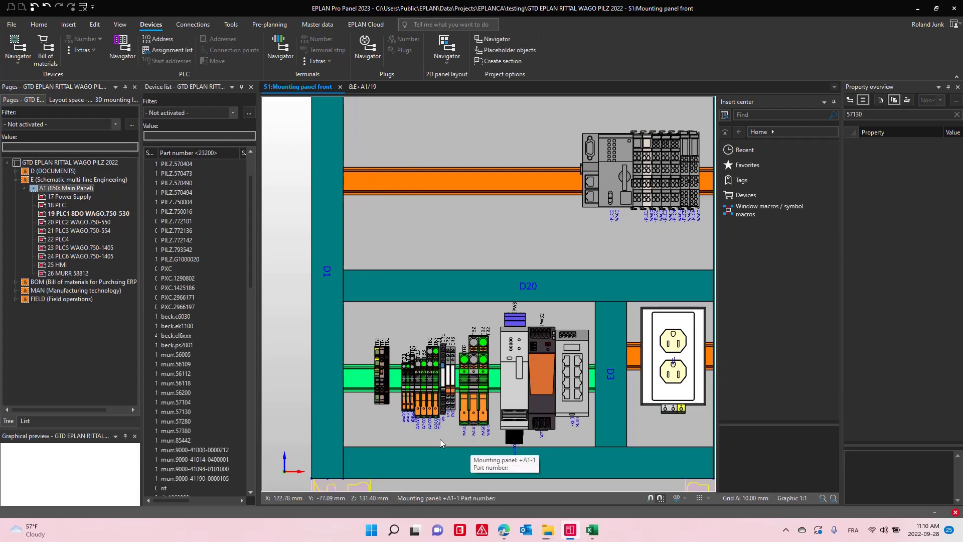
- Place device murr.56005 from the device list at the start of the upper mounting rail, against wire duct D1
scroll(441, 439, up, 2)
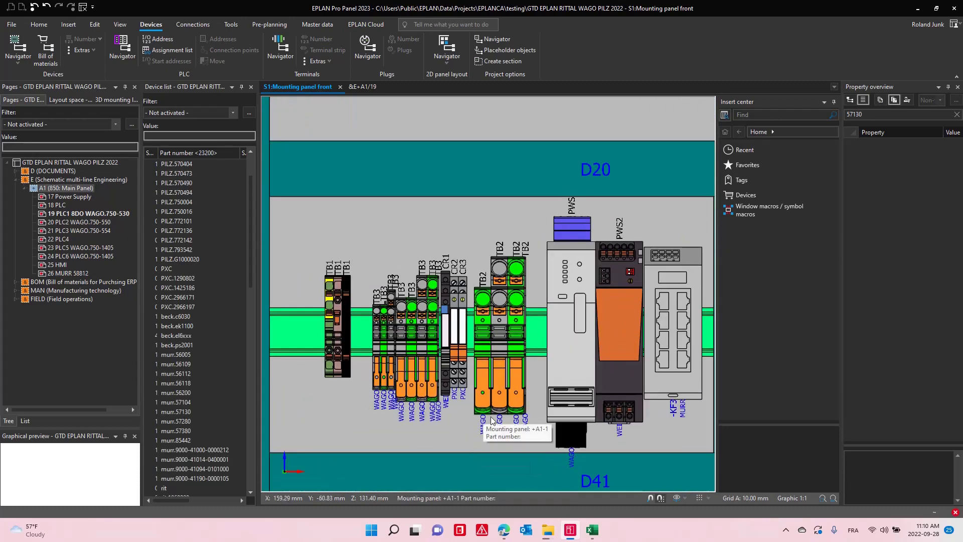
scroll(439, 442, down, 2)
scroll(421, 299, down, 2)
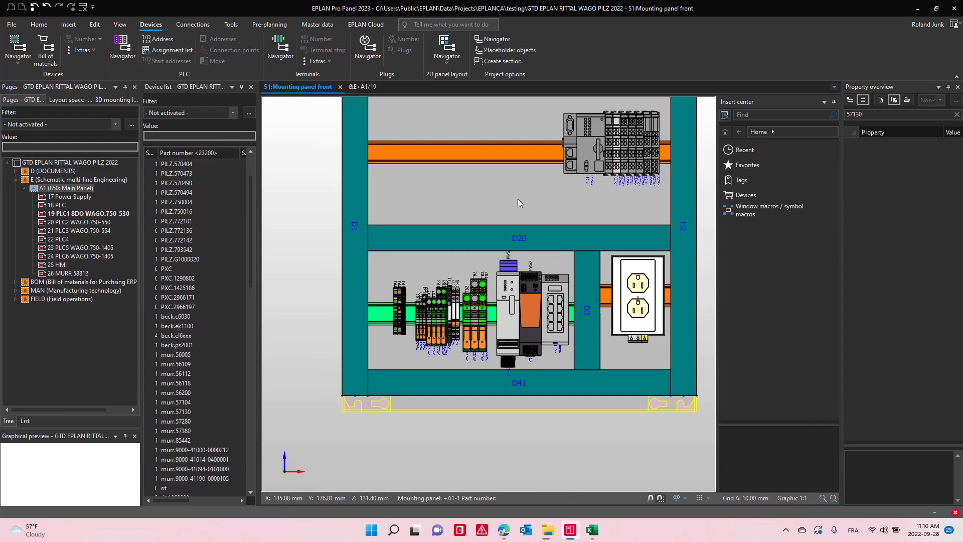
middle_drag(487, 189, 487, 226)
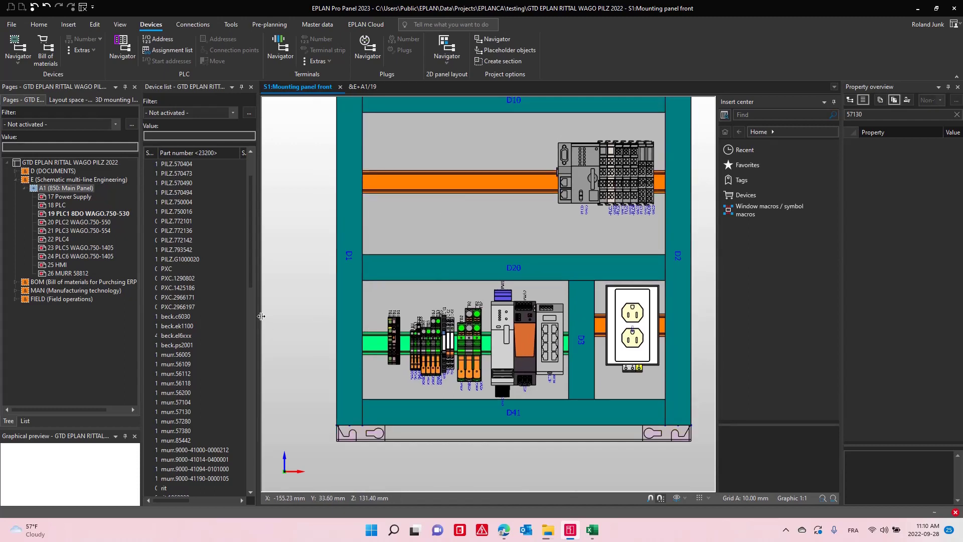
drag(258, 320, 358, 319)
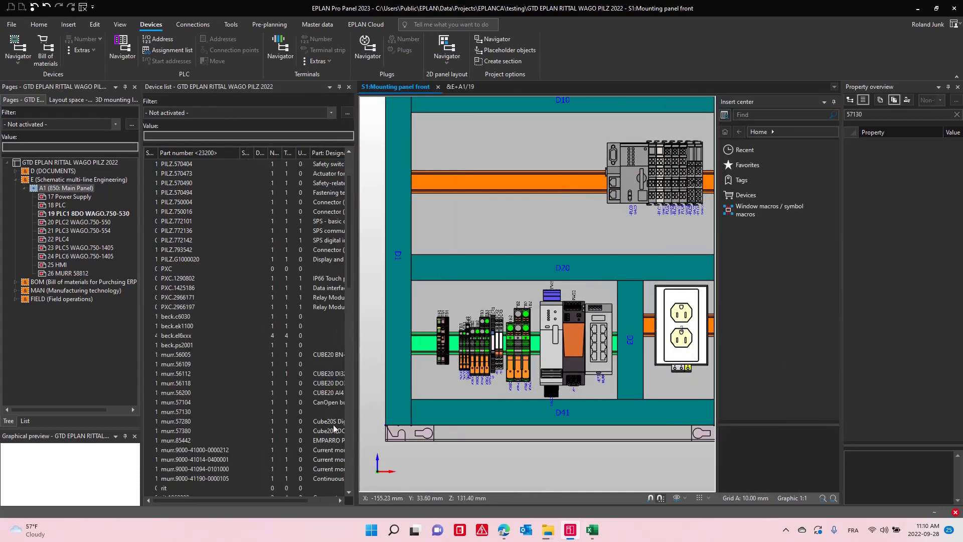
click(193, 354)
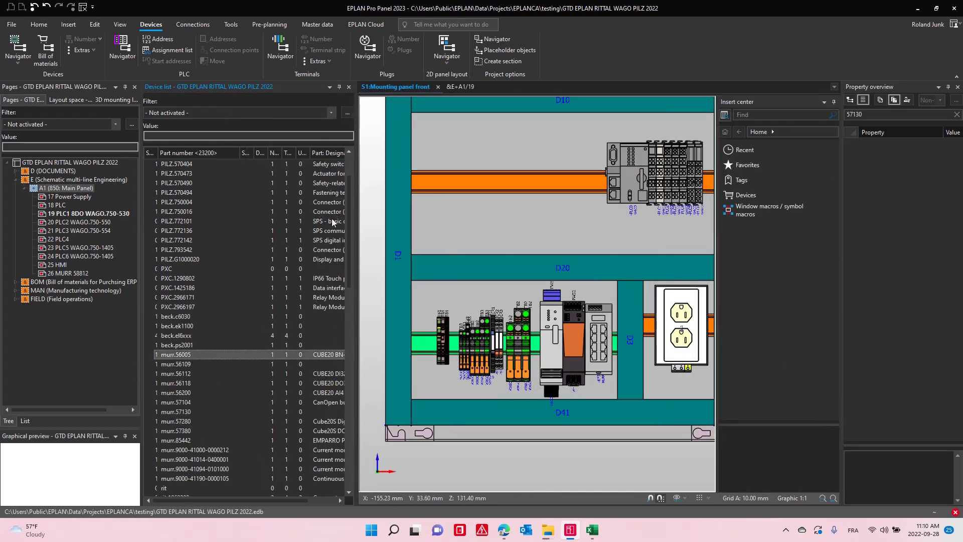
drag(170, 357, 438, 171)
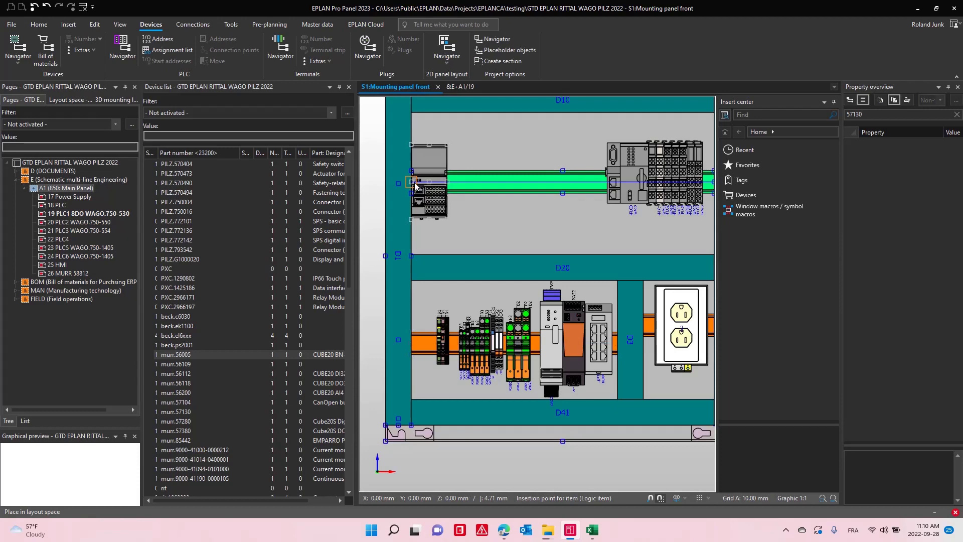
click(415, 184)
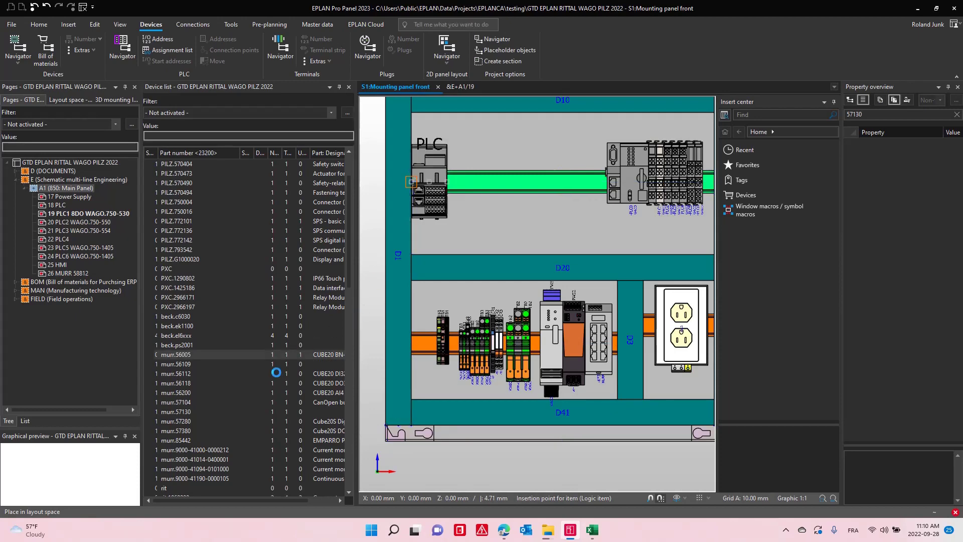
- Try to place murr.56109 on the upper mounting rail, directly against the first CUBE20 module
click(231, 365)
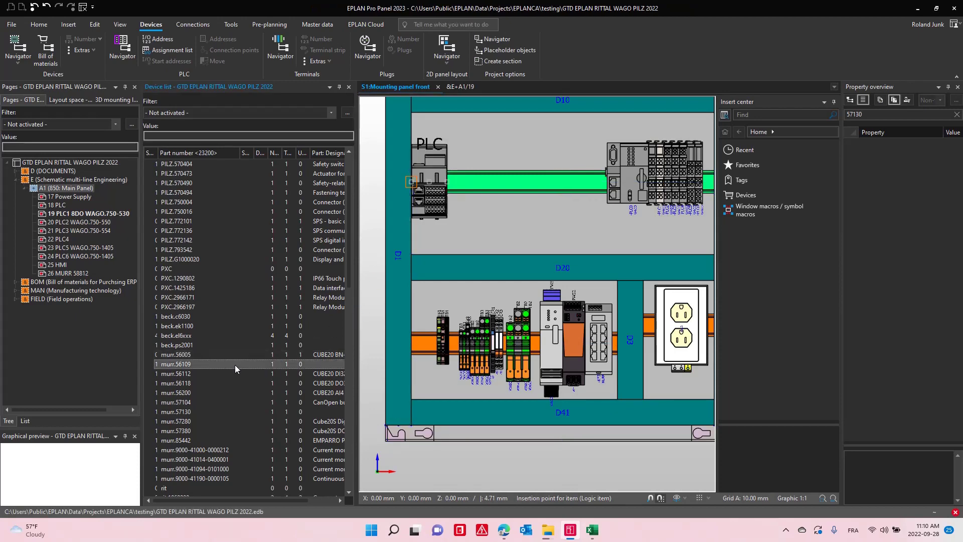
drag(235, 365, 464, 191)
click(452, 185)
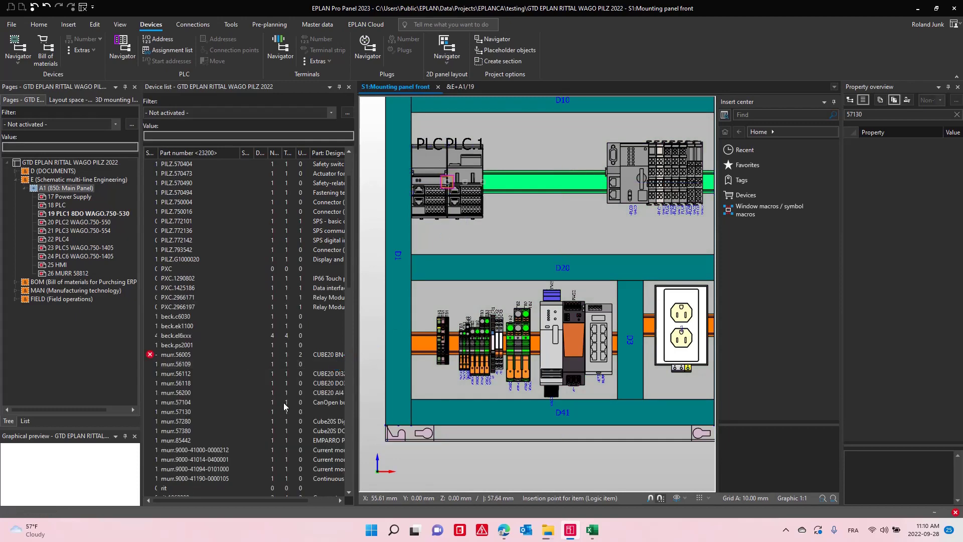
- Place murr.56112 and murr.56118 on the upper mounting rail, each snapped directly against the previous module
click(239, 374)
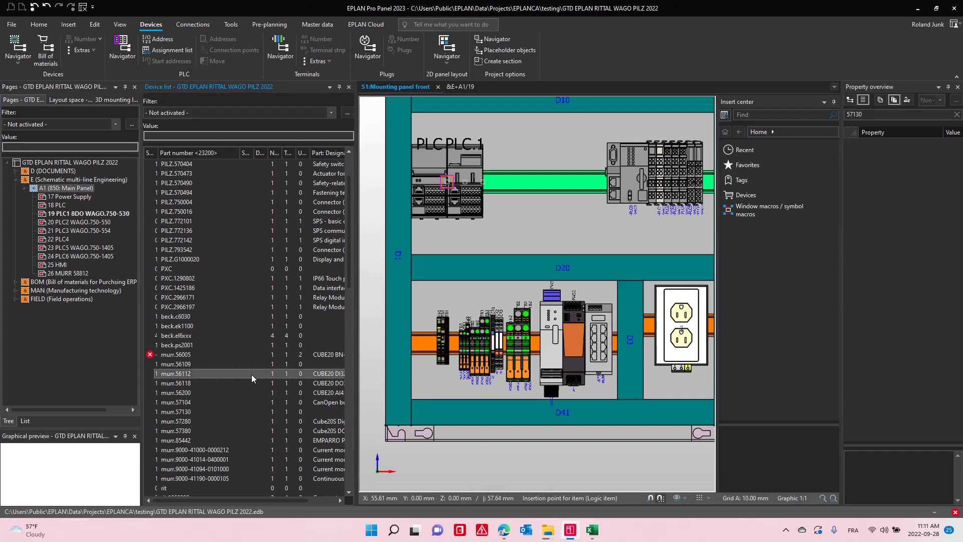
drag(252, 374, 489, 184)
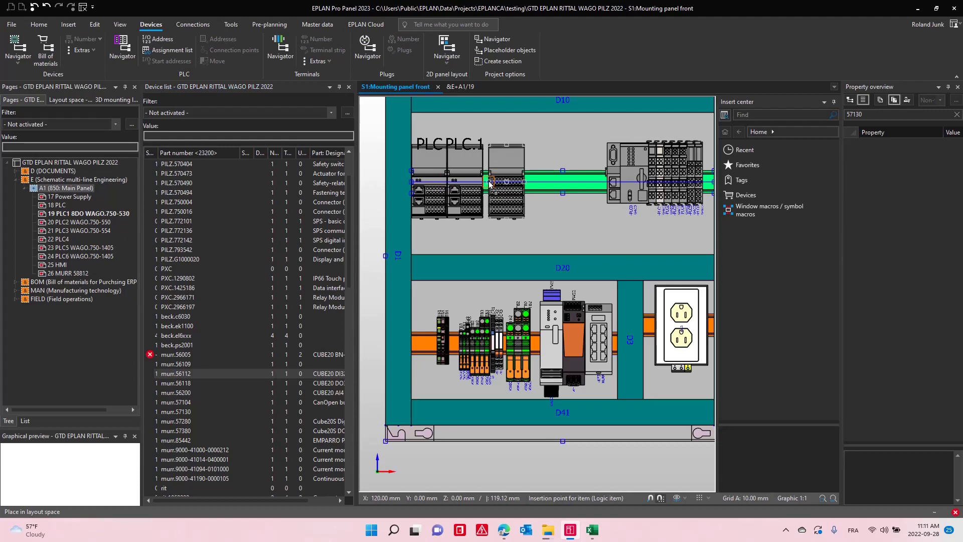
click(489, 184)
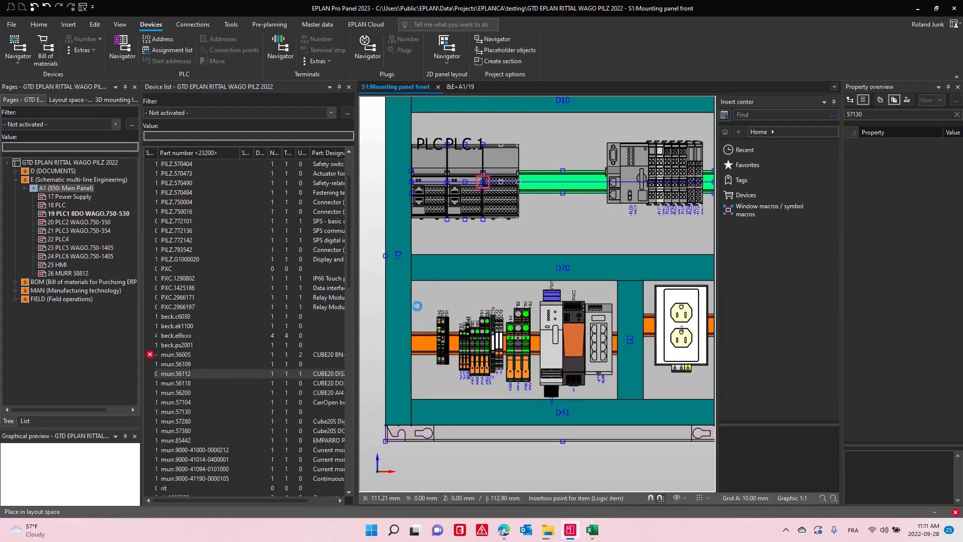
click(305, 383)
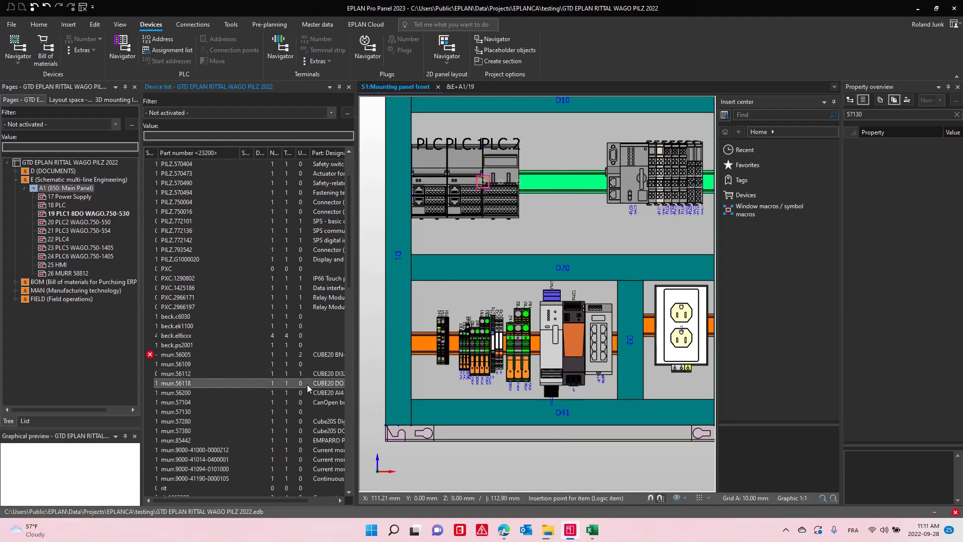
drag(307, 384, 522, 184)
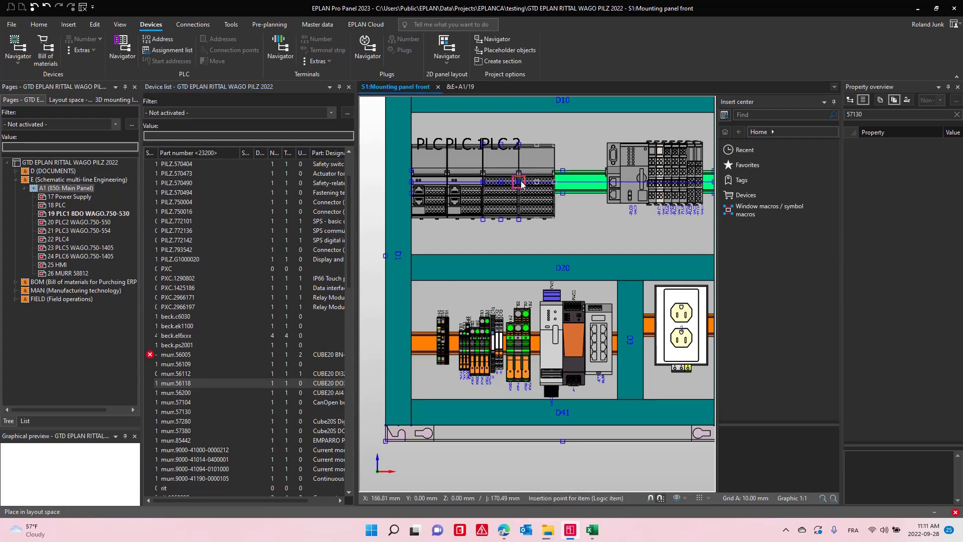
click(521, 182)
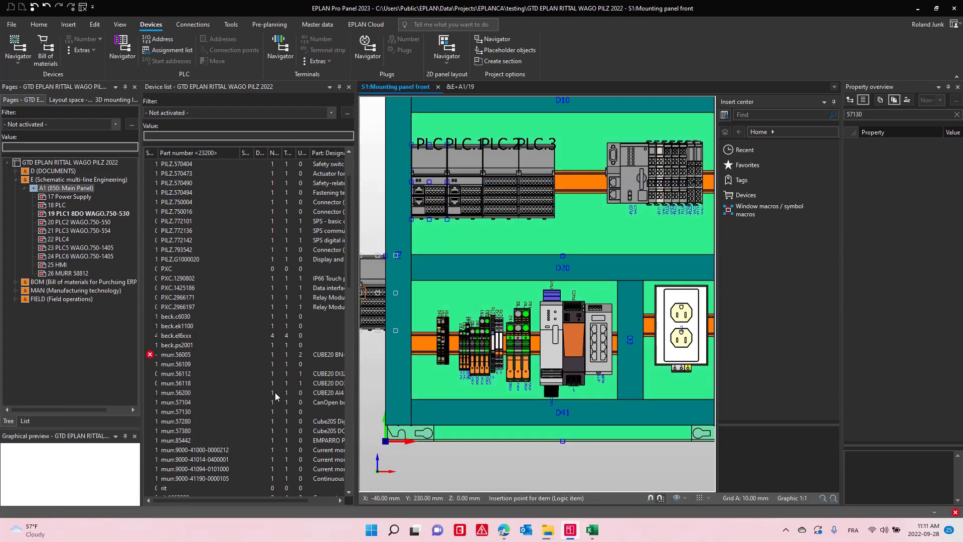
- Place murr.56200 on the upper mounting rail, snapped directly against the murr.56118 module
click(275, 392)
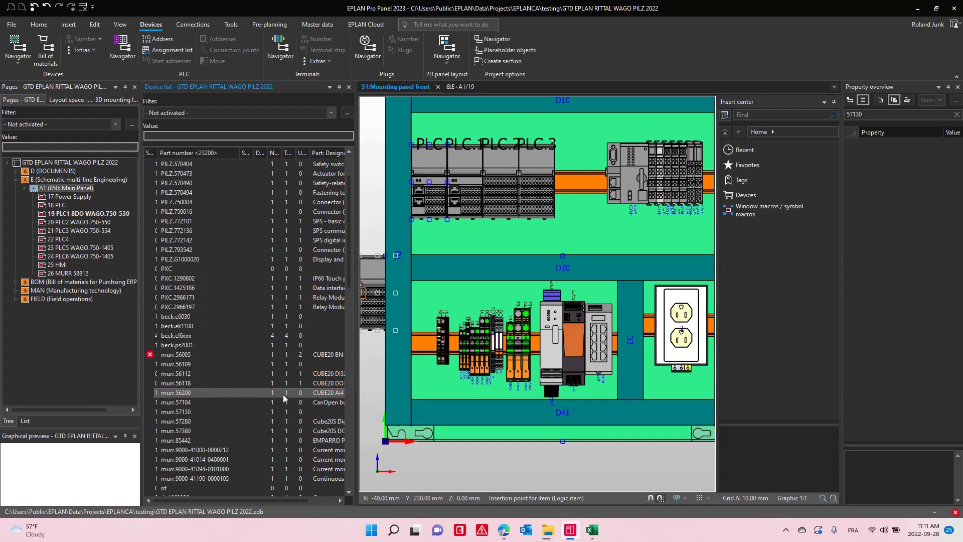
drag(284, 392, 569, 214)
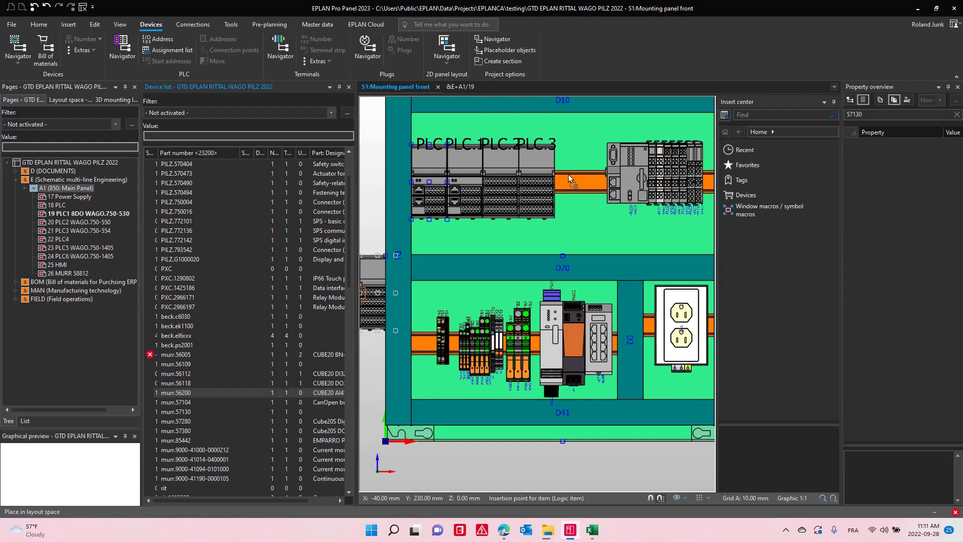
drag(569, 179, 567, 179)
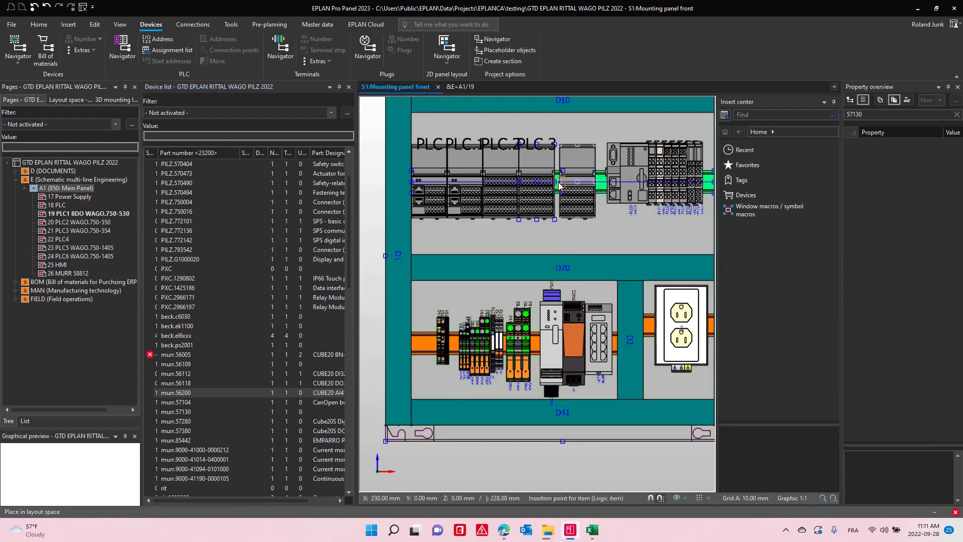
click(556, 182)
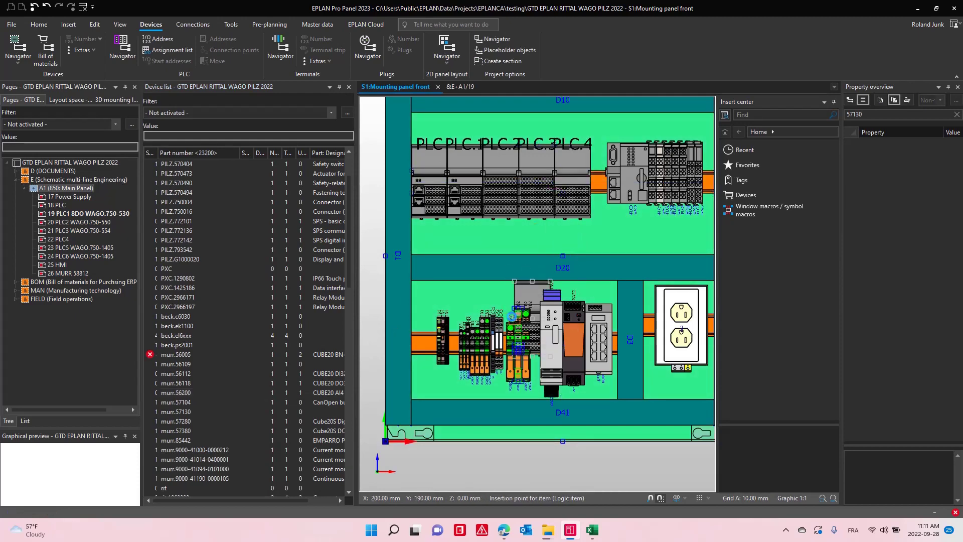
- Copy the format of the WAGO head module on the upper rail and assign it to the row of placed Murrelektronik modules
key(Escape)
scroll(464, 394, down, 2)
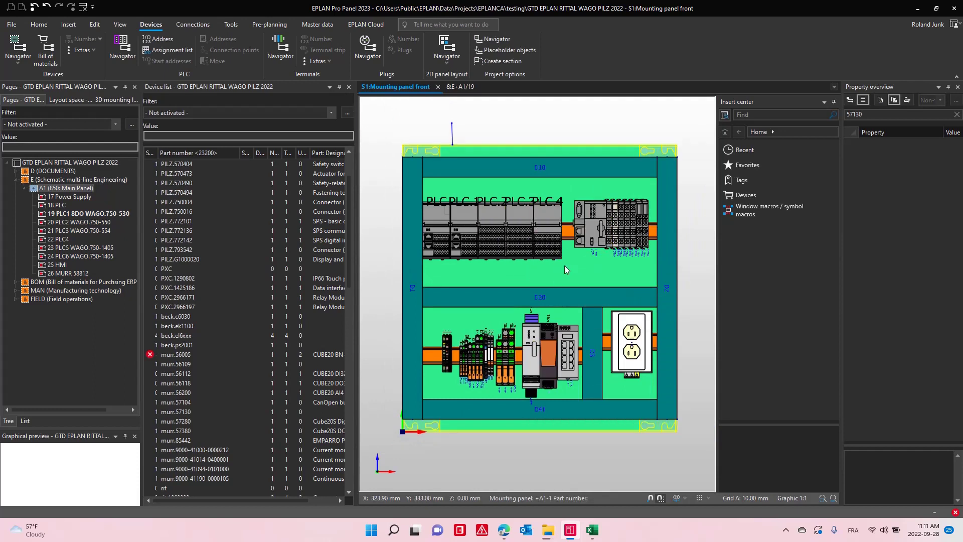
click(597, 241)
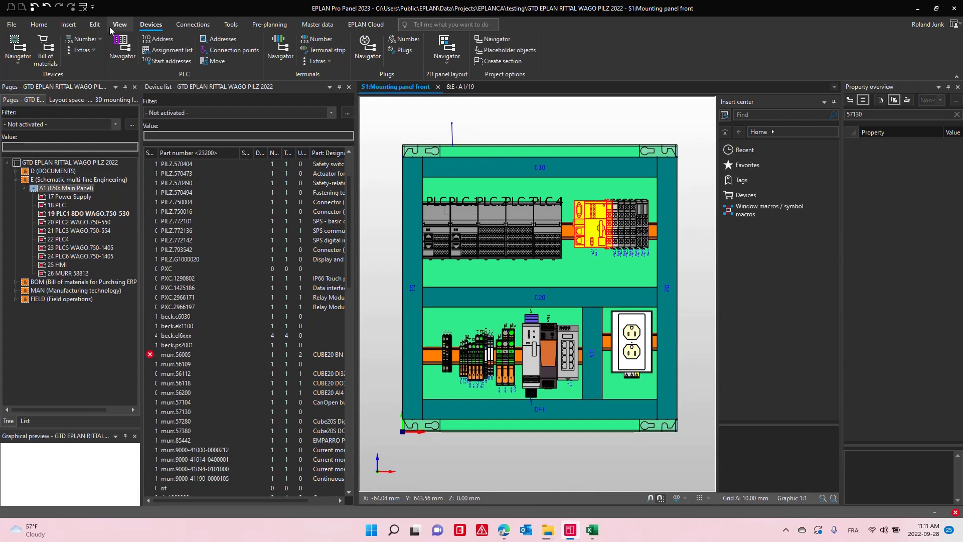
click(94, 26)
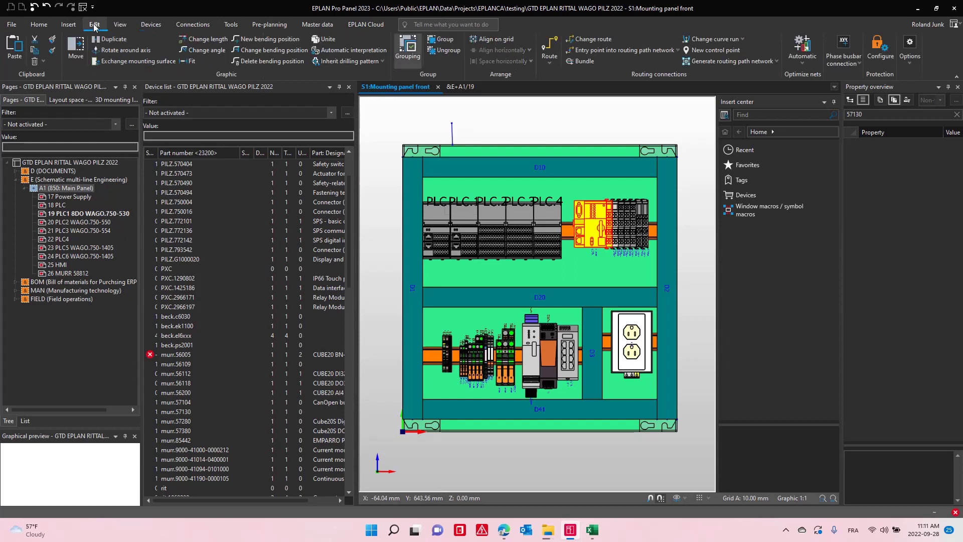
click(53, 41)
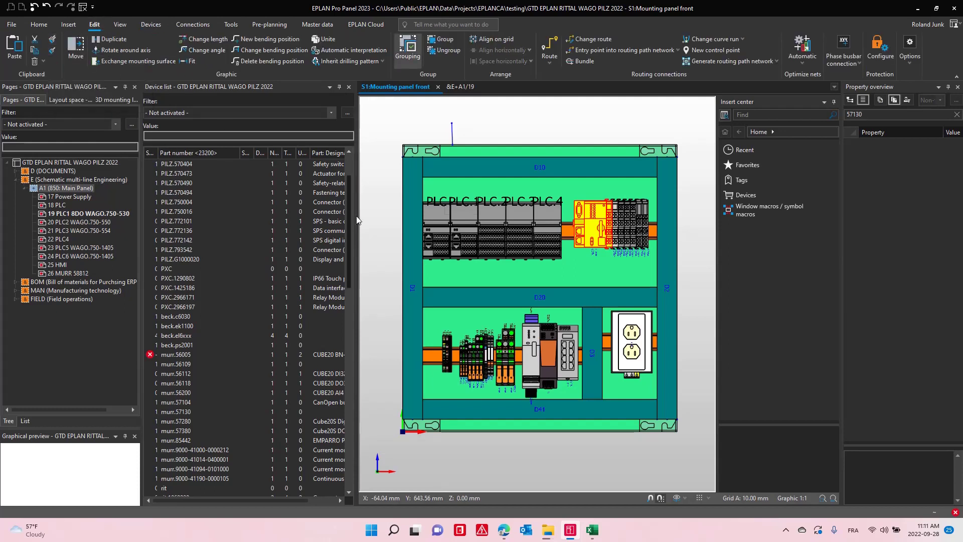
click(375, 191)
click(577, 274)
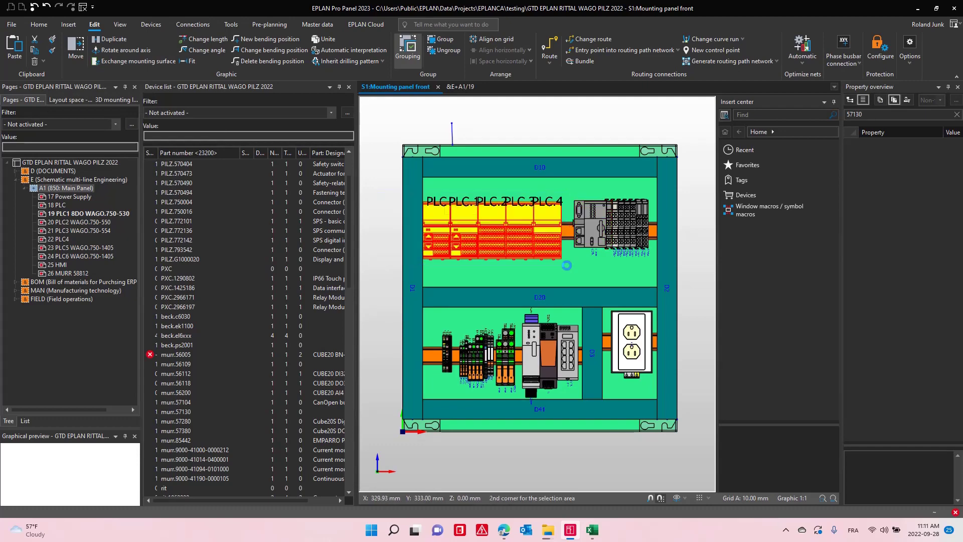
click(55, 54)
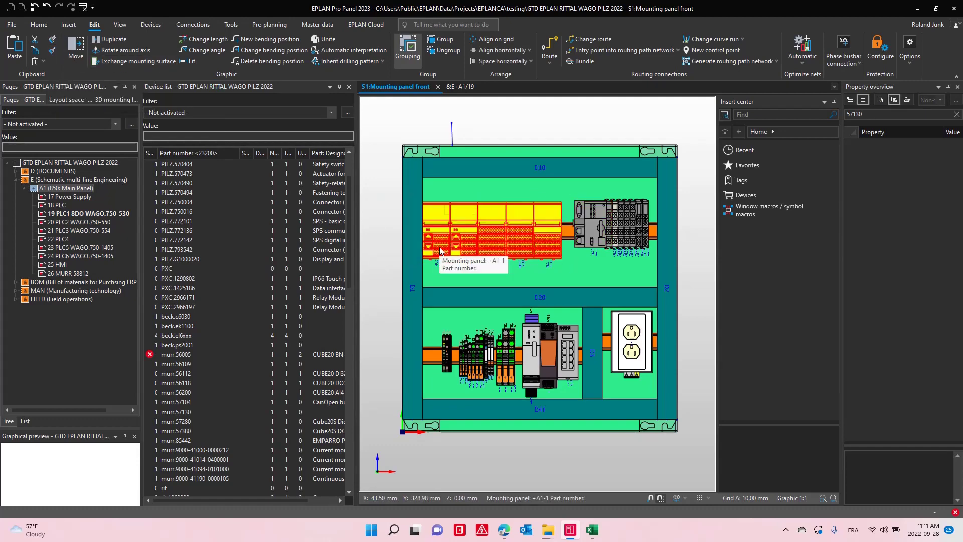
scroll(455, 278, up, 4)
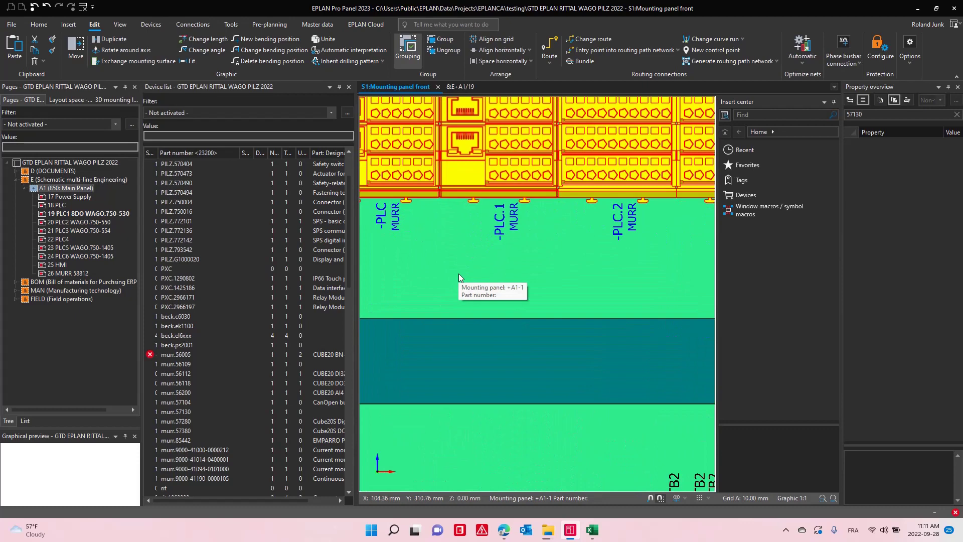
scroll(392, 269, down, 4)
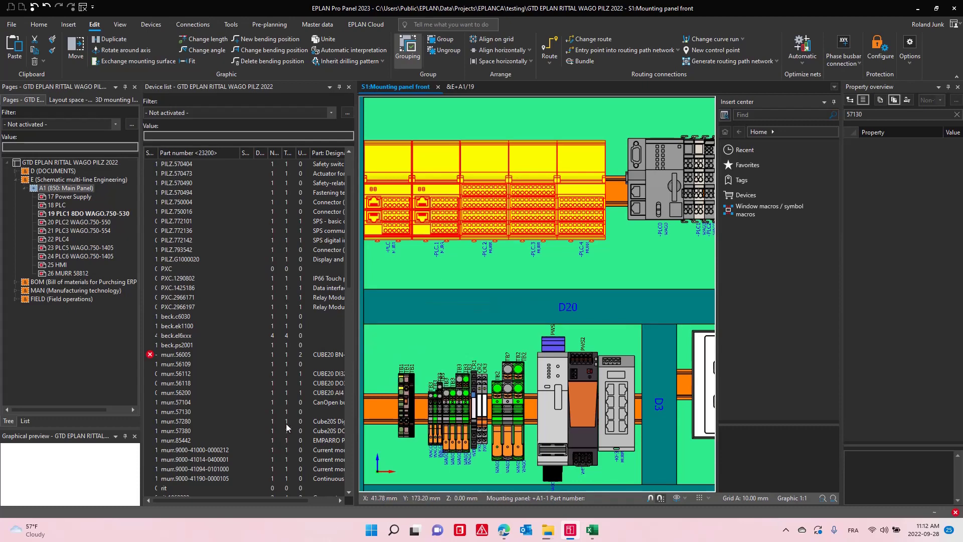
- Try to place murr.57104 from the device list at the start of the lower mounting rail, against wire duct D1
click(196, 413)
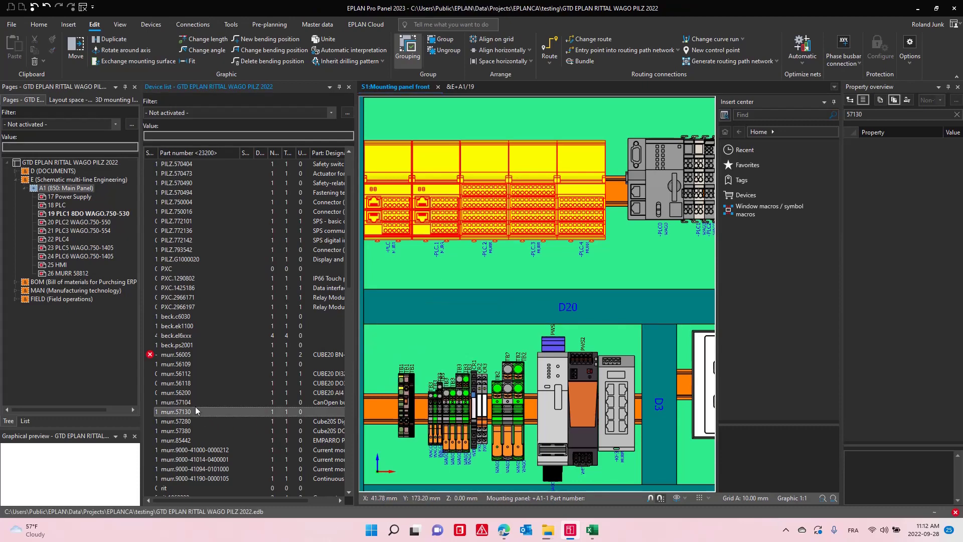
click(203, 403)
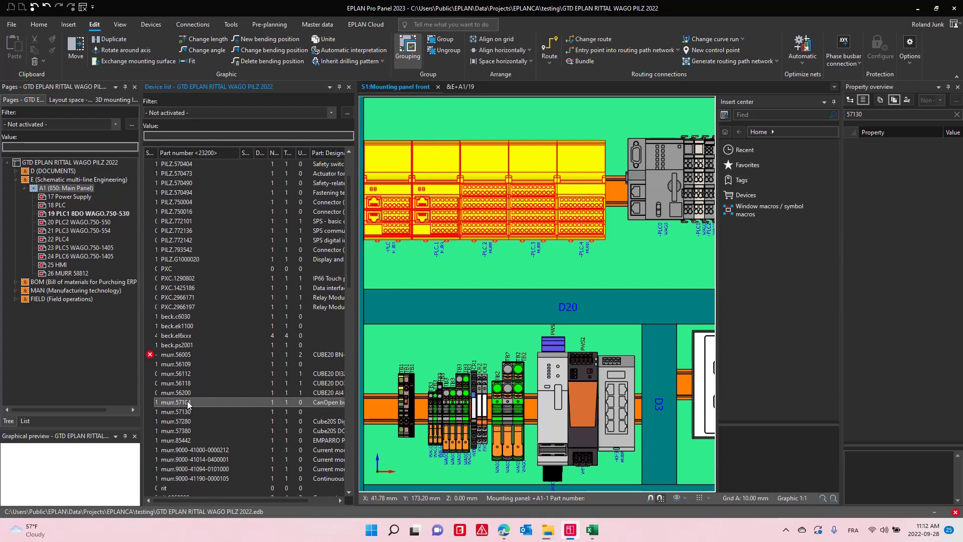
drag(190, 404, 471, 273)
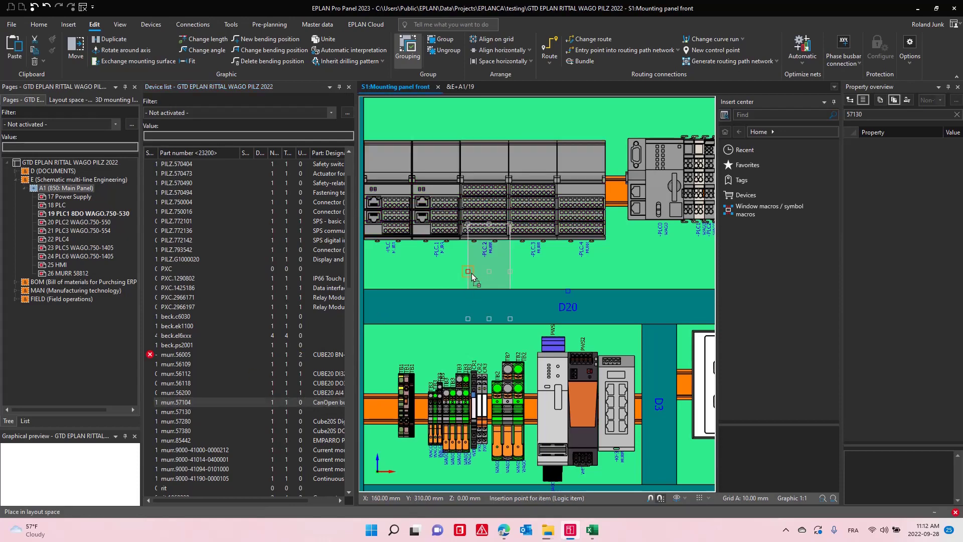
scroll(566, 244, down, 3)
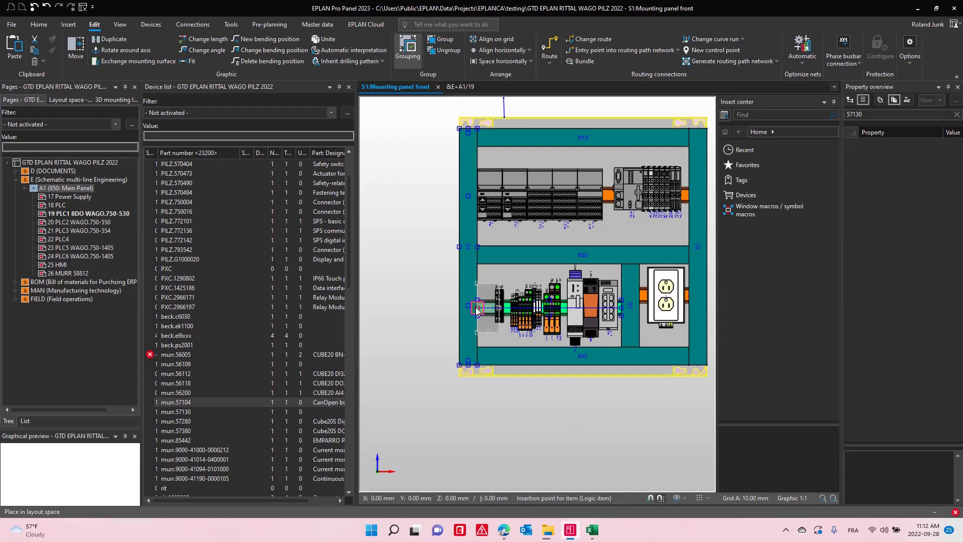
scroll(477, 309, up, 4)
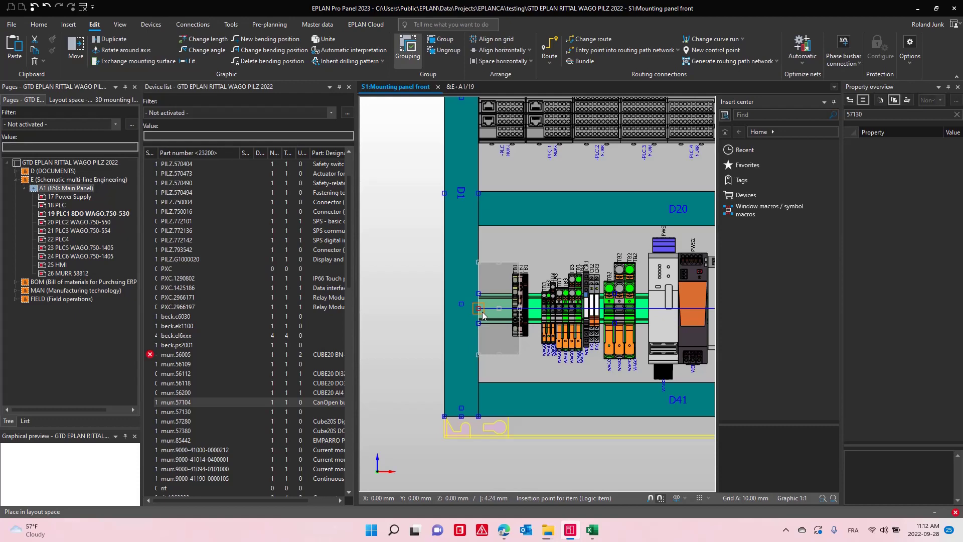
scroll(484, 315, down, 1)
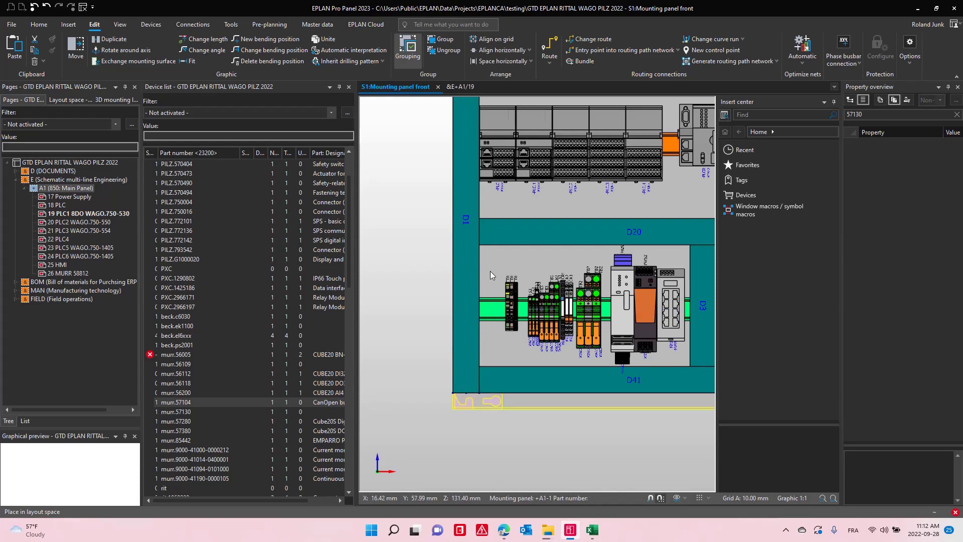
- Try to move the three TB1 terminals along the lower mounting rail, towards the TB3 terminals
scroll(490, 271, up, 2)
drag(493, 264, 550, 421)
scroll(551, 368, up, 2)
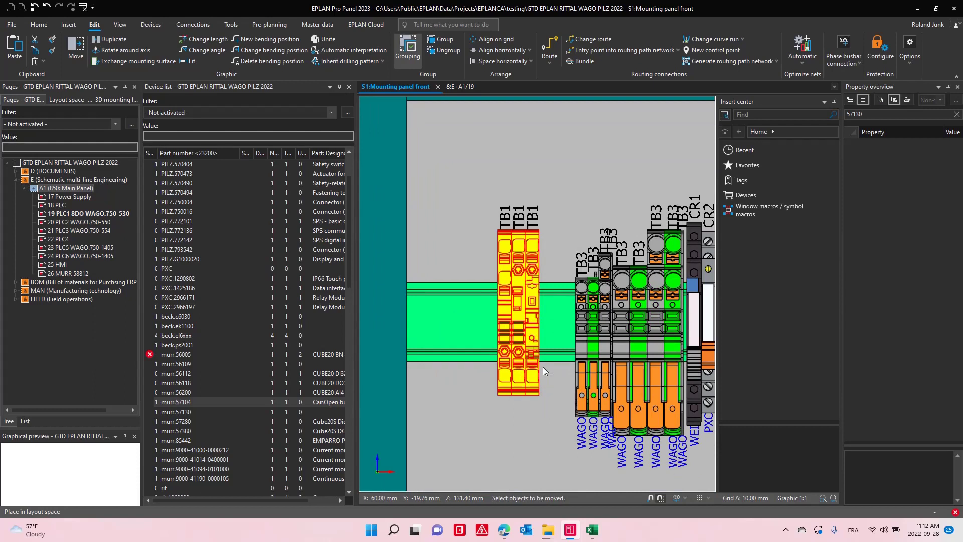
click(498, 395)
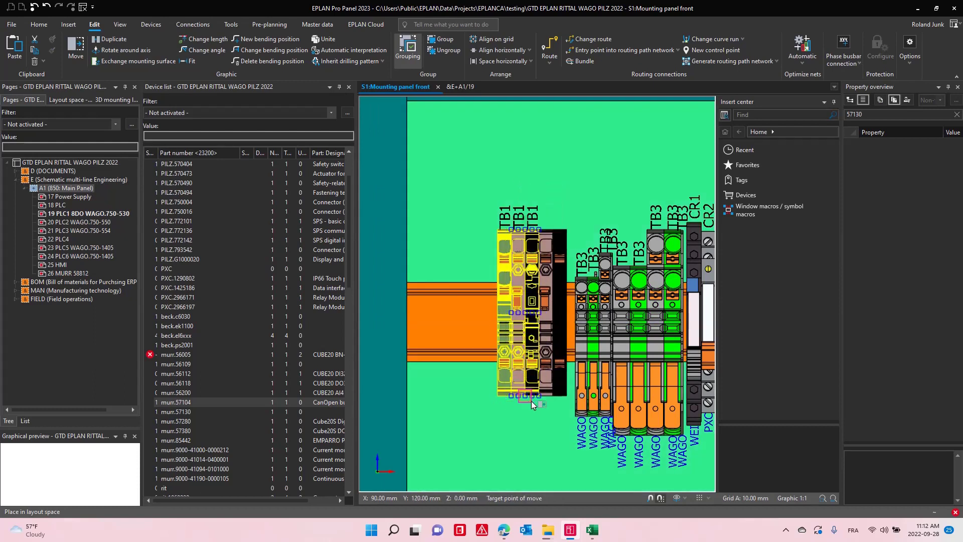
click(532, 398)
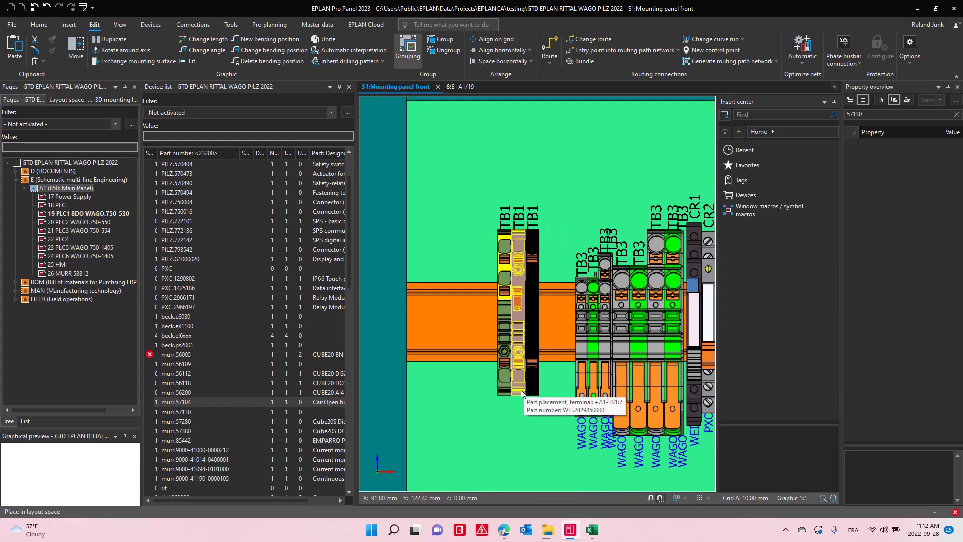
scroll(533, 341, down, 2)
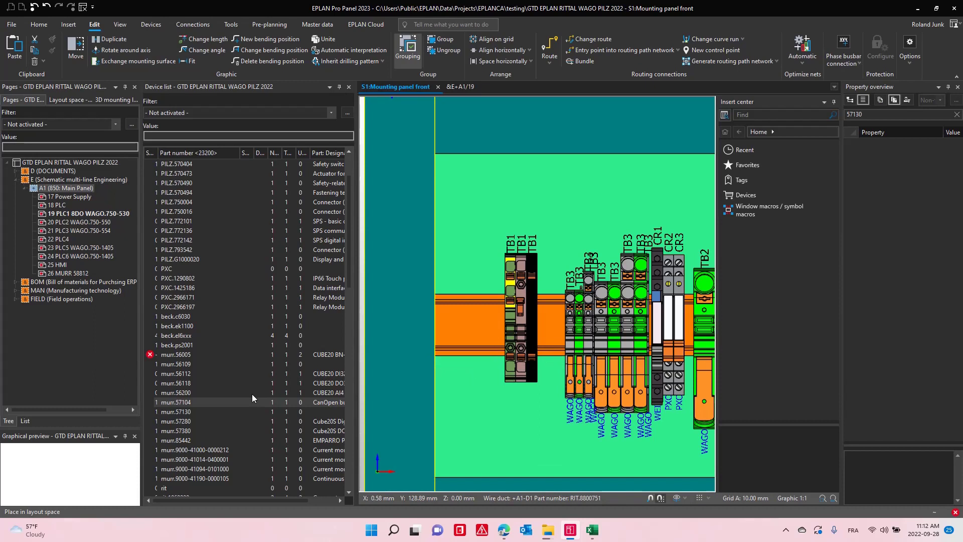
- Switch to the browser's Murrelektronik shop page for the CUBE20S CANopen bus node 57104 and go to its file downloads
key(alt+Tab)
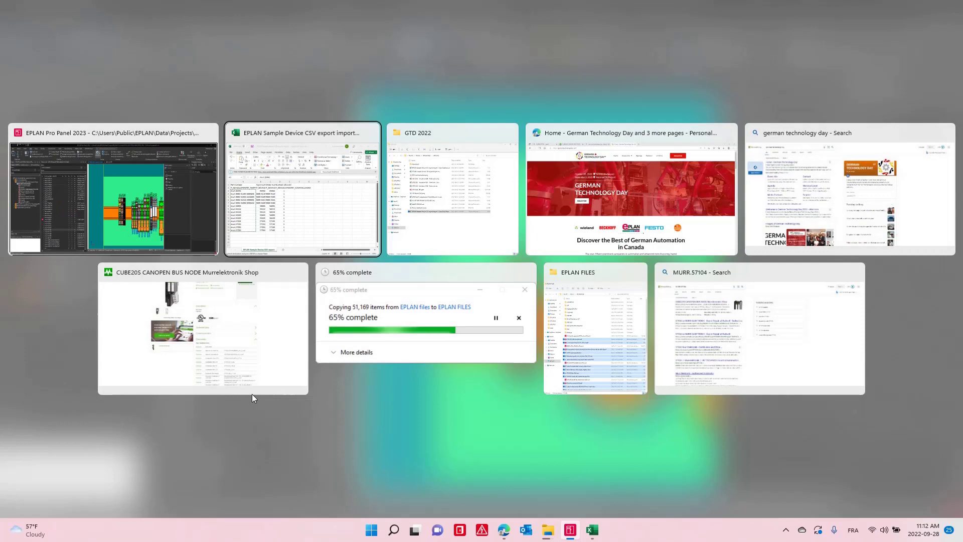
key(Tab)
key(Tab)
key(Tab)
key(Tab)
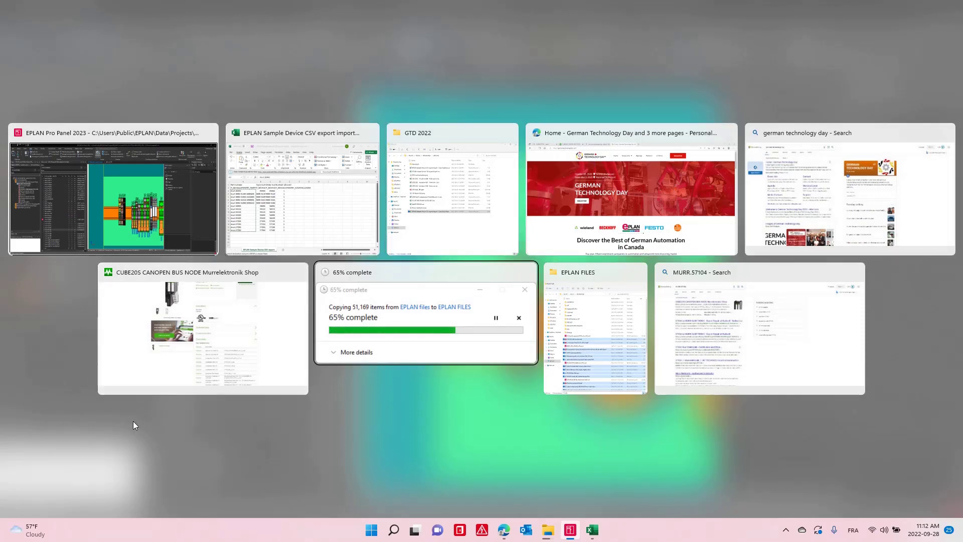
click(173, 344)
scroll(275, 313, up, 3)
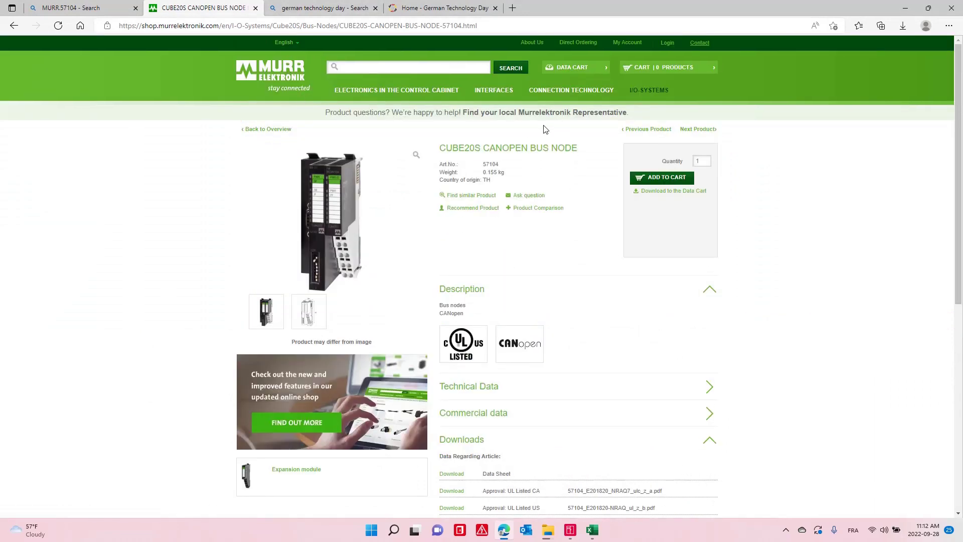
scroll(393, 211, down, 6)
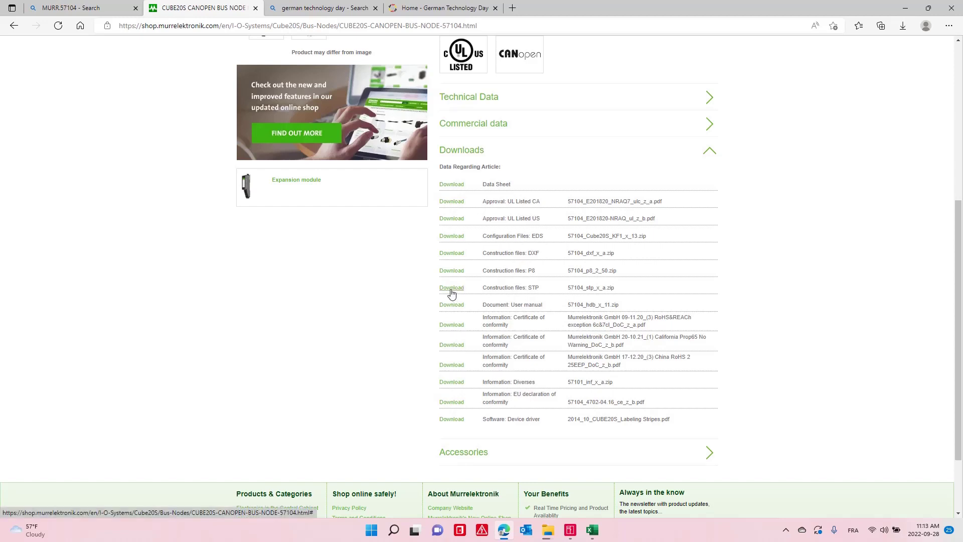
- Download the STP construction file 57104_stp_x_a.zip, accepting the privacy policy and legal notice
click(450, 289)
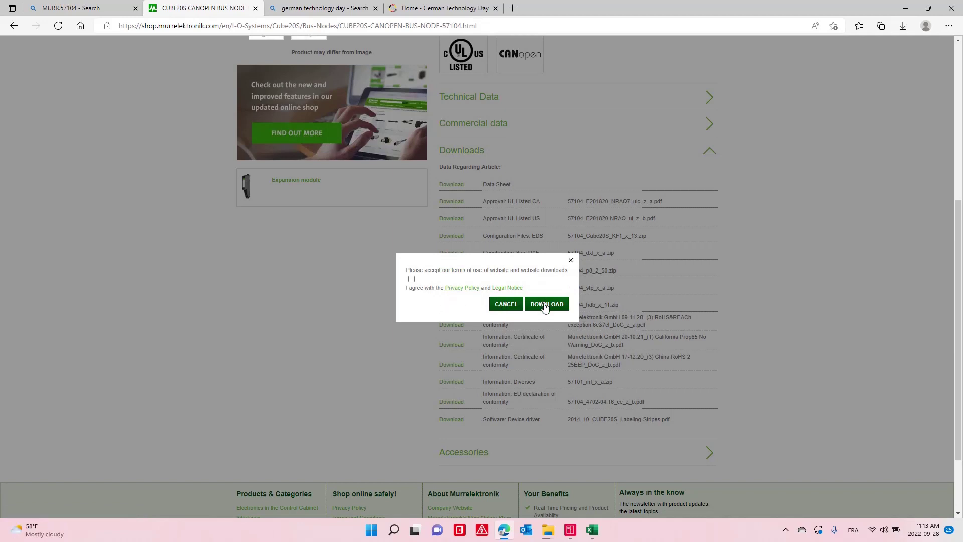
click(412, 278)
click(546, 304)
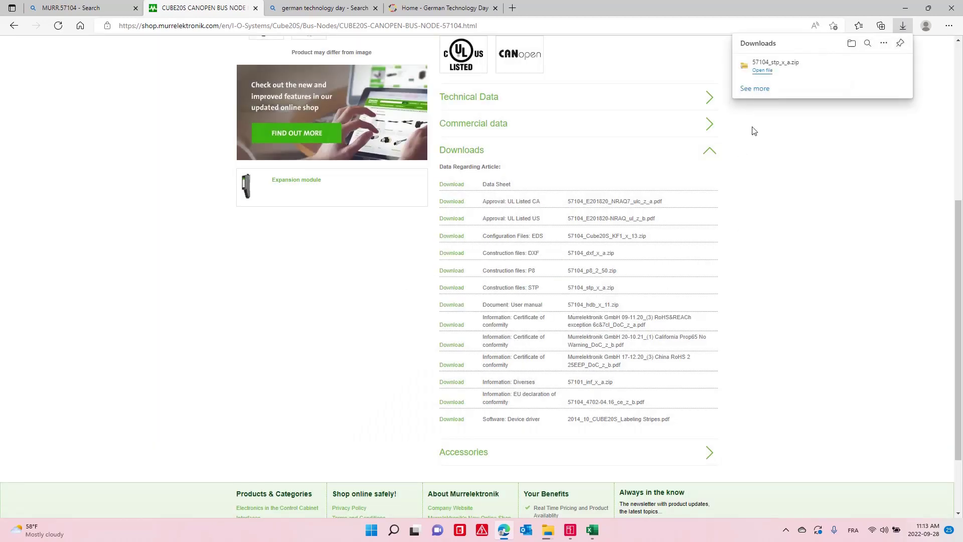
- Open the Downloads folder and extract 57104_stp_x_a.zip to the suggested destination folder
click(851, 43)
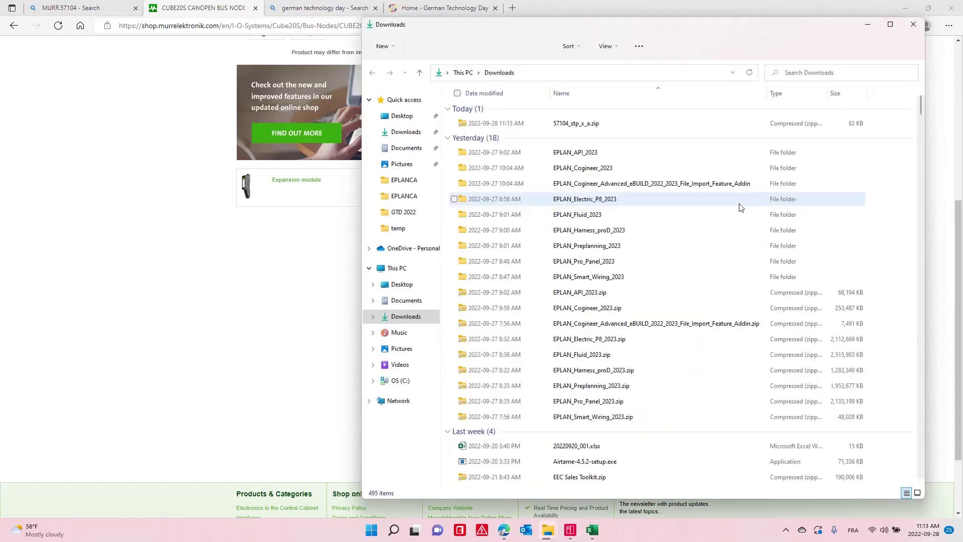
click(500, 122)
right_click(500, 123)
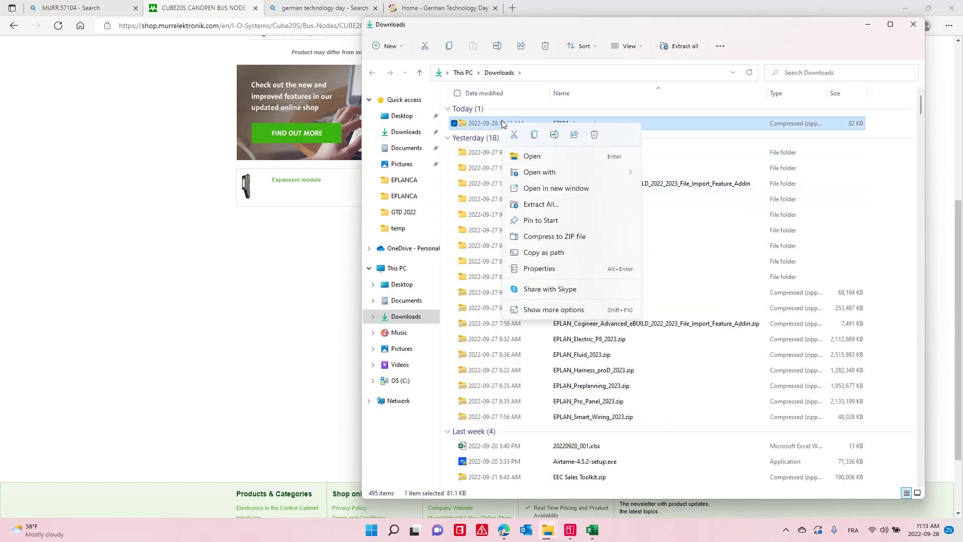
click(566, 207)
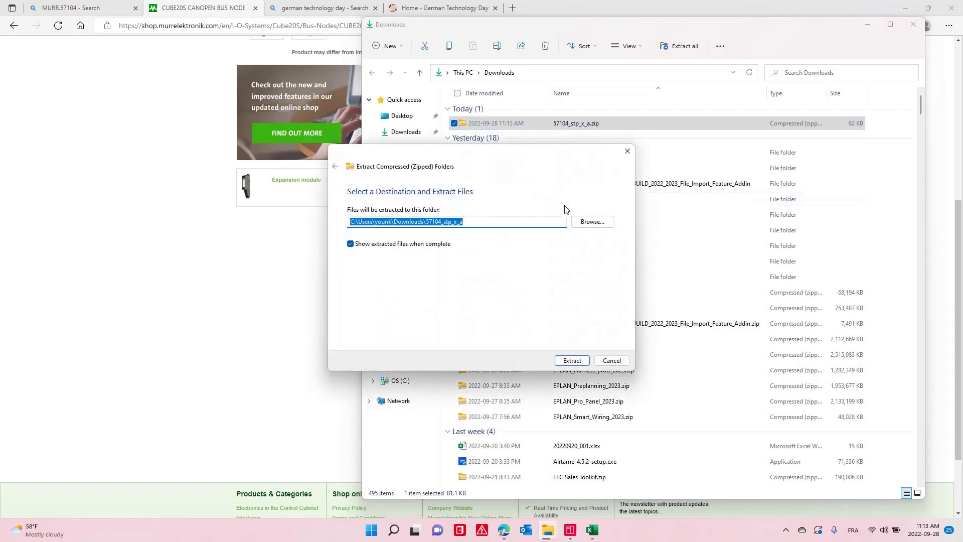
click(572, 360)
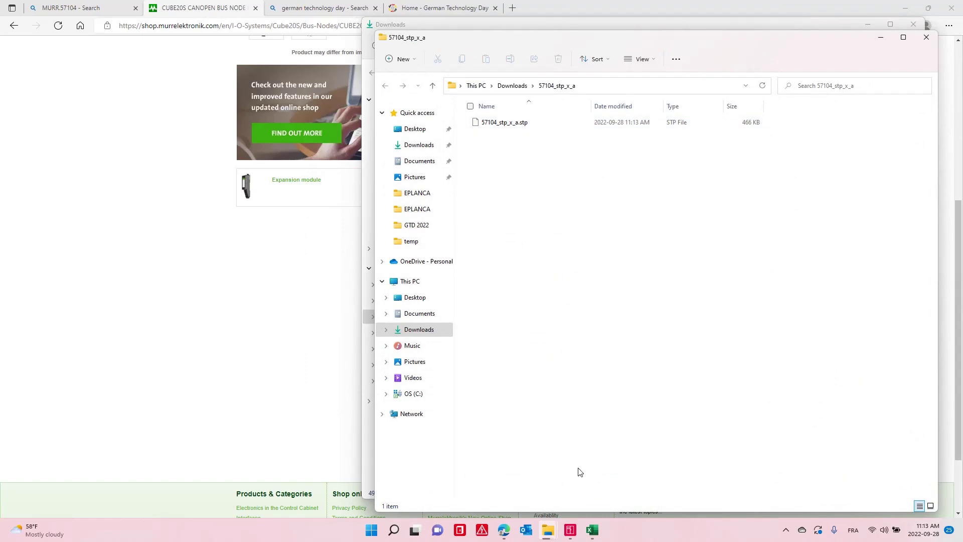
- Switch back to EPLAN Pro Panel and open the recently used project Macro Project EPLAN CA mm-2023.elk
click(570, 531)
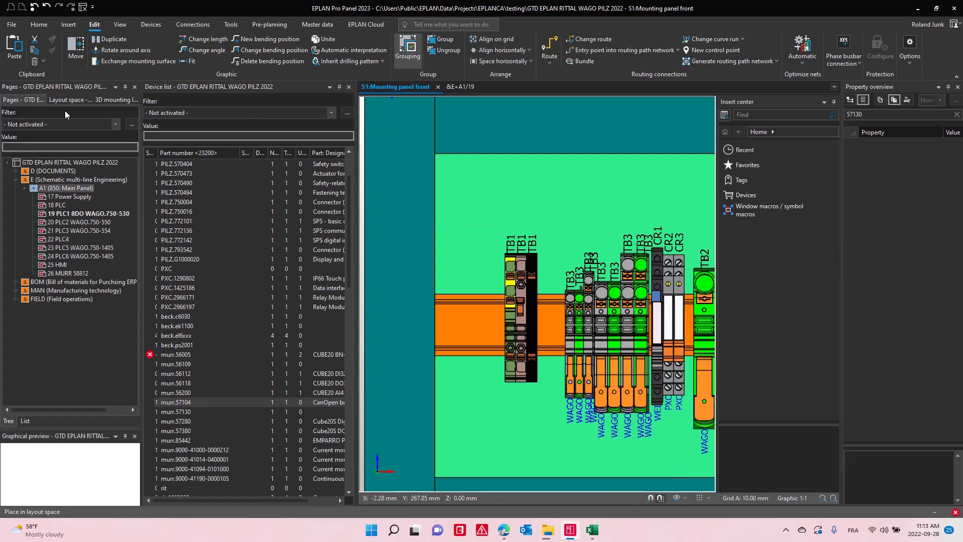
click(13, 25)
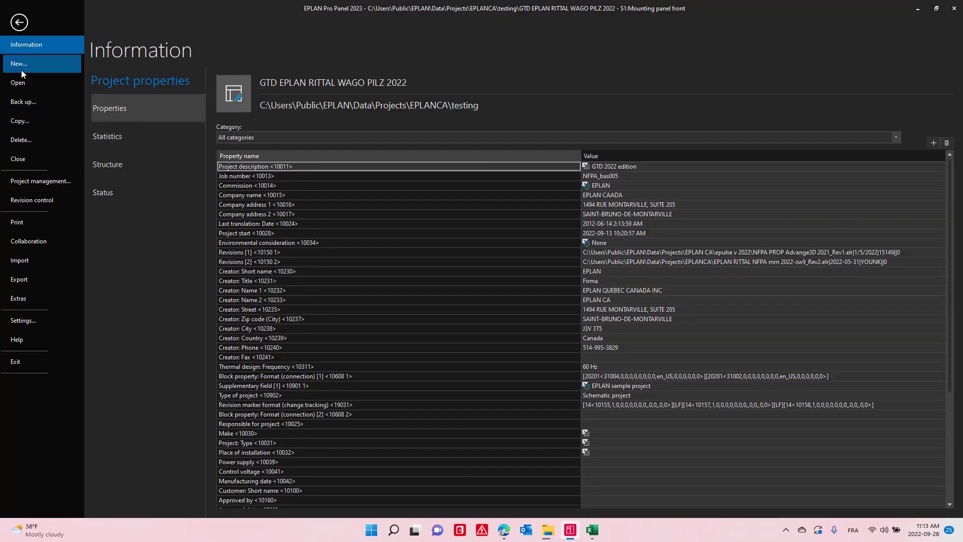
click(27, 85)
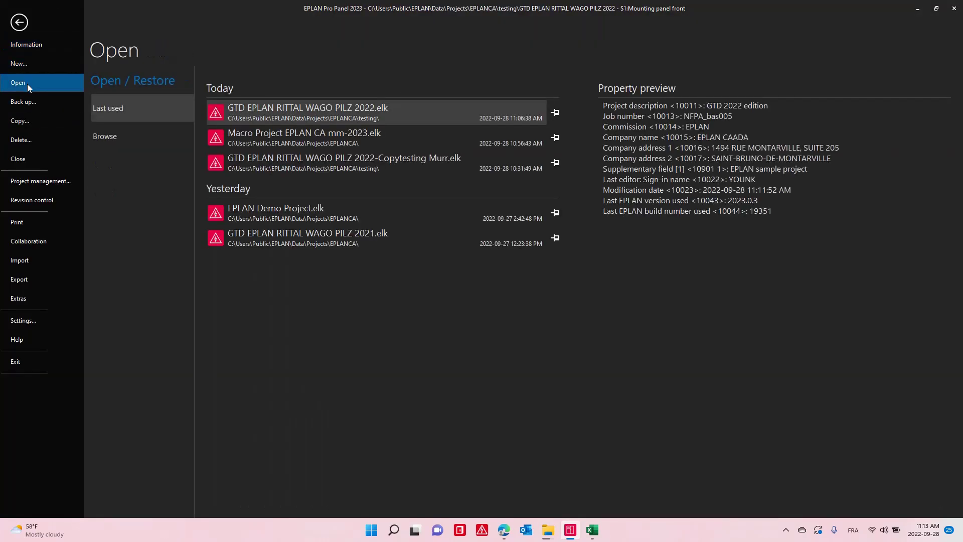
click(272, 146)
click(275, 139)
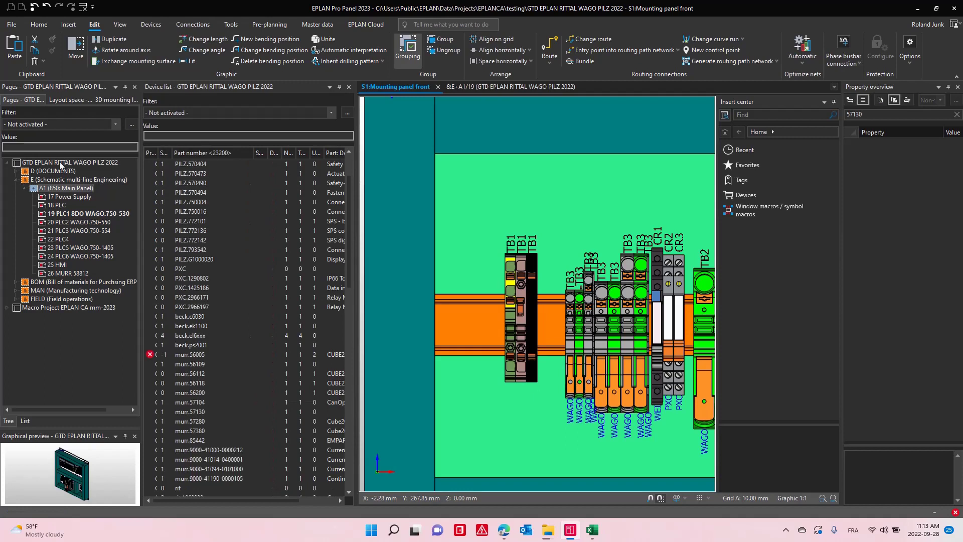
- Import the 57104 STEP model from the extracted 57104_stp_x_a download folder as a layout space in Macro Project EPLAN CA mm-2023
click(65, 100)
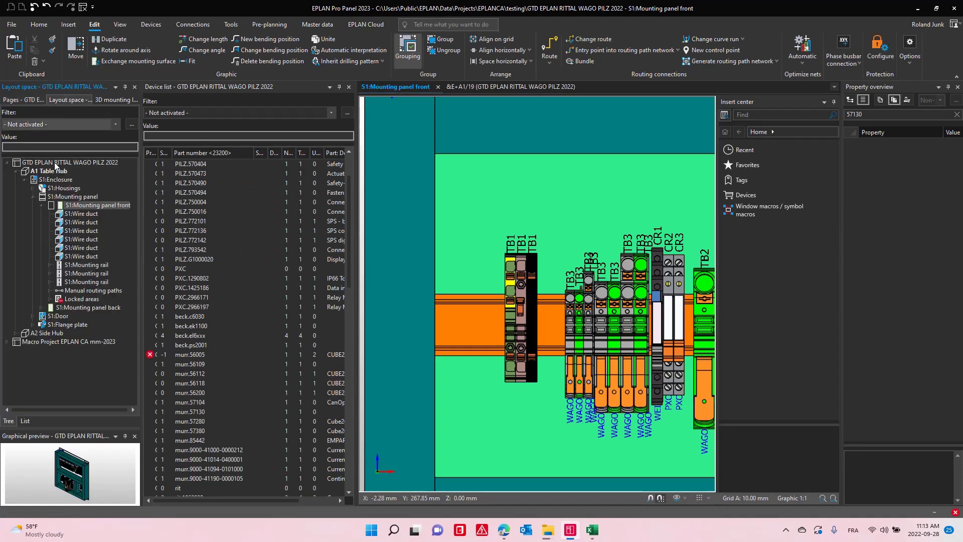
click(35, 163)
click(7, 163)
click(60, 171)
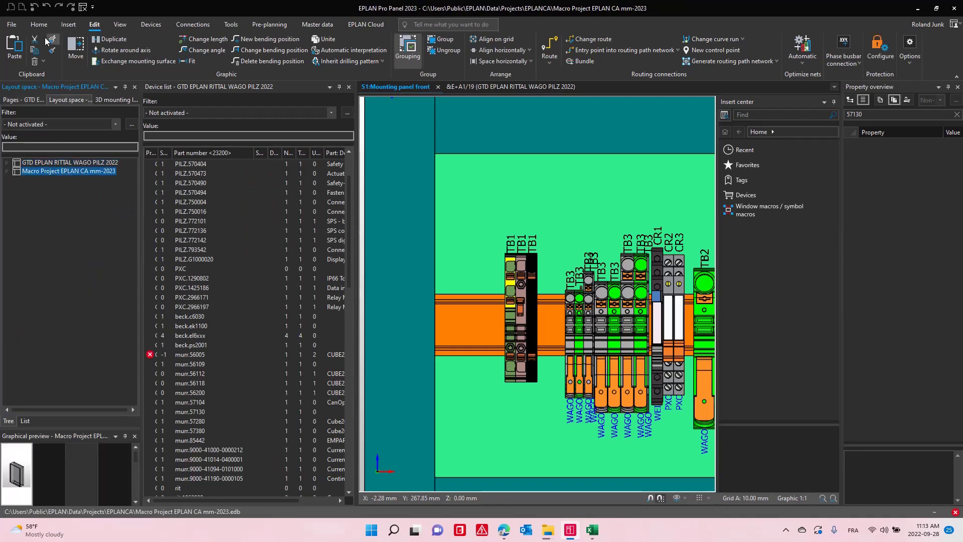
click(11, 25)
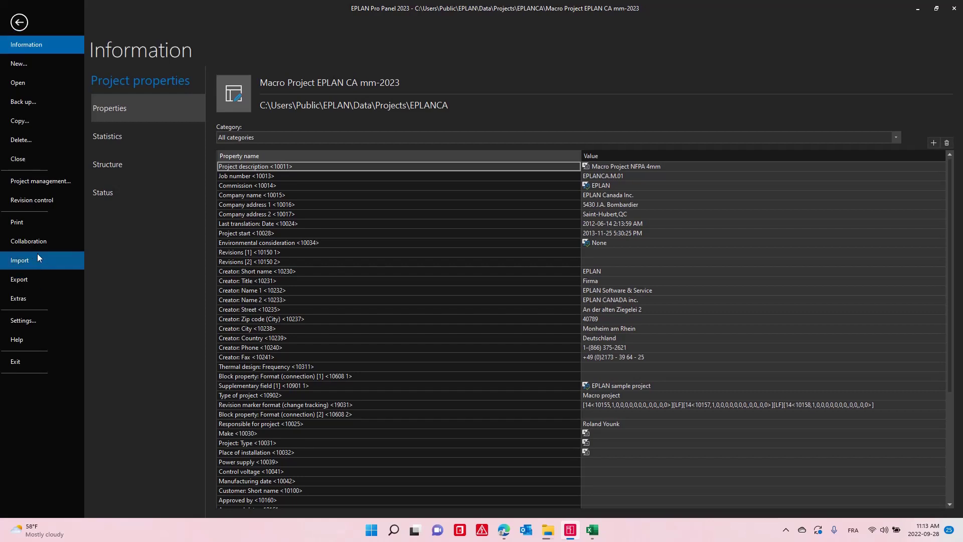
click(40, 258)
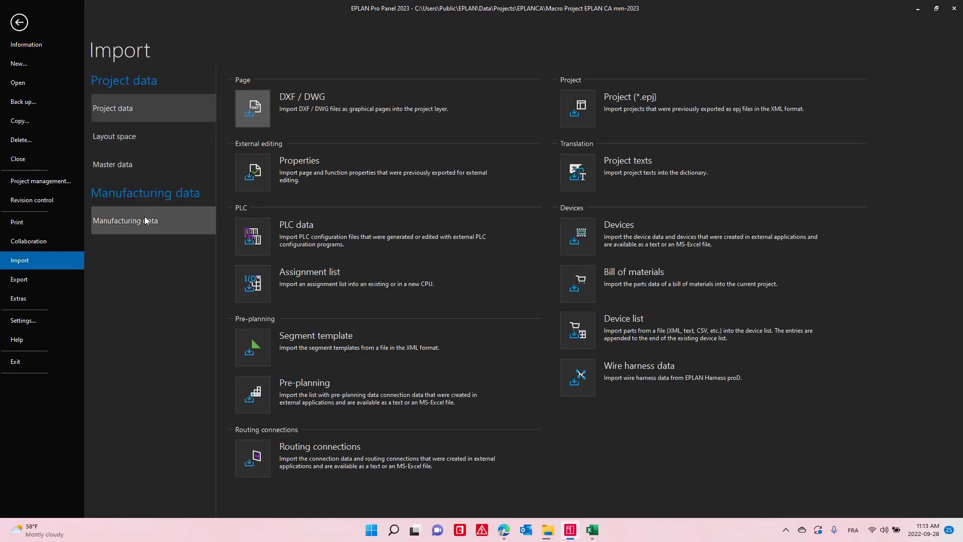
click(140, 147)
click(259, 122)
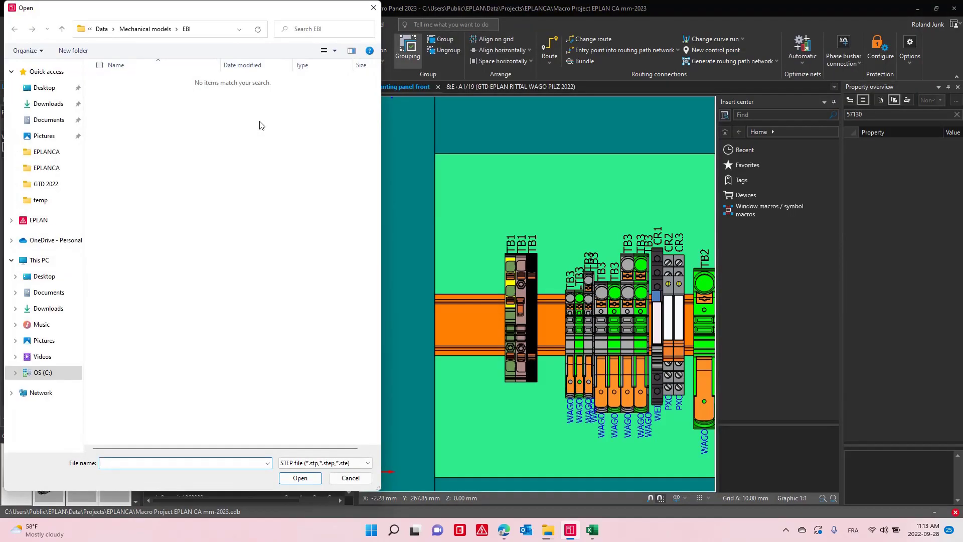
click(49, 103)
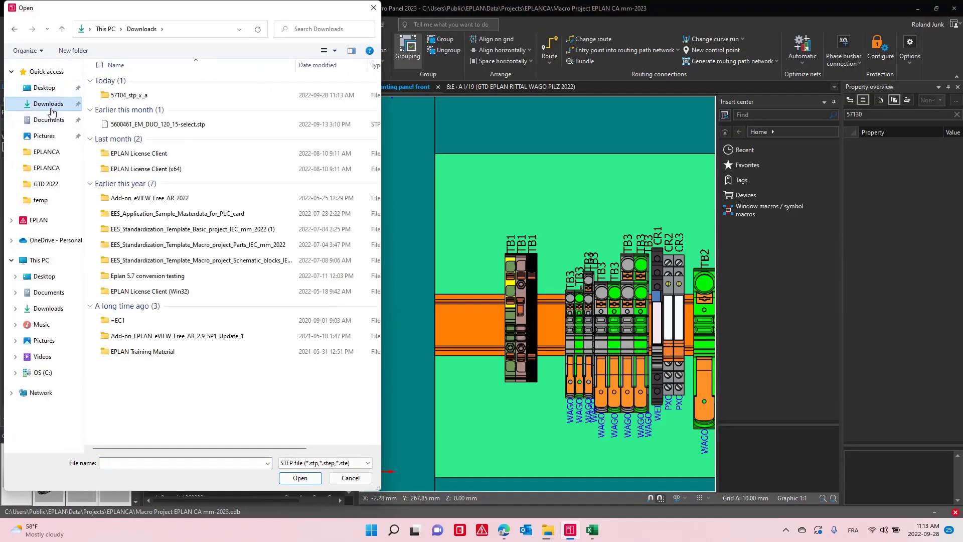
double_click(102, 96)
double_click(131, 79)
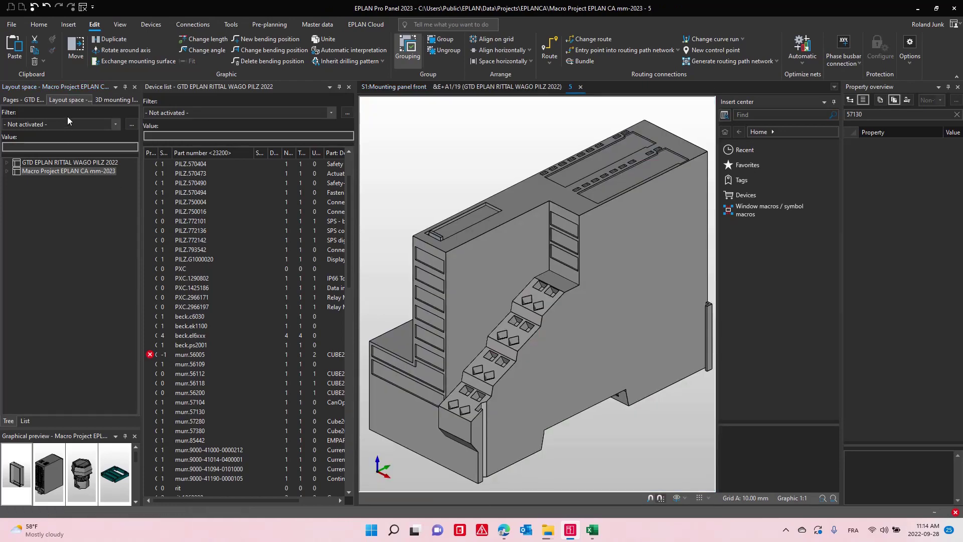
- Expand layout space 5 under Macro Project EPLAN CA mm-2023 and select its logic item
double_click(65, 171)
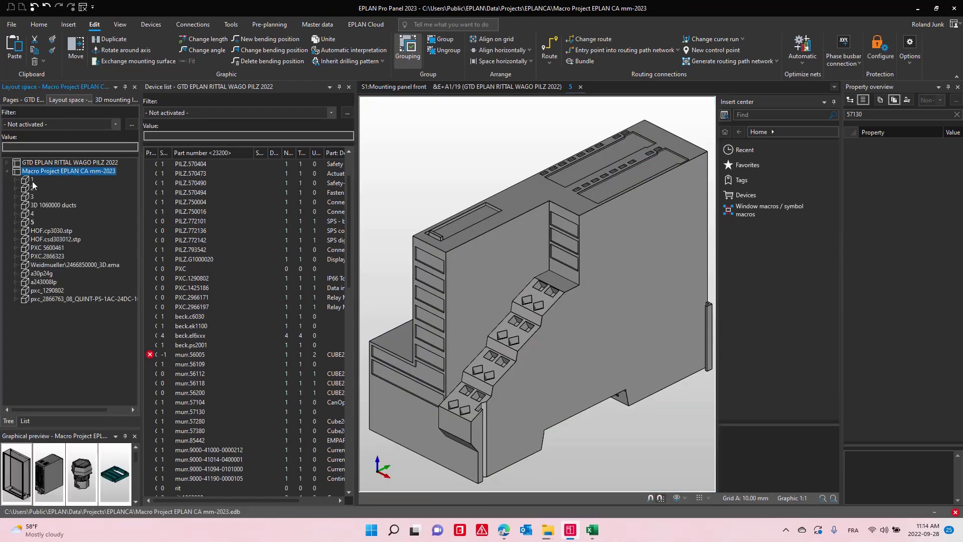
click(32, 222)
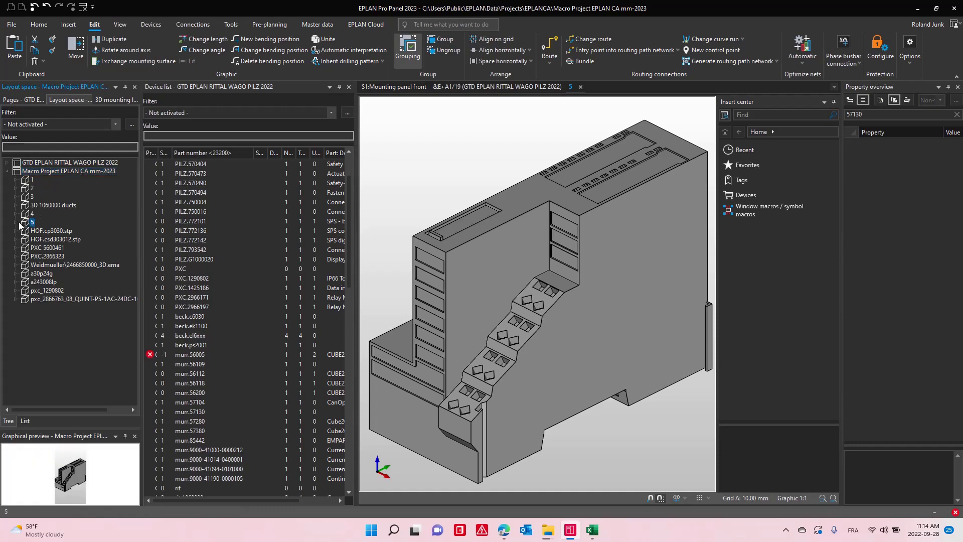
click(17, 221)
click(33, 231)
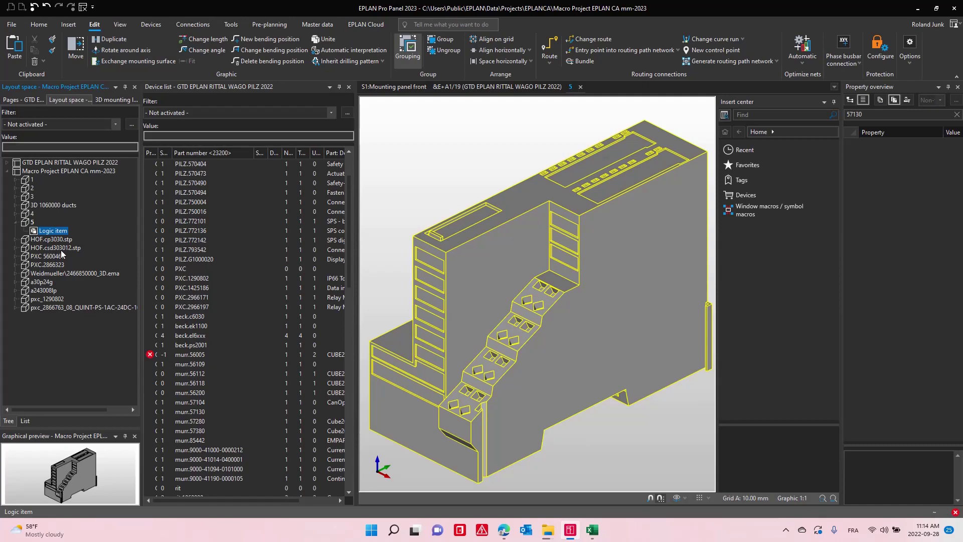
- Define the placement area on the middle rear face of the imported model, where it sits on the mounting rail
click(628, 464)
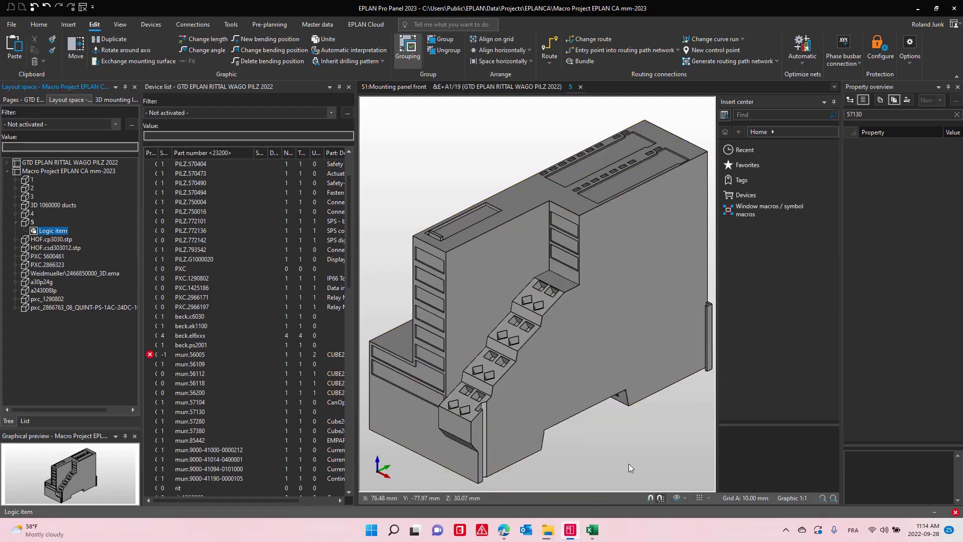
drag(642, 470, 633, 399)
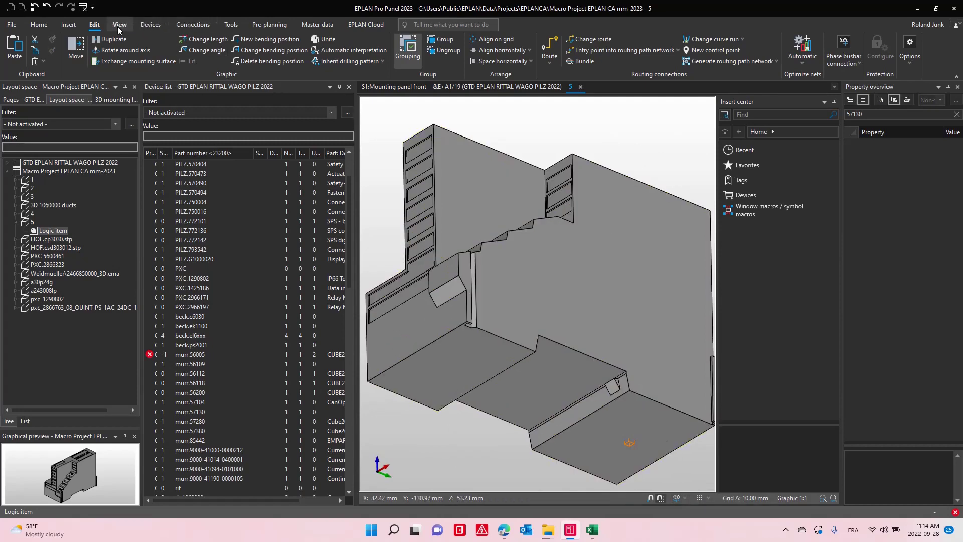
click(67, 25)
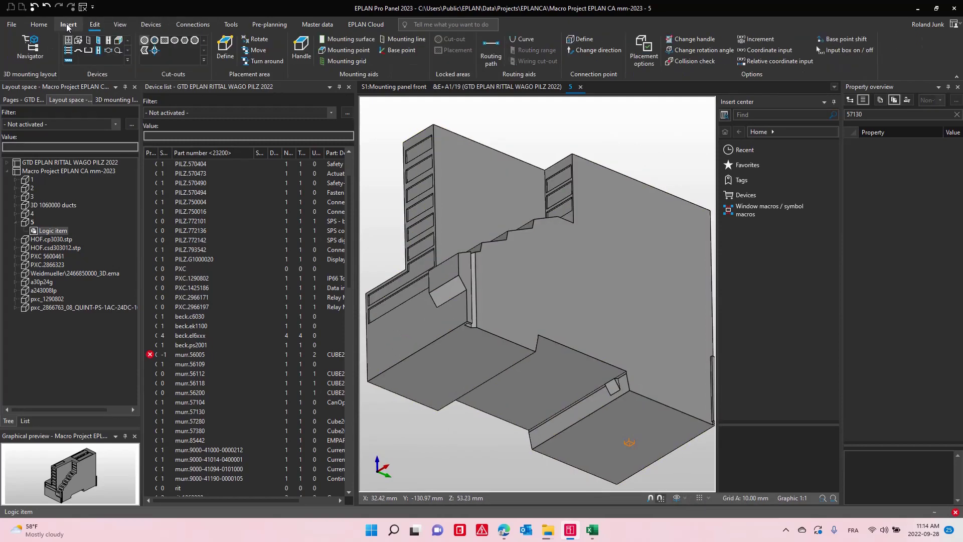
click(225, 49)
click(551, 387)
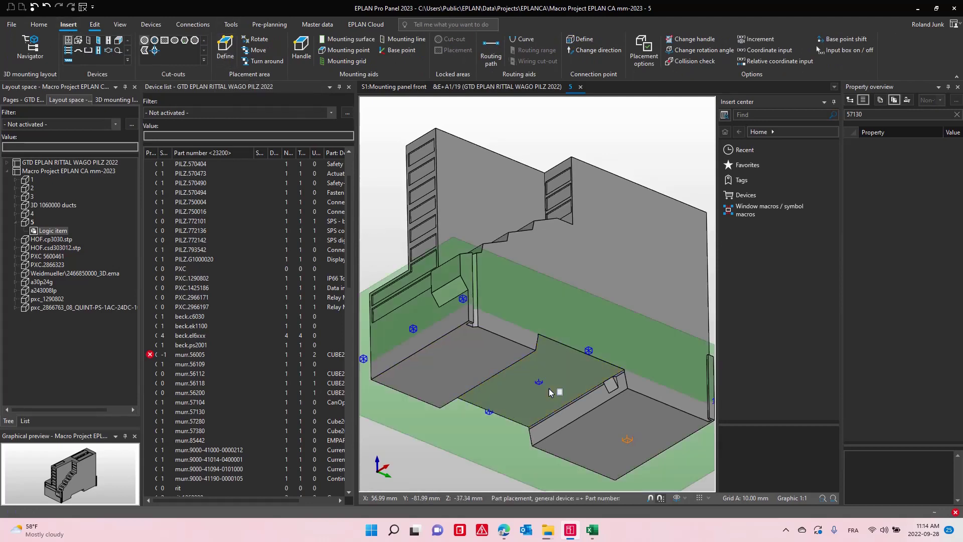
- Define a handle midway between the upper and lower rail notch corners on the model's side edge
click(685, 499)
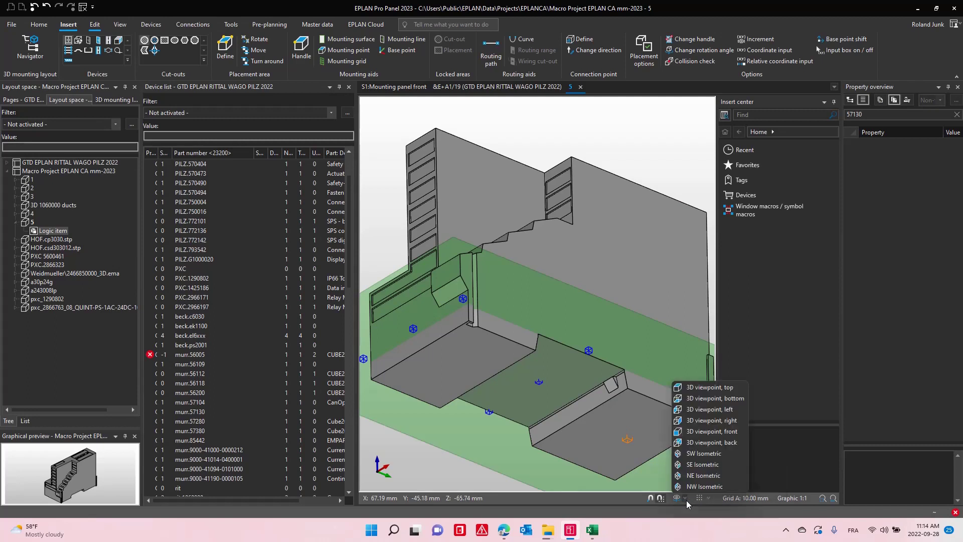
click(712, 392)
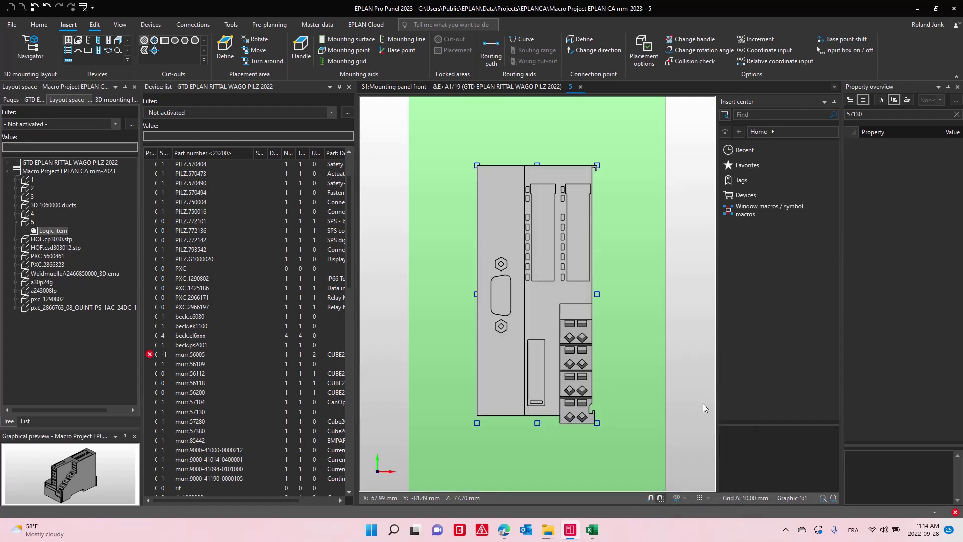
click(601, 421)
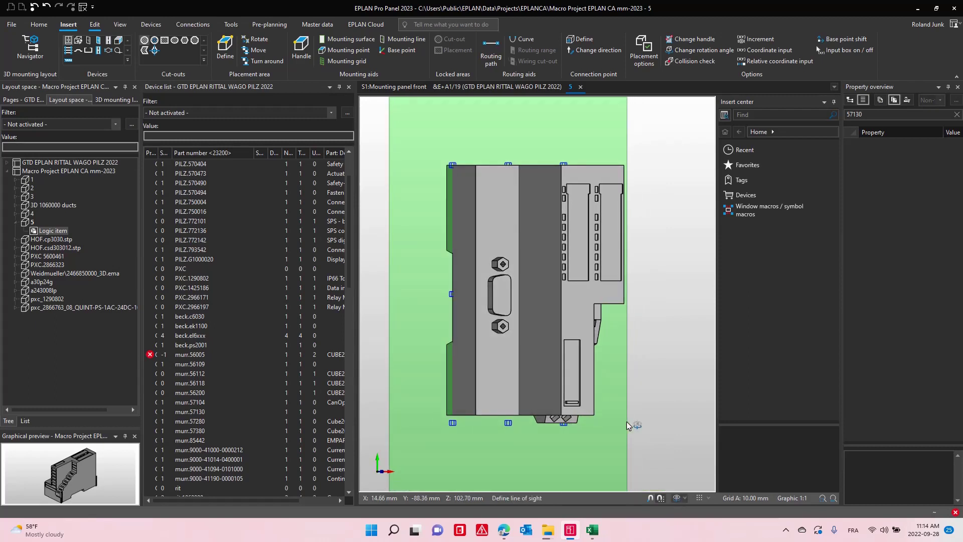
click(301, 46)
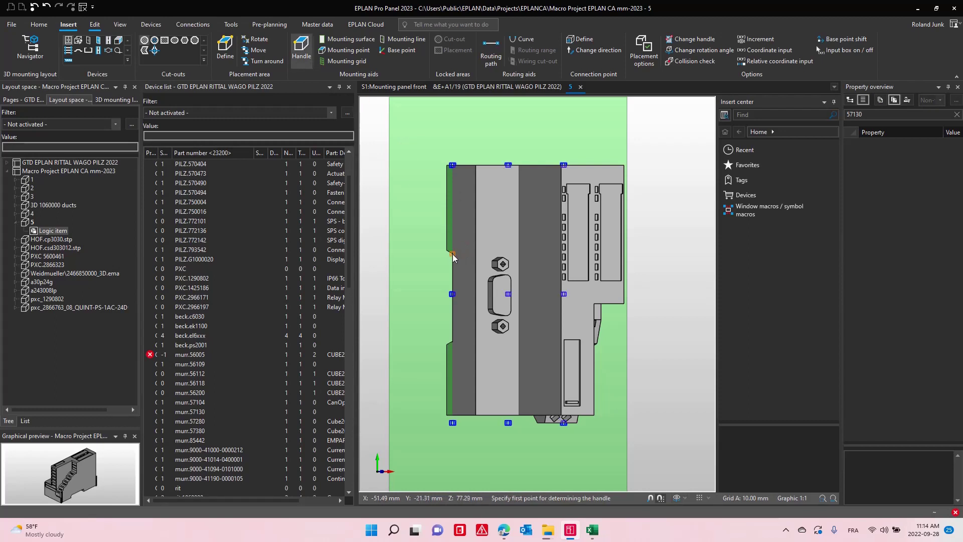
click(452, 254)
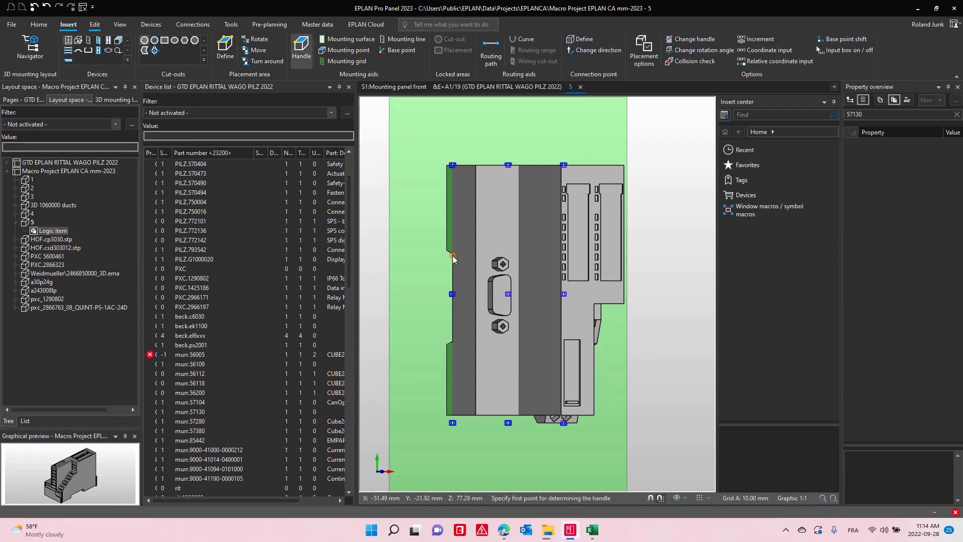
click(452, 342)
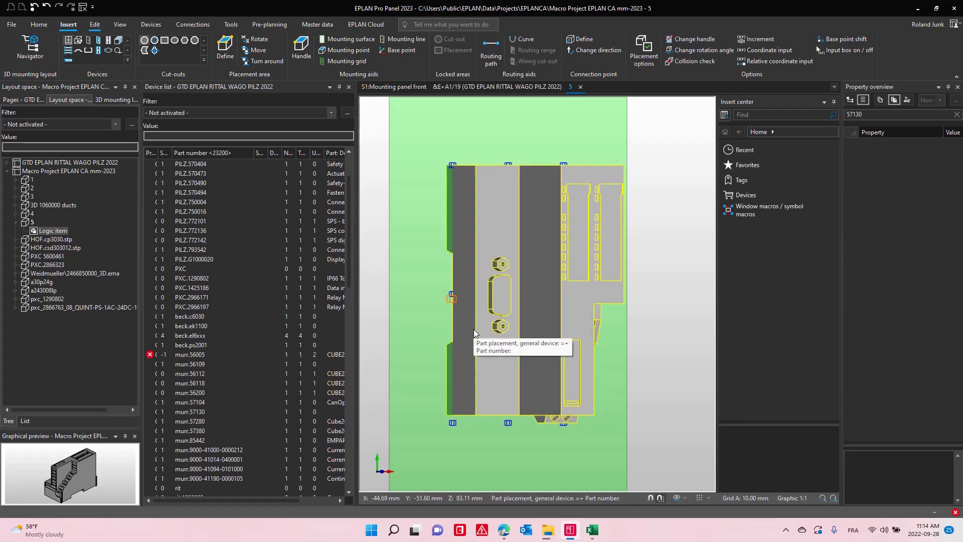
- Check the part placement properties of the logic item in layout space 5
right_click(49, 230)
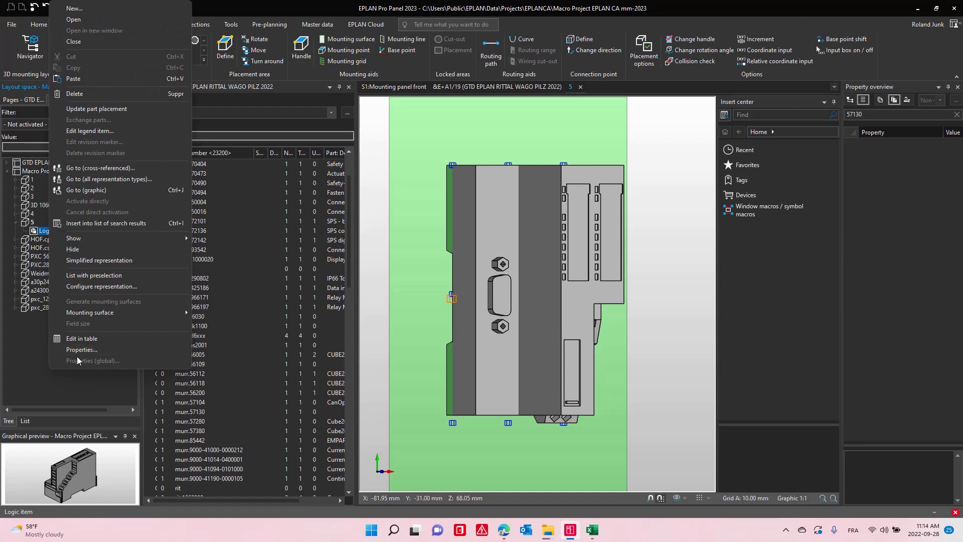
click(79, 349)
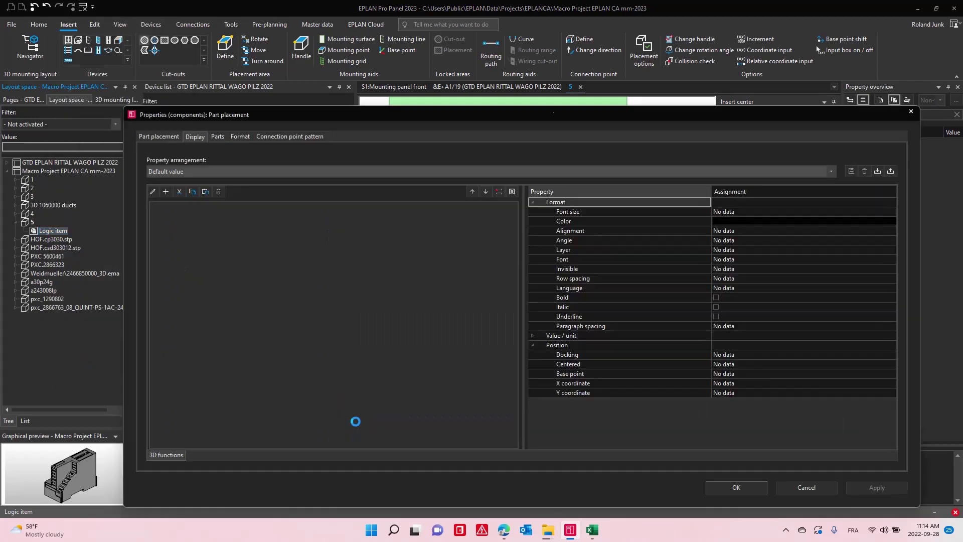
click(166, 138)
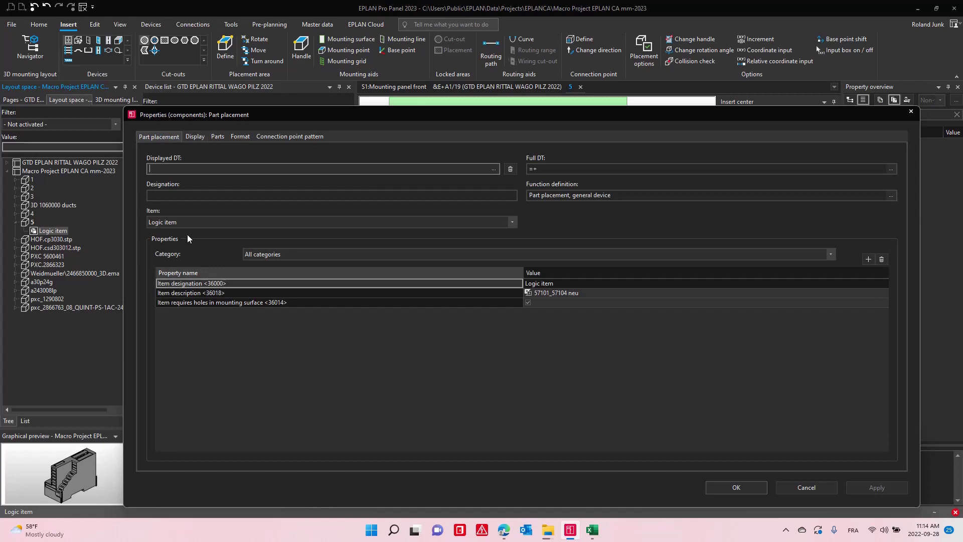
- Rename layout space 5 as "Murr 57104_stp_x_a.stp", reusing the text of its description
click(32, 222)
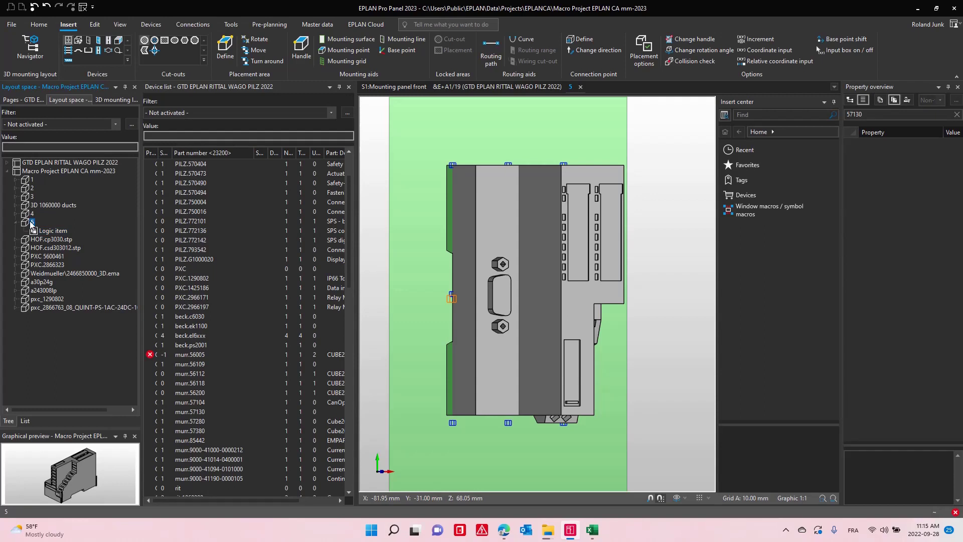
right_click(29, 221)
click(64, 348)
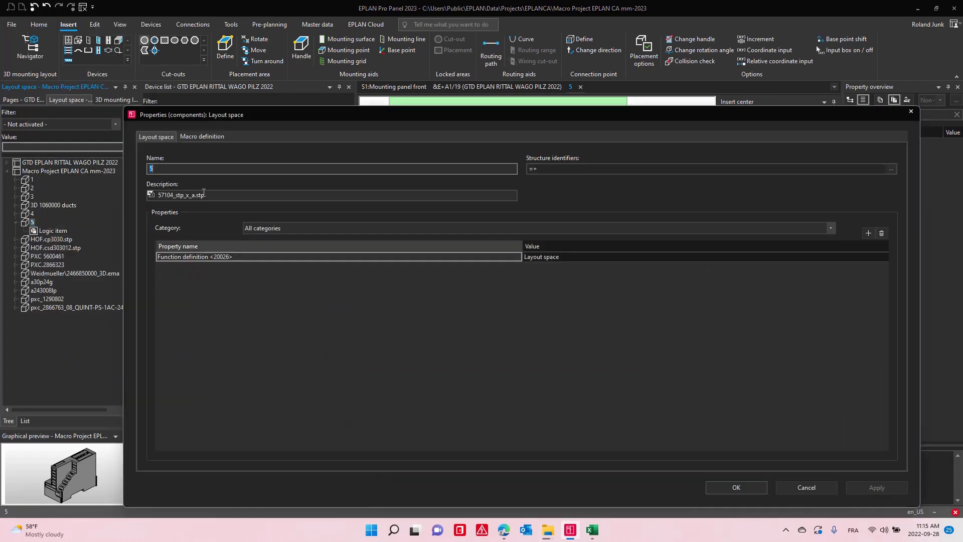
click(214, 195)
key(ctrl+c)
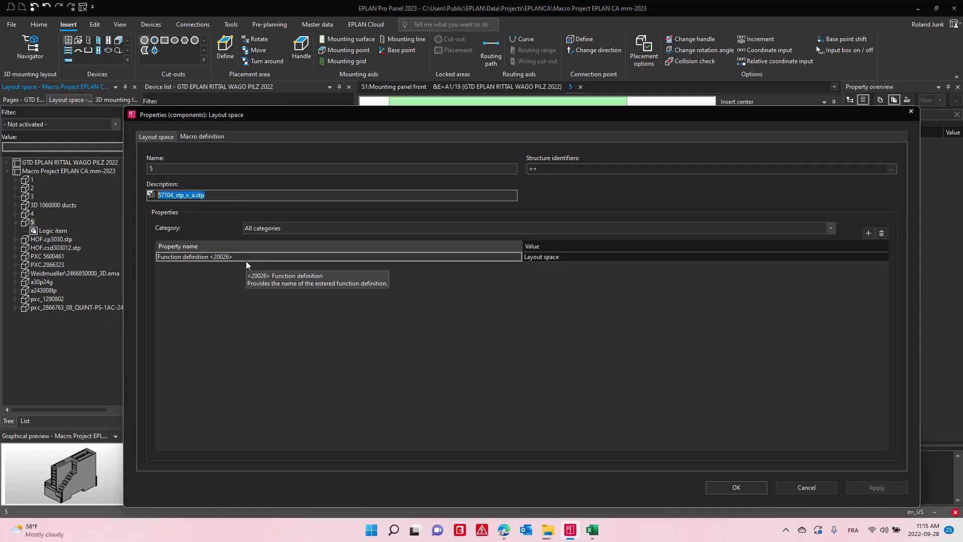
key(shift+Tab)
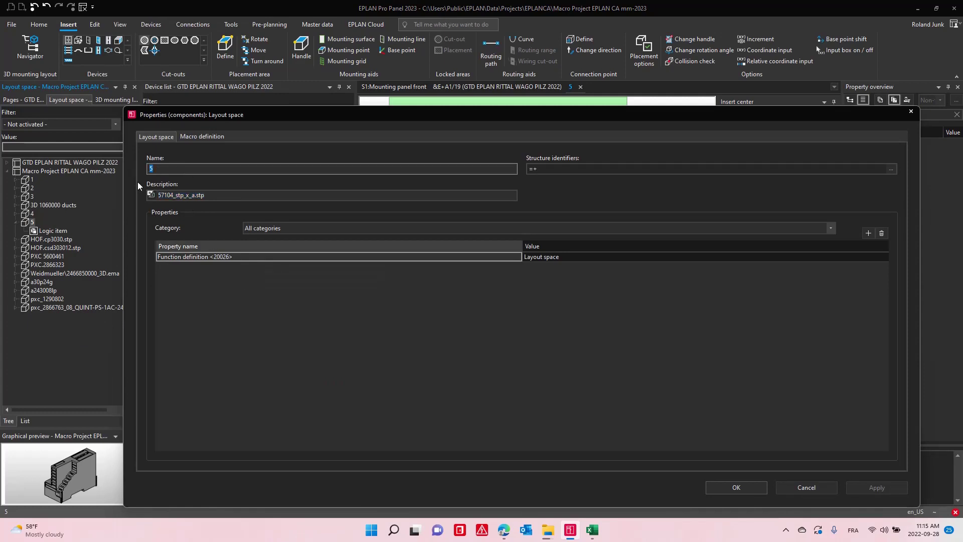
key(ctrl+v)
text(Murr)
click(241, 196)
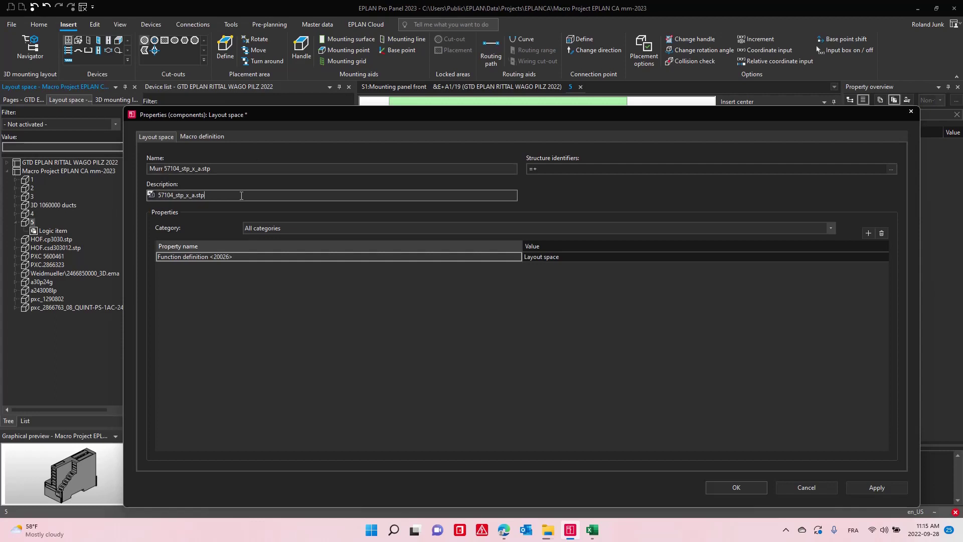
- Set the layout space's macro name to 57104_3D.ema in the MURR macro folder and apply the properties
click(224, 137)
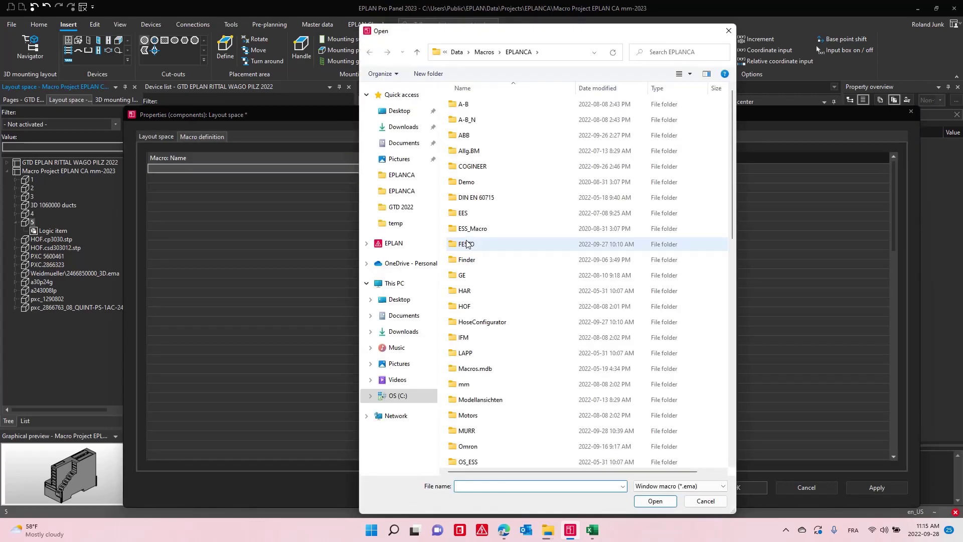
scroll(490, 392, down, 1)
double_click(486, 394)
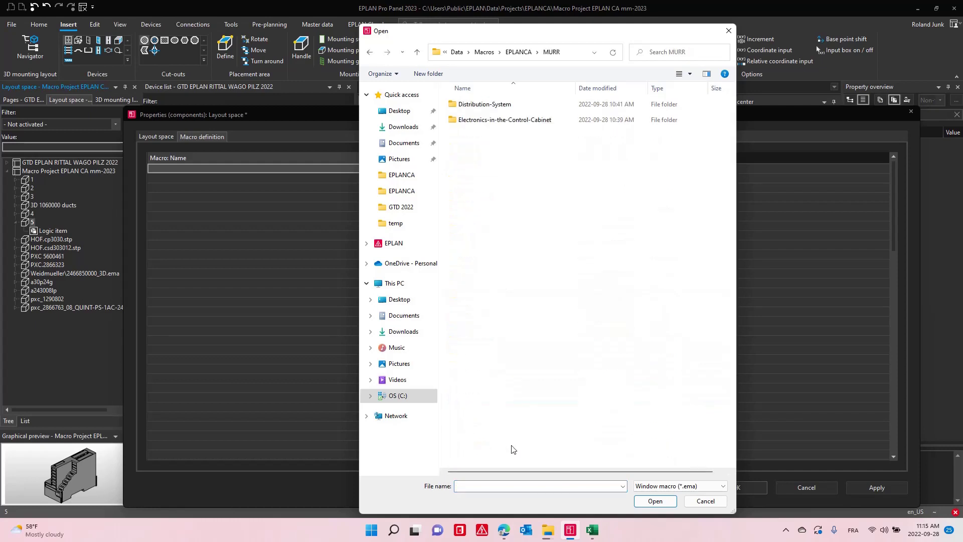
click(506, 486)
key(ctrl+v)
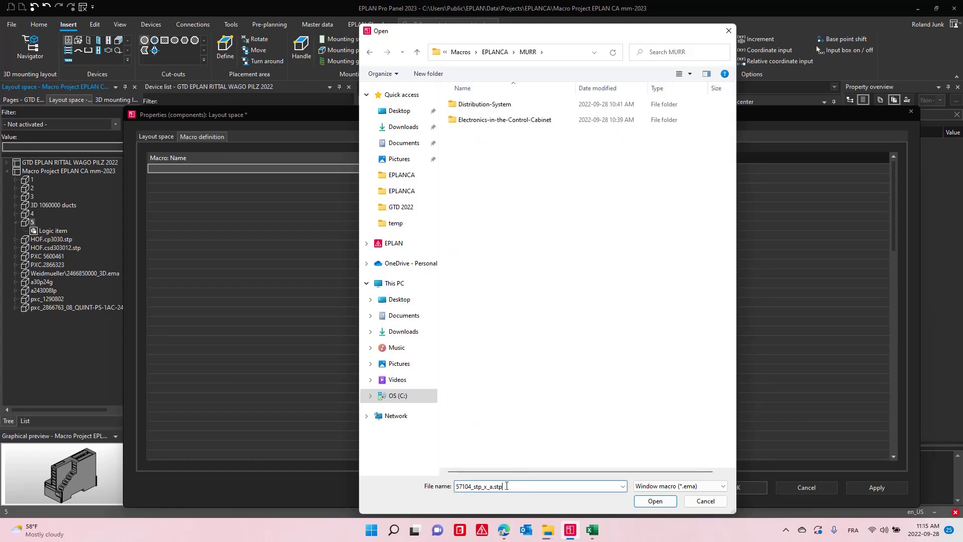
key(shift+Left)
key(shift+Left)
key(shift+Left)
key(shift+Left)
key(shift+Left)
key(shift+Left)
key(shift+Left)
key(shift+Left)
key(shift+Left)
key(shift+Left)
key(shift+Left)
text(3D)
key(Return)
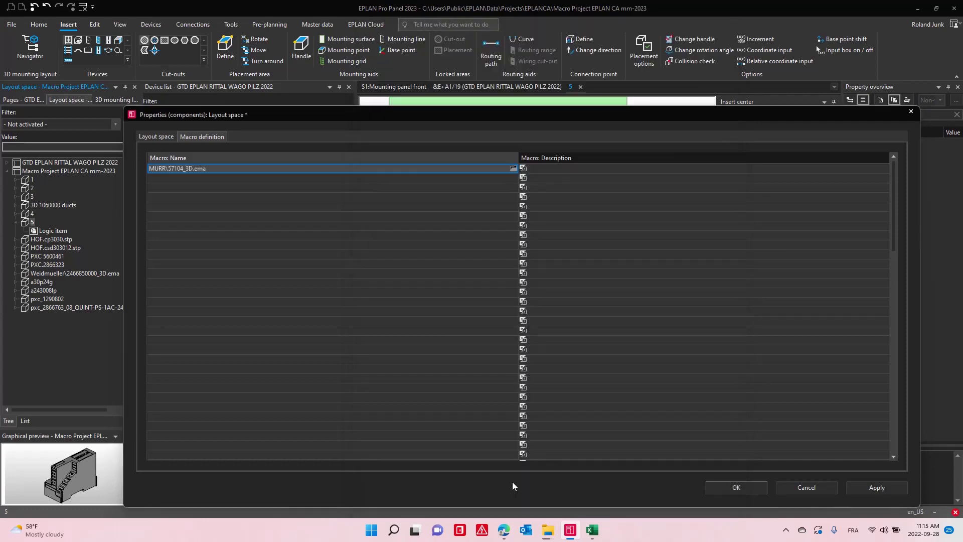
click(757, 488)
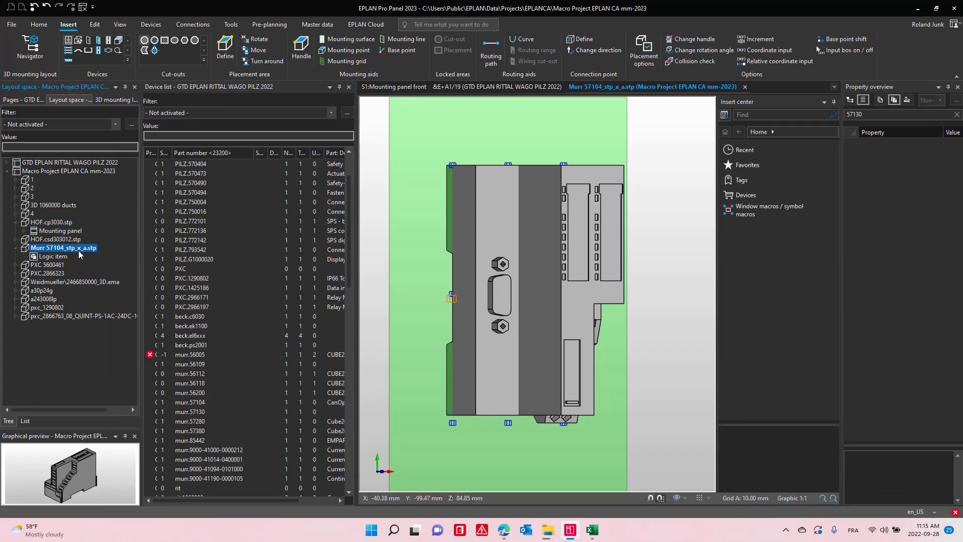
- In the GTD project's device list, open the properties of murr.57104 and call up the part selection for its part number
key(Return)
click(83, 8)
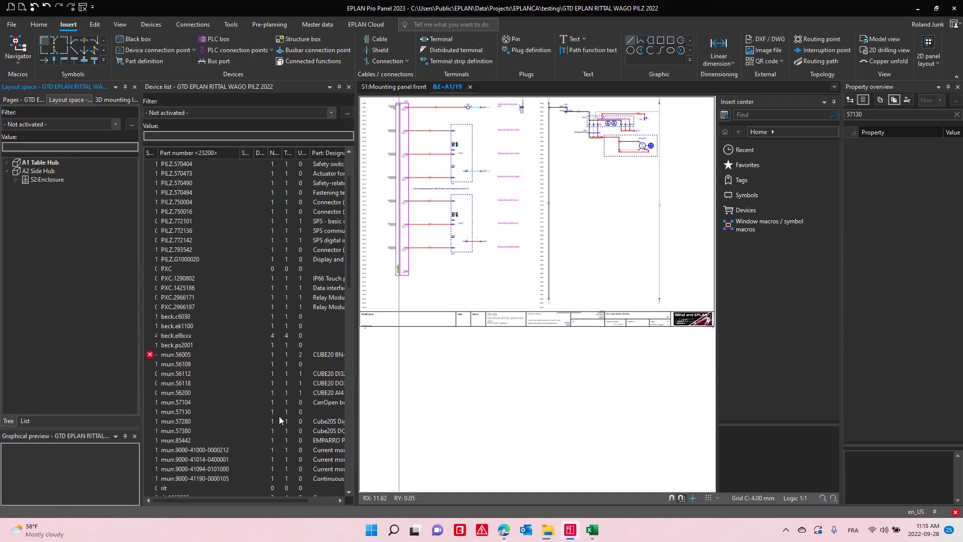
click(188, 402)
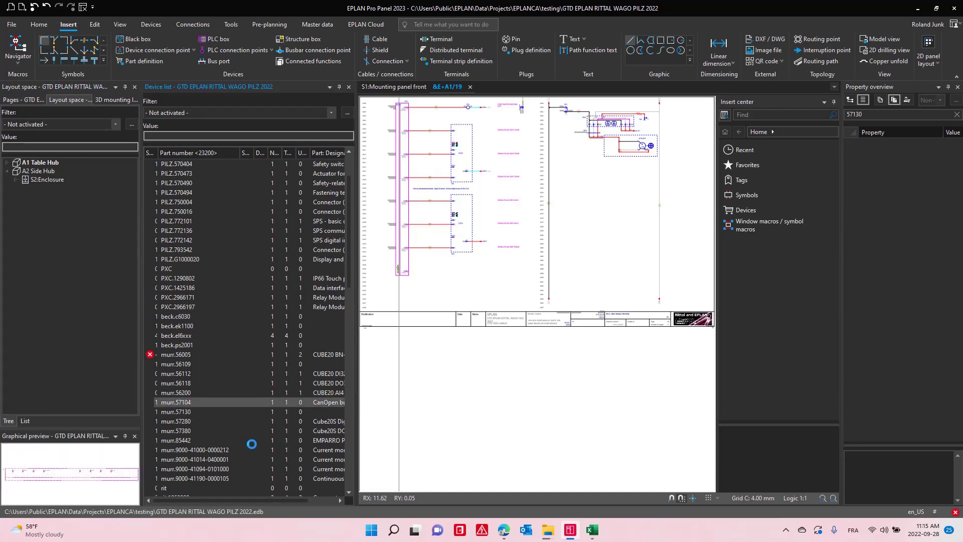
double_click(186, 403)
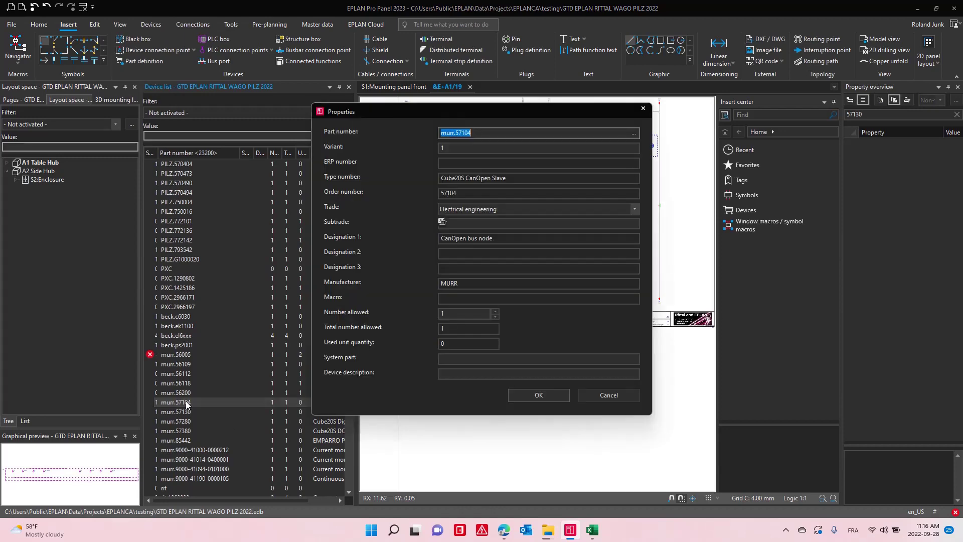
click(634, 133)
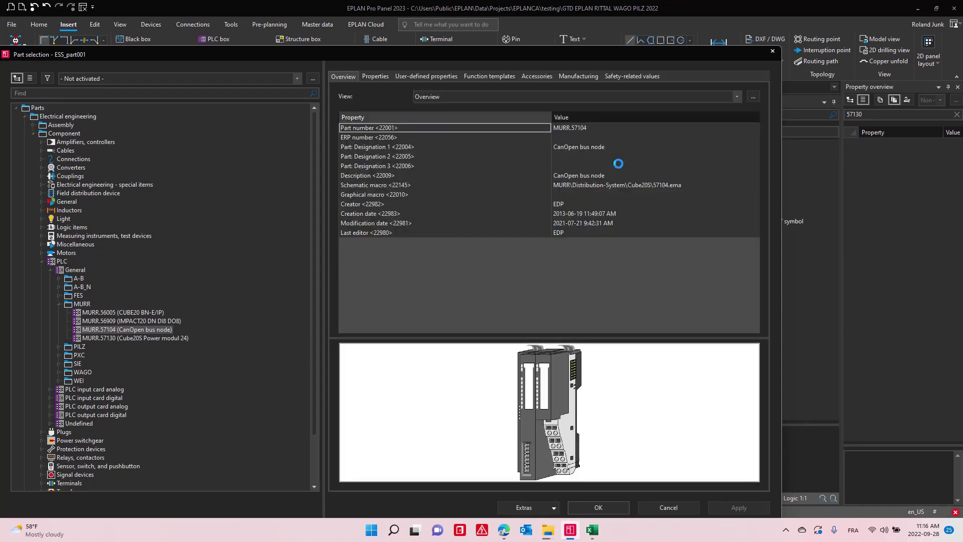
- In the macro properties of MURR.57104, assign 57104_3D.ema from the MURR folder as the graphical macro
click(600, 194)
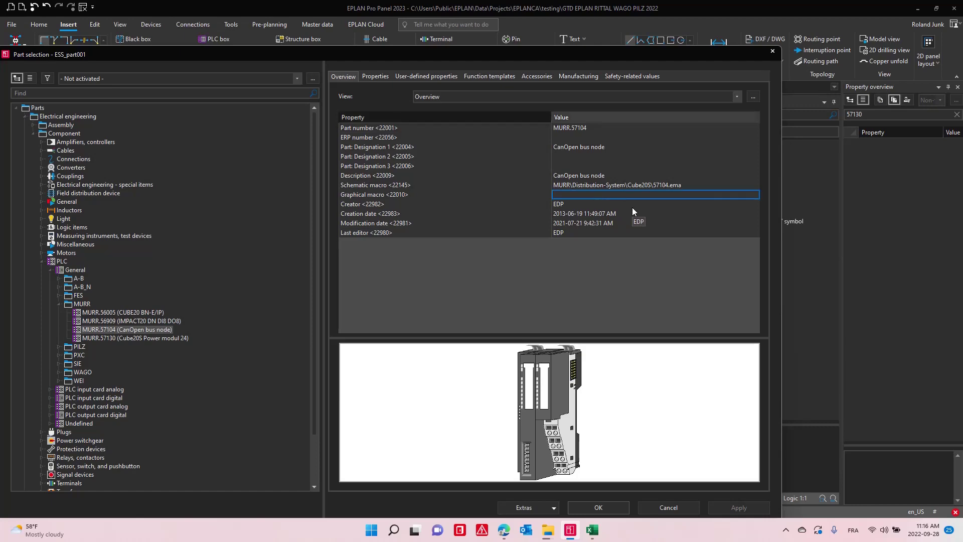
click(375, 76)
click(448, 98)
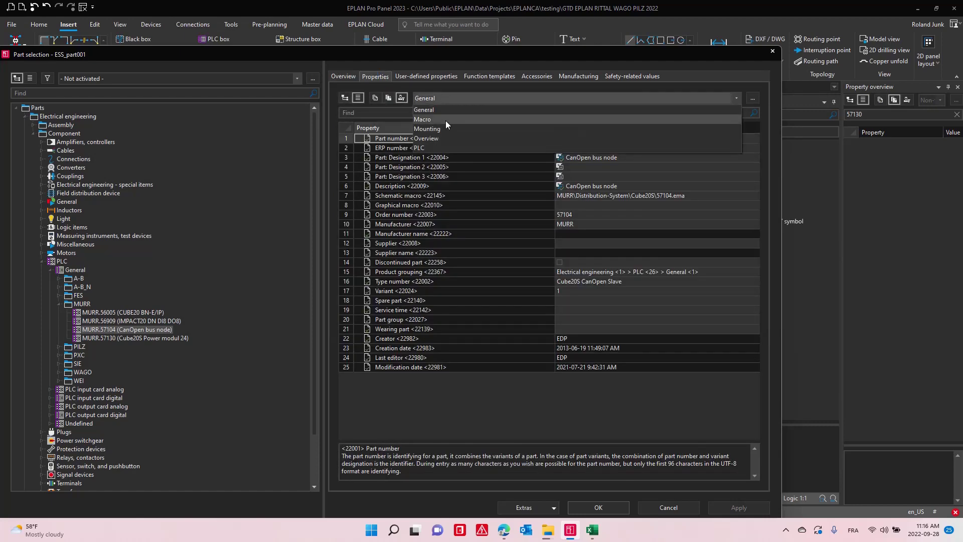
click(445, 119)
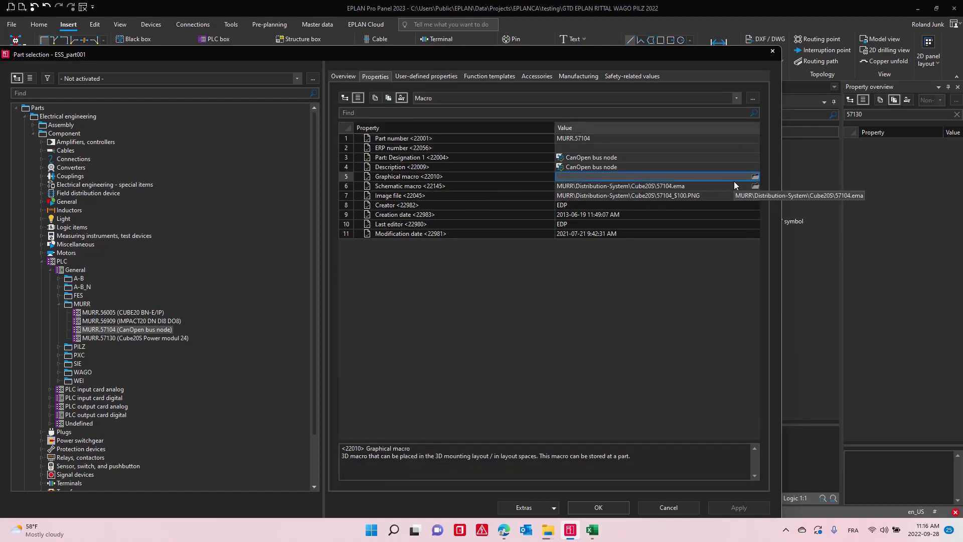
click(755, 176)
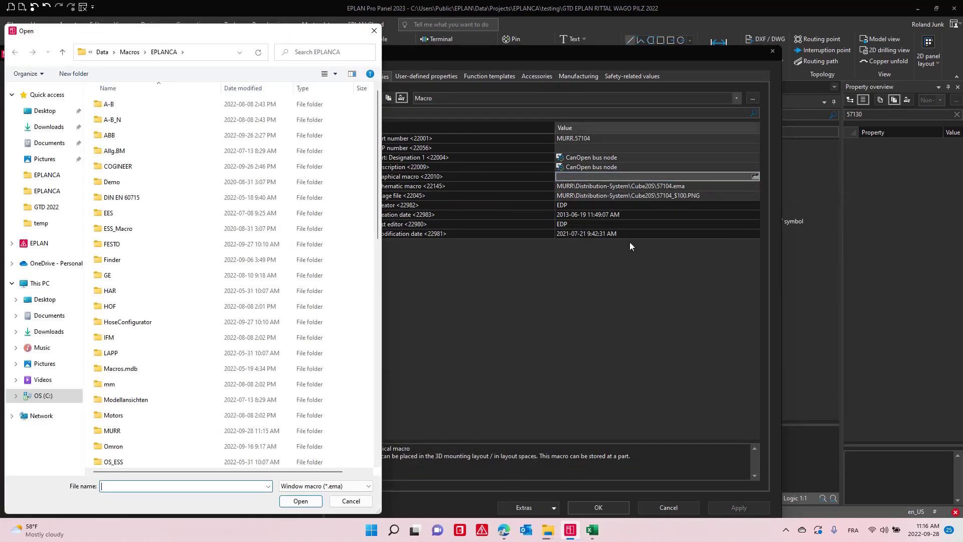
double_click(133, 430)
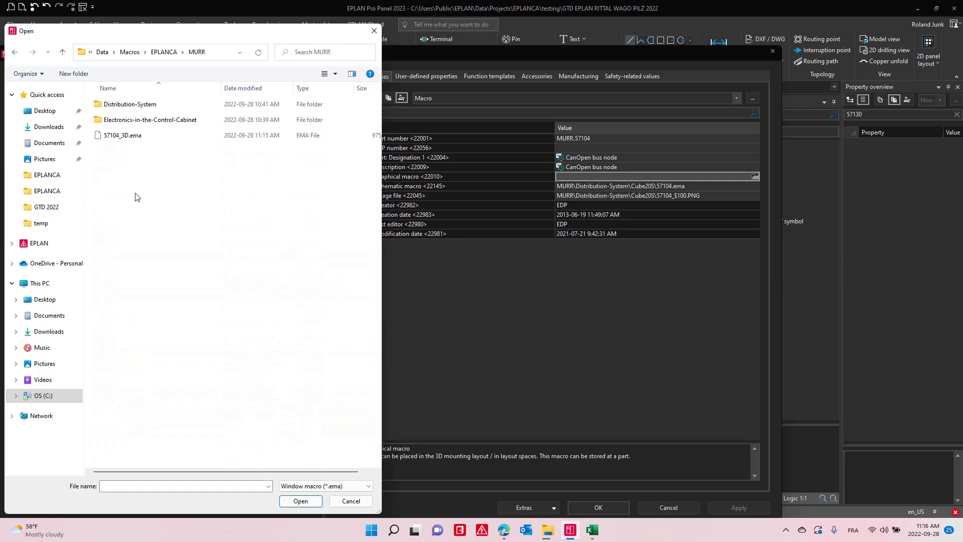
double_click(126, 136)
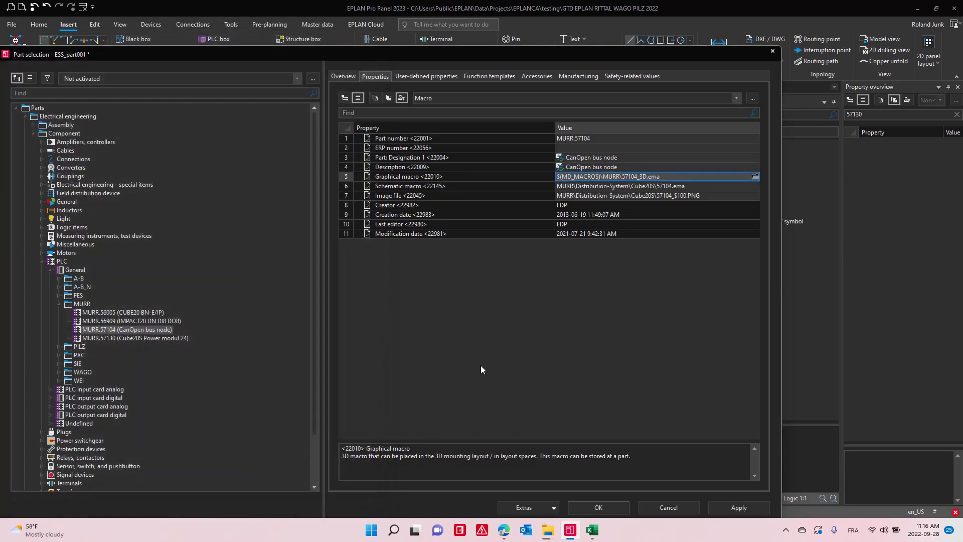
- Apply the changed part data, synchronize it from the parts database to the project, and confirm the device list entry
click(739, 507)
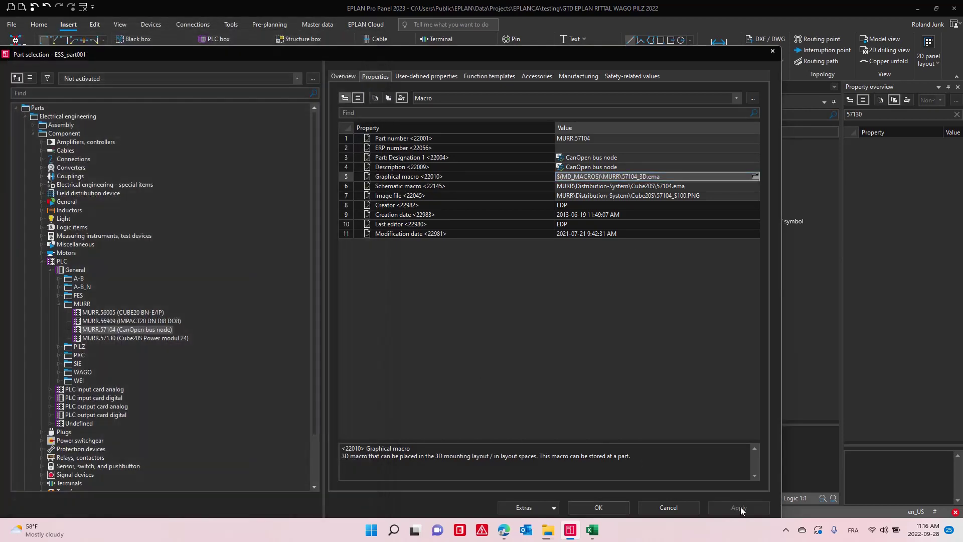
click(599, 507)
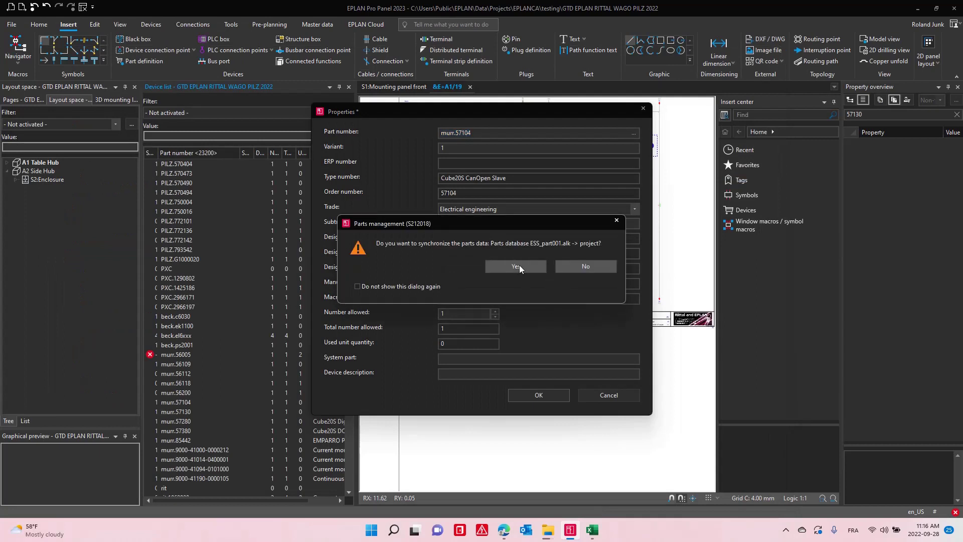
click(519, 265)
click(536, 394)
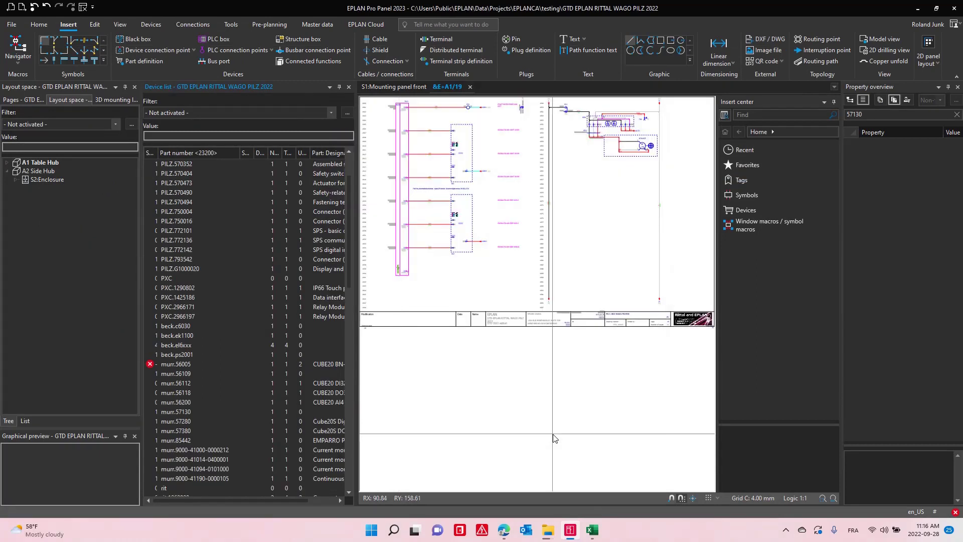
- Close schematic page &E+A1/19 and move the three TB1 terminals along the mounting rail up against the TB3 terminals
click(470, 88)
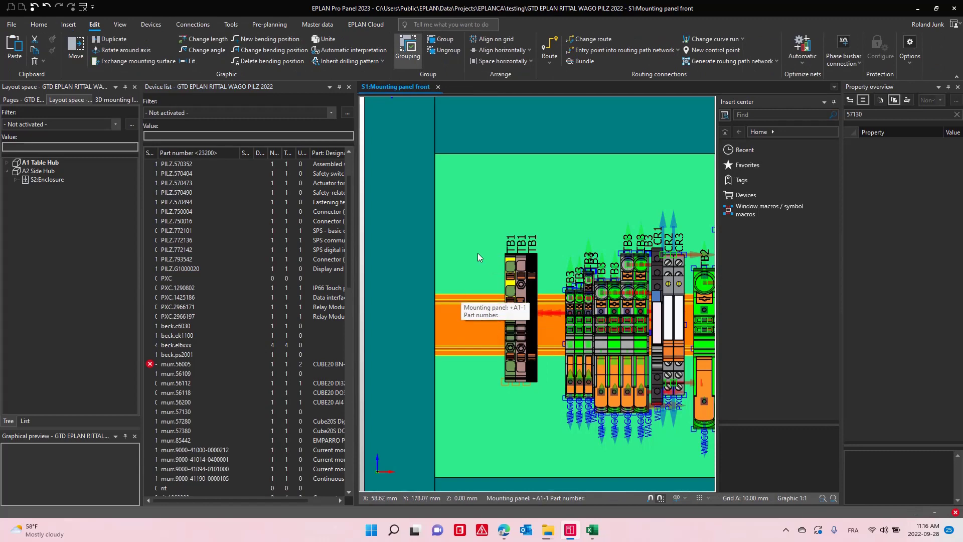
scroll(480, 252, down, 1)
scroll(465, 307, down, 4)
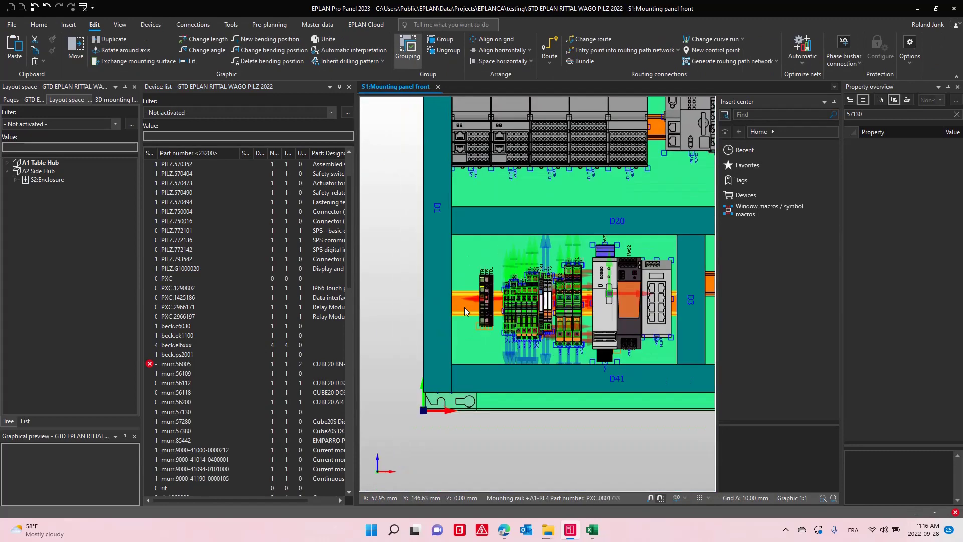
scroll(477, 336, up, 4)
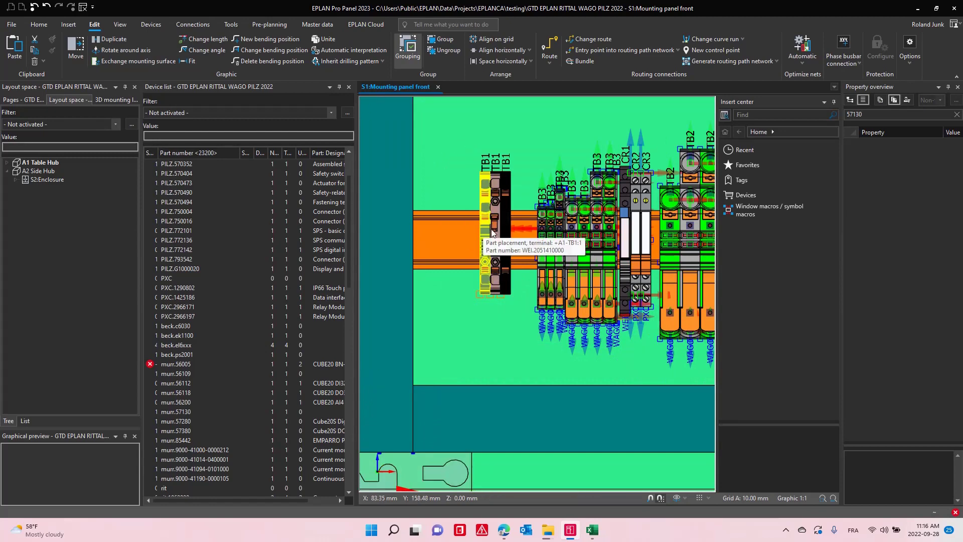
drag(474, 152, 519, 313)
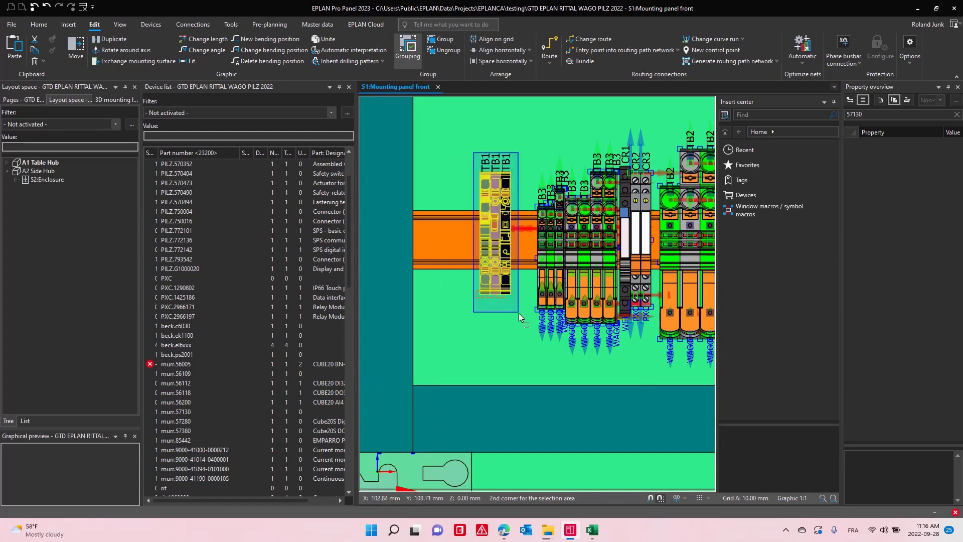
drag(482, 245, 503, 296)
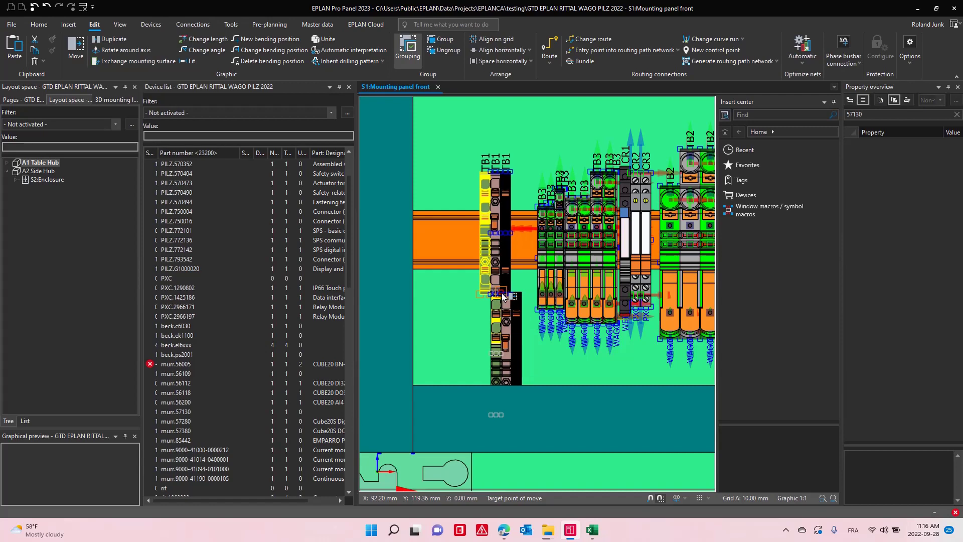
click(495, 234)
drag(453, 136, 523, 319)
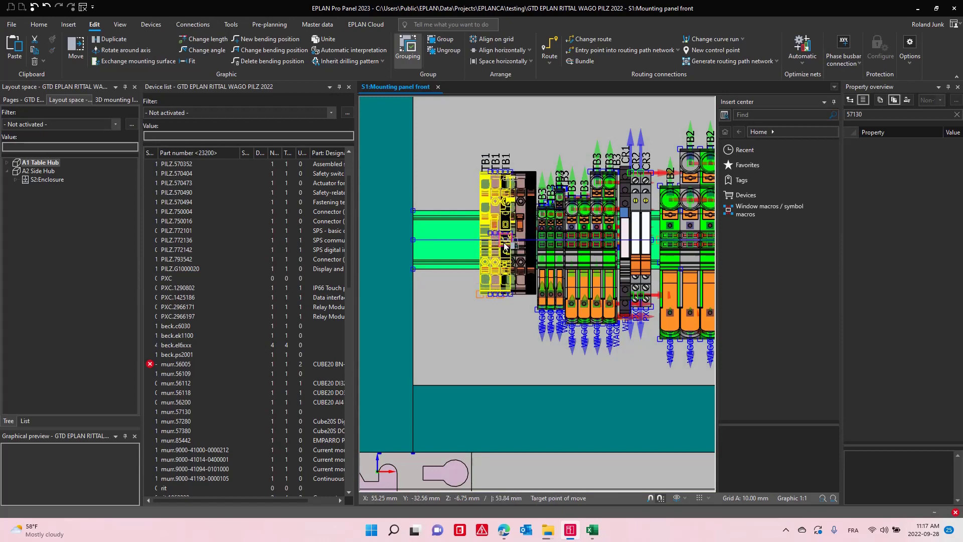
click(522, 349)
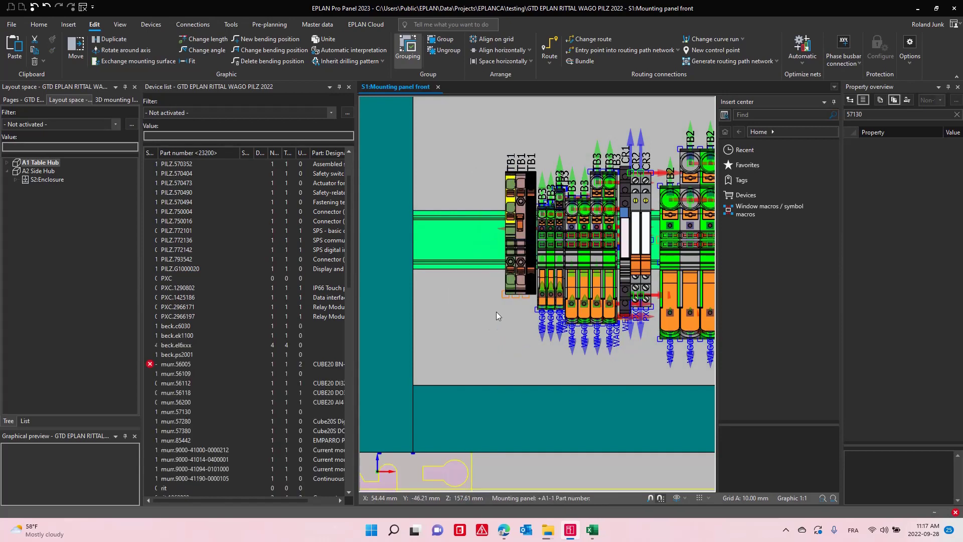
- Look through the device list for the Murr part and check article 57104 on its Murrelektronik shop page
scroll(529, 354, down, 2)
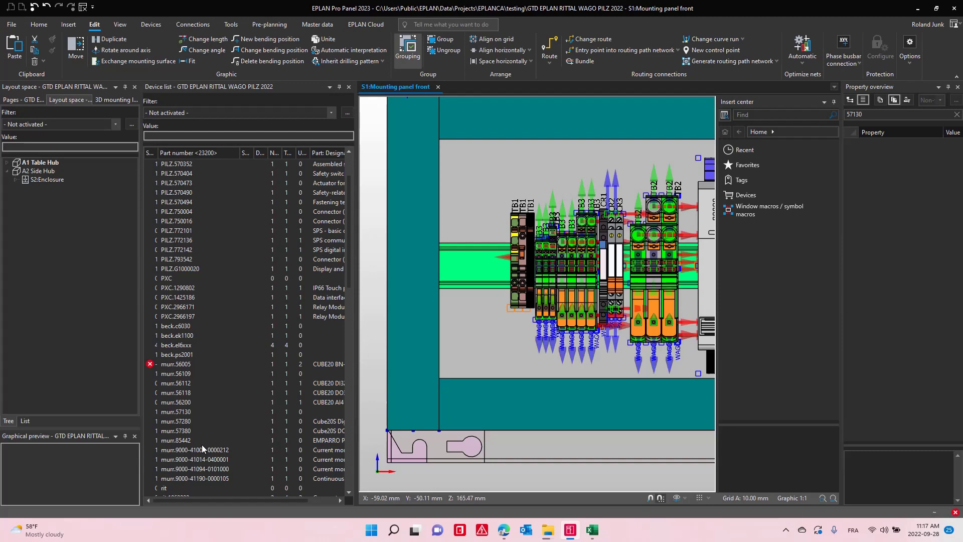
scroll(202, 444, down, 20)
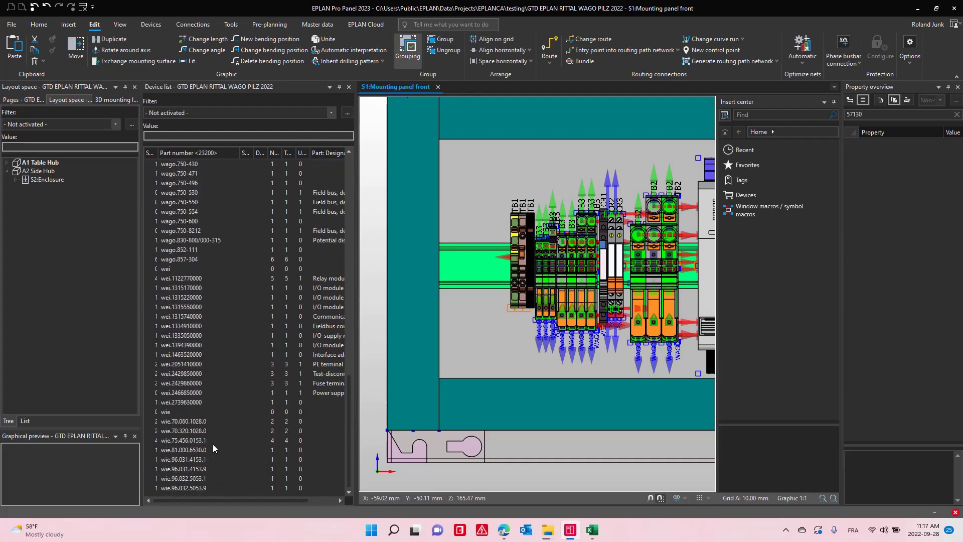
scroll(214, 443, up, 20)
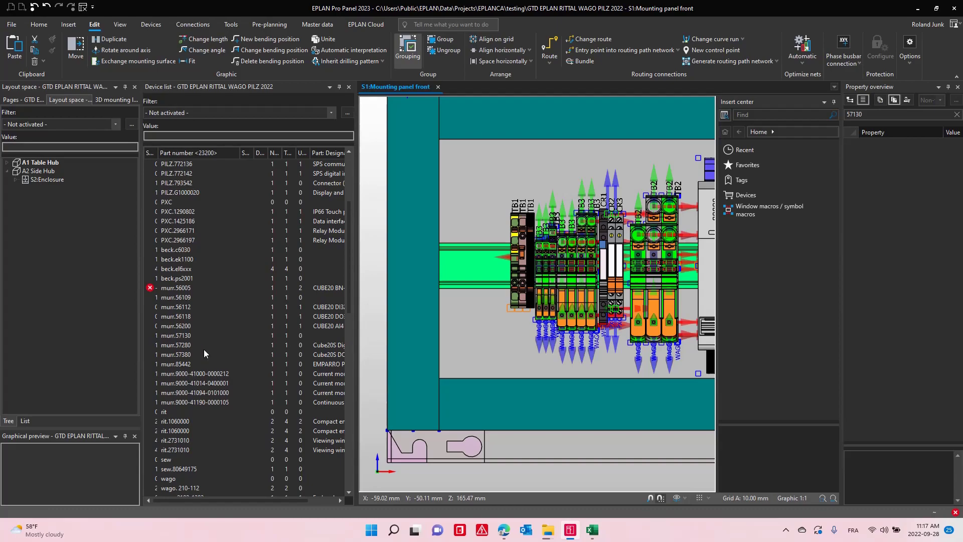
key(alt+Tab)
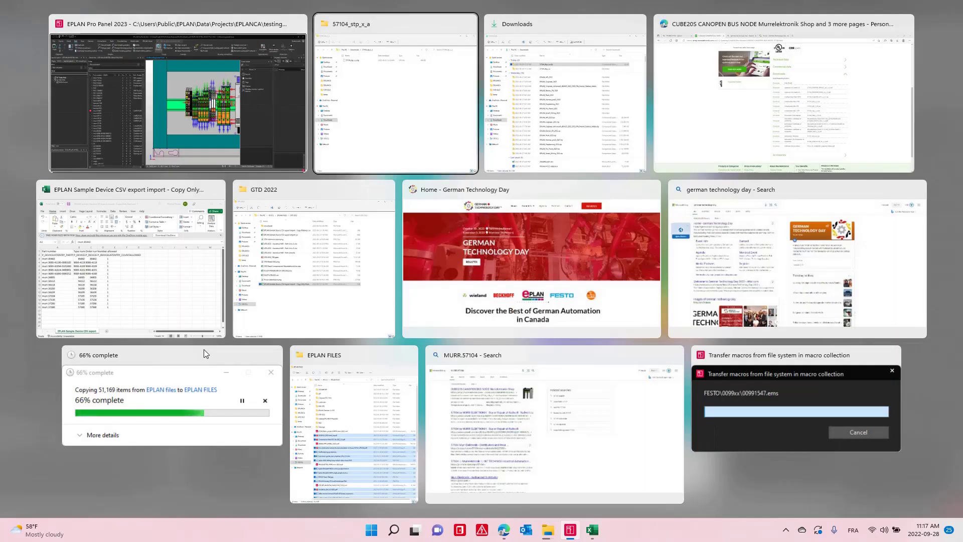
key(alt+Tab)
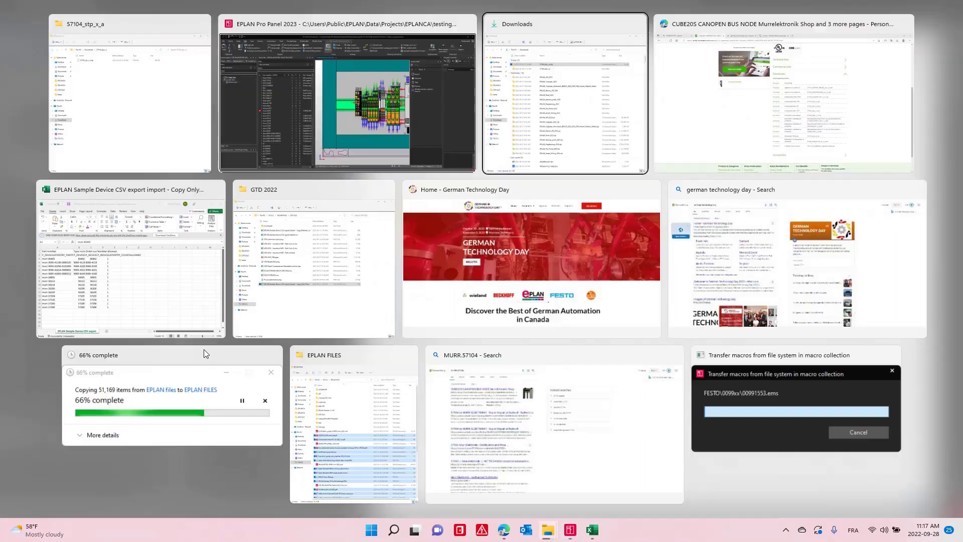
key(alt+Tab)
key(alt+Tab)
key(alt+Tab)
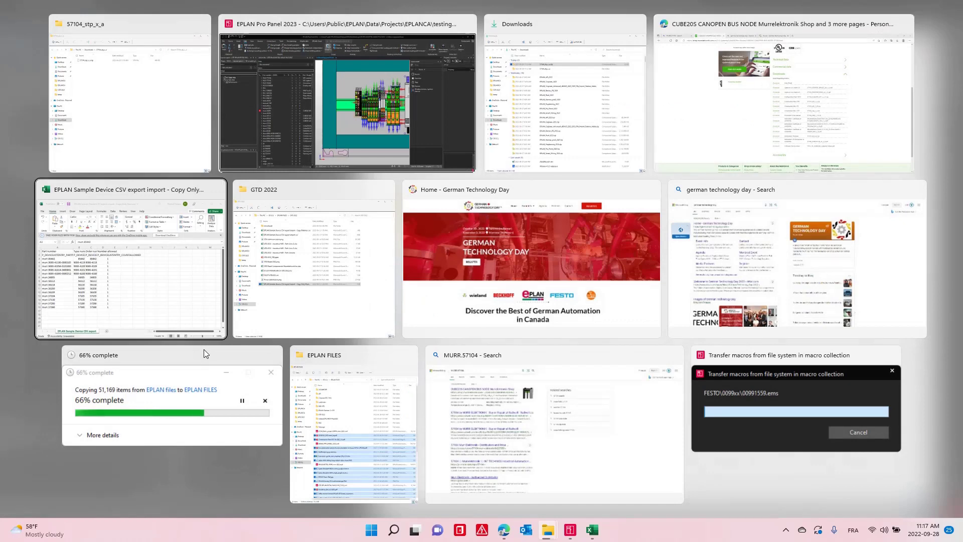
click(713, 154)
scroll(574, 165, up, 6)
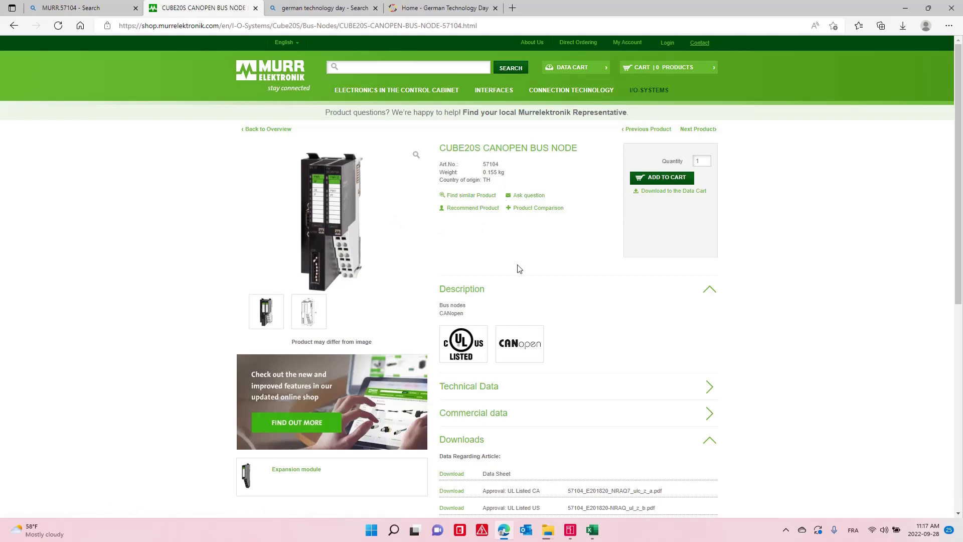
scroll(518, 267, down, 3)
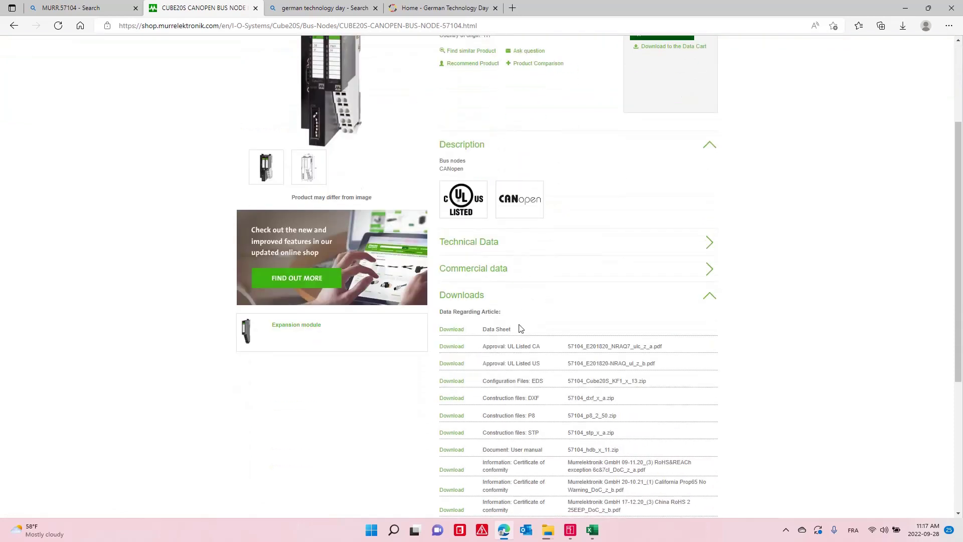
scroll(418, 354, up, 3)
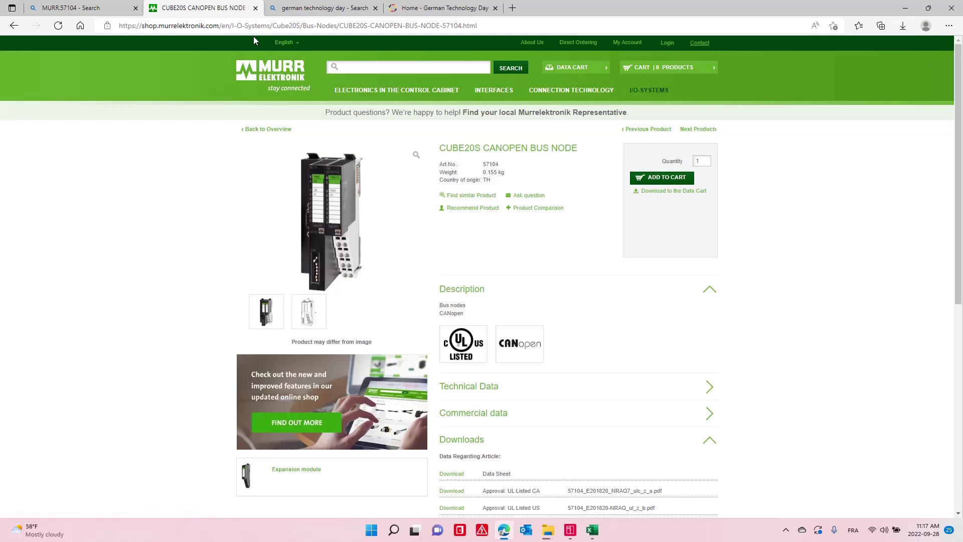
scroll(445, 273, down, 4)
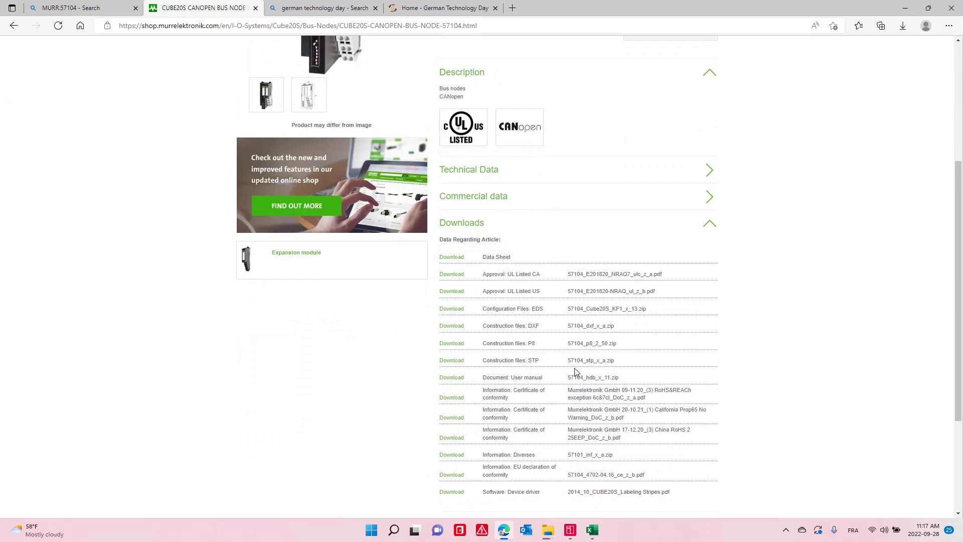
- Switch back to EPLAN Pro Panel and search the insert center for 57104
key(super+Tab)
key(Right)
key(Return)
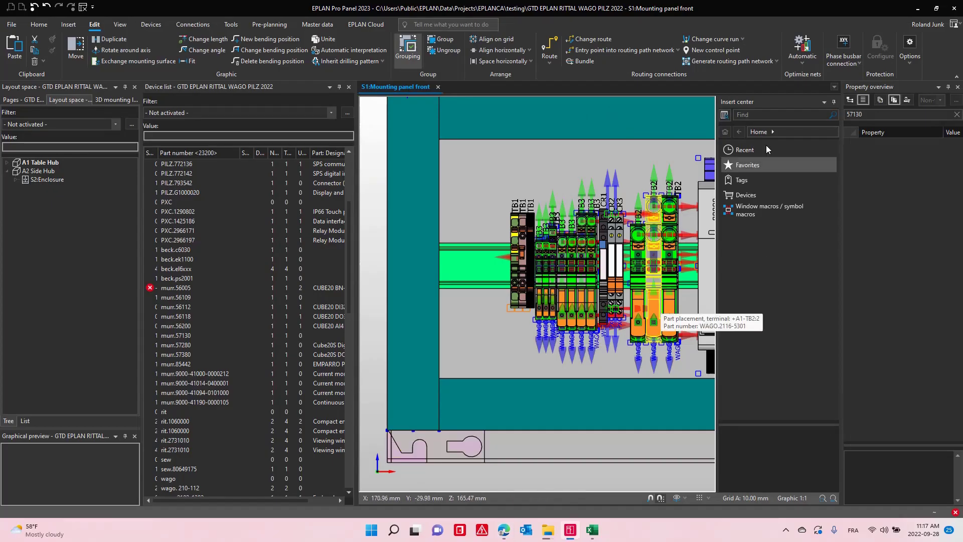
click(766, 111)
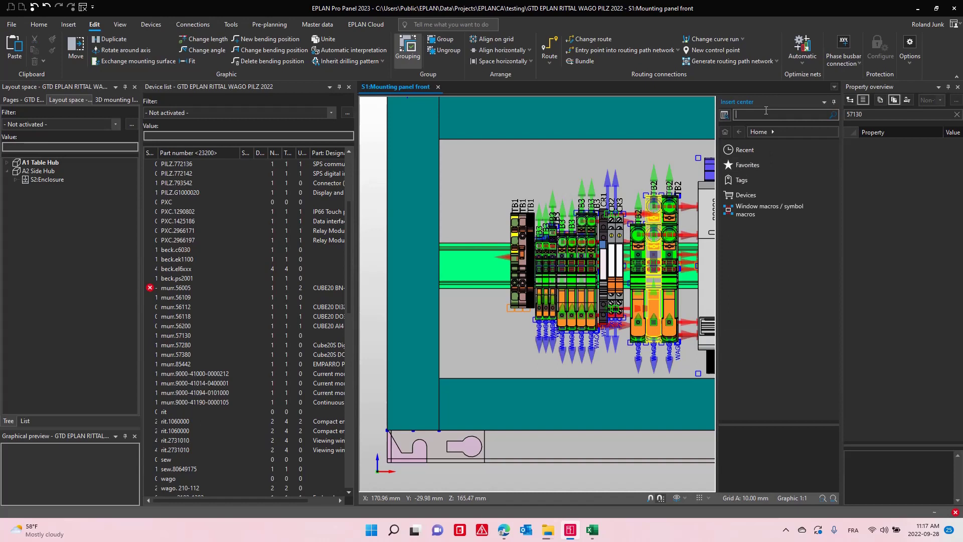
text(57104)
key(Return)
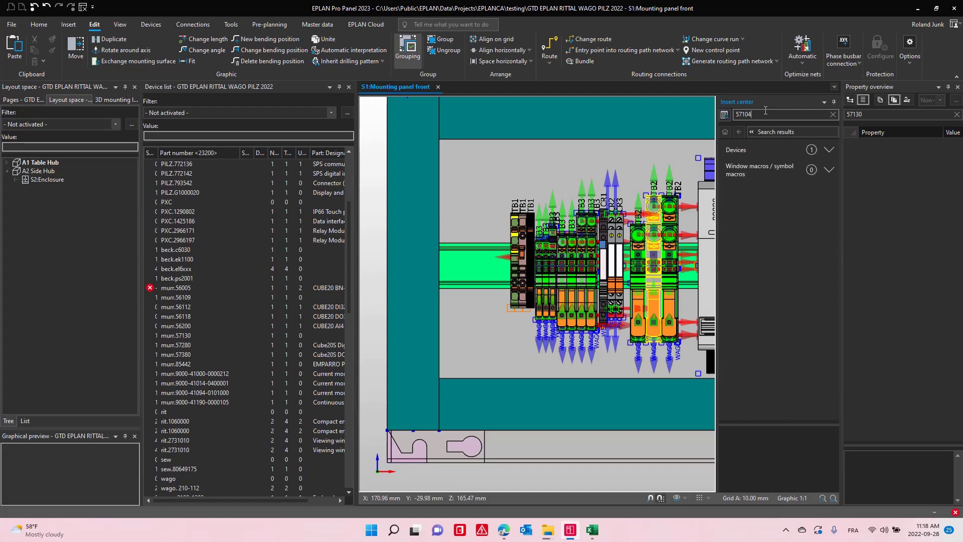
- Place MURR.57104 from the search results on the lower mounting rail, at its end against wire duct D1
click(739, 150)
drag(748, 201, 455, 264)
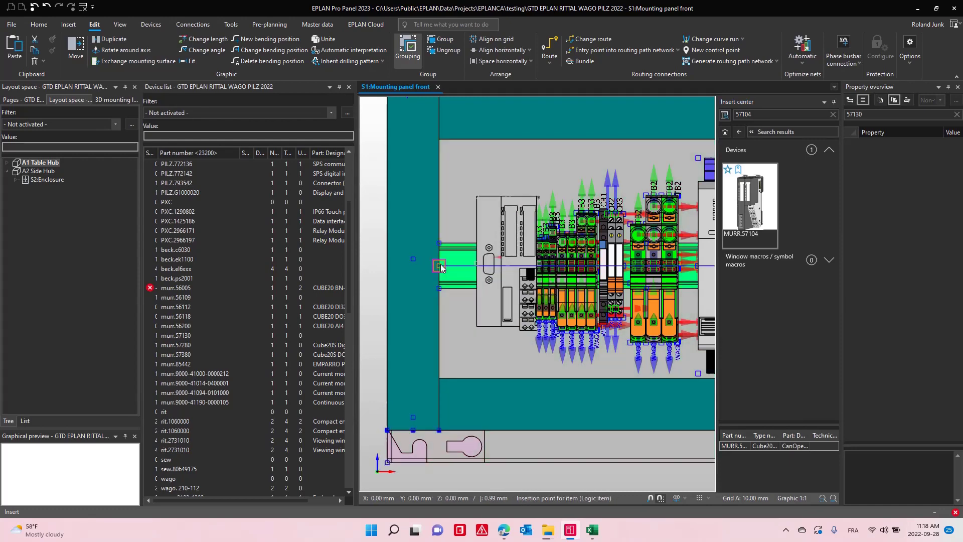
scroll(438, 264, down, 2)
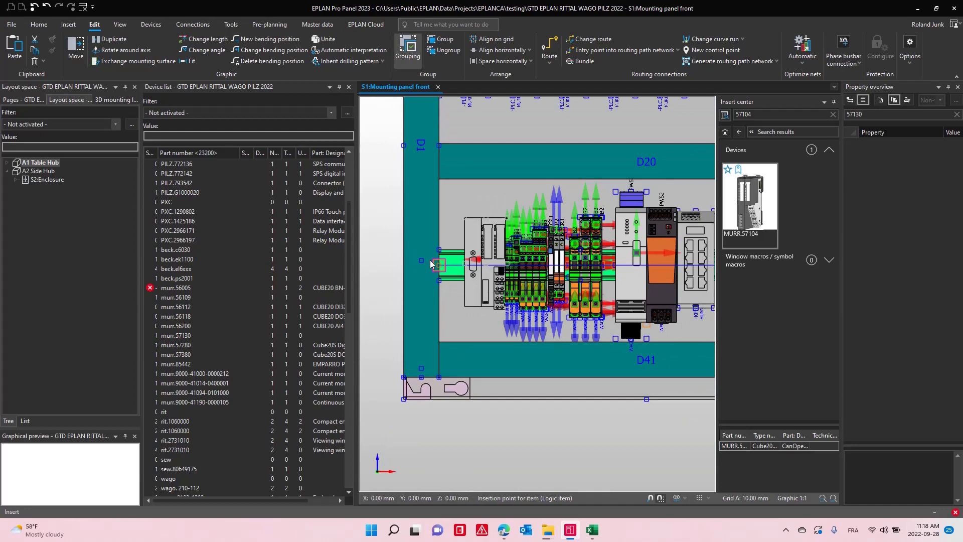
click(416, 263)
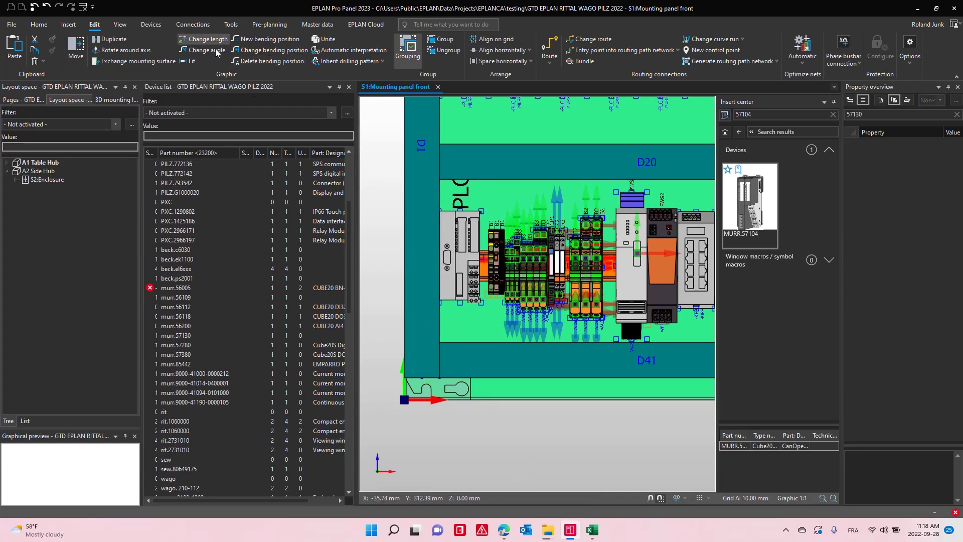
- Close the device list and select the placed MURR.57104 node in a view of the whole mounting panel
click(349, 87)
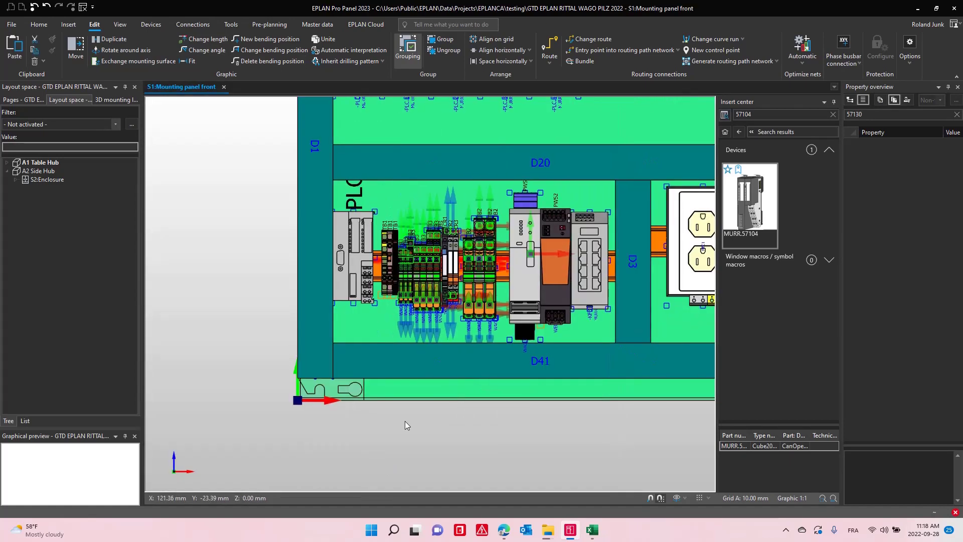
middle_click(405, 420)
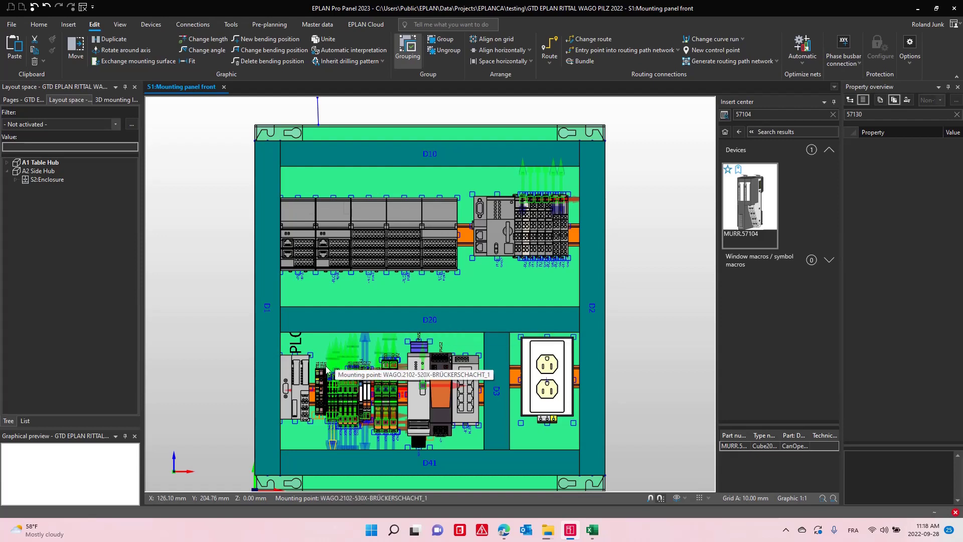
click(296, 386)
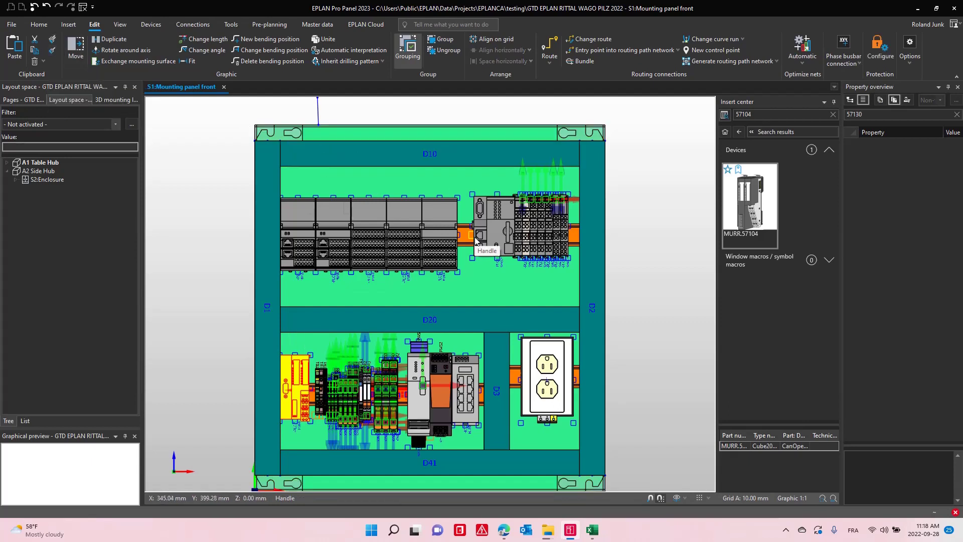
- Open schematic page 26 MURR 58812 of the main panel
click(32, 101)
click(68, 273)
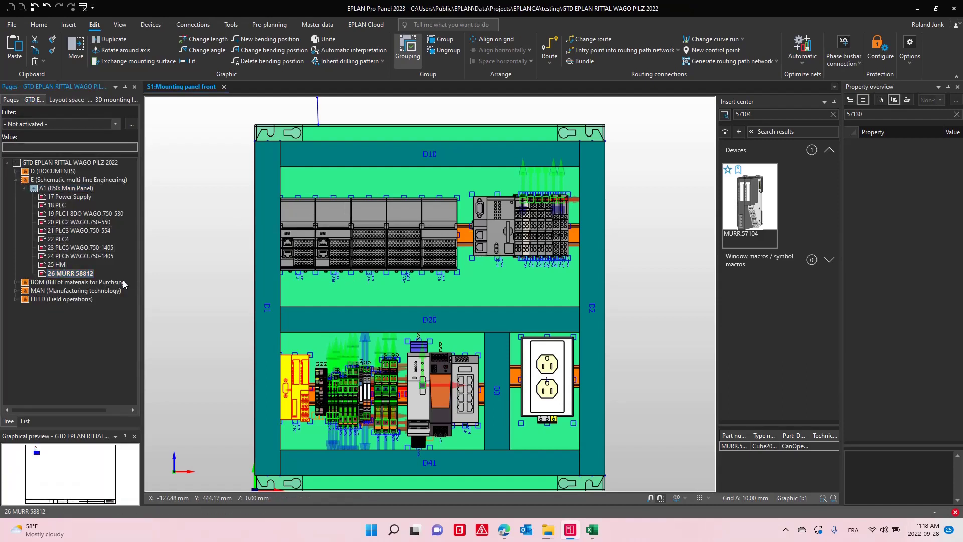
double_click(83, 274)
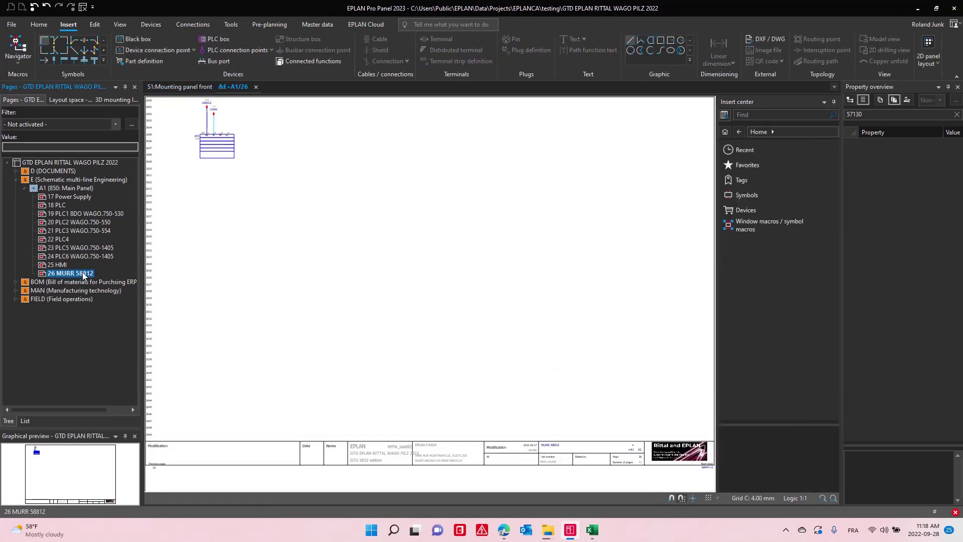
- Open the device navigator, expand A1 (850: Main Panel), and look through the PLC devices down to the functions of PLC1
click(150, 25)
click(23, 56)
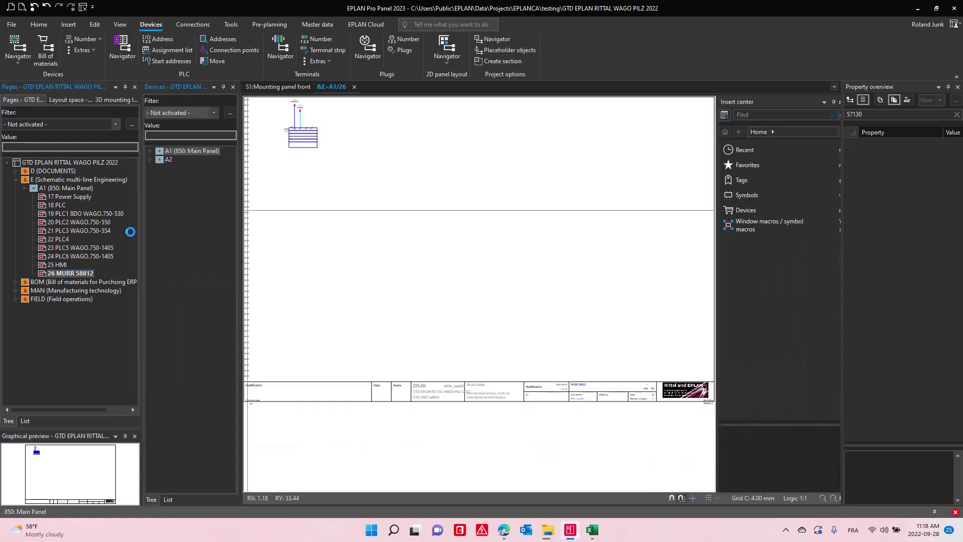
click(158, 151)
double_click(158, 151)
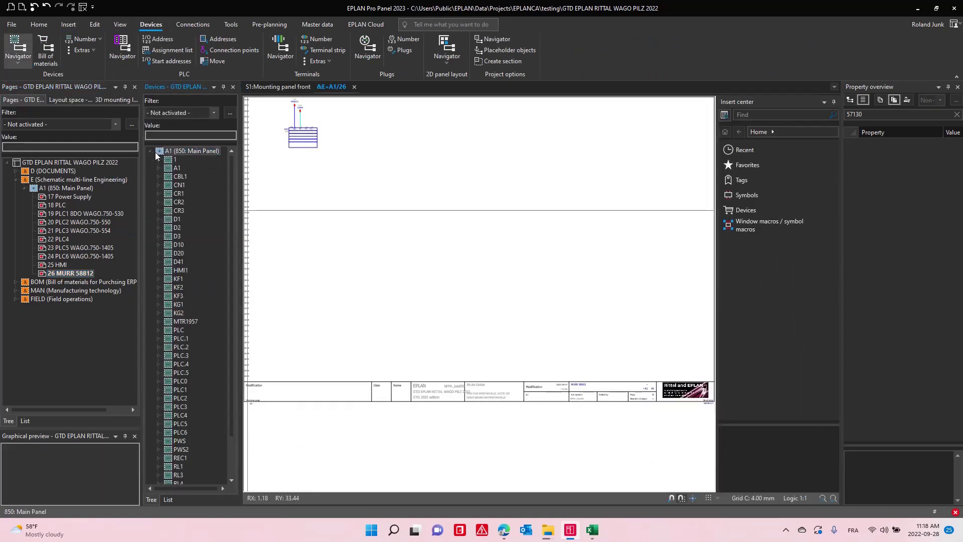
scroll(185, 365, down, 1)
click(182, 330)
click(179, 346)
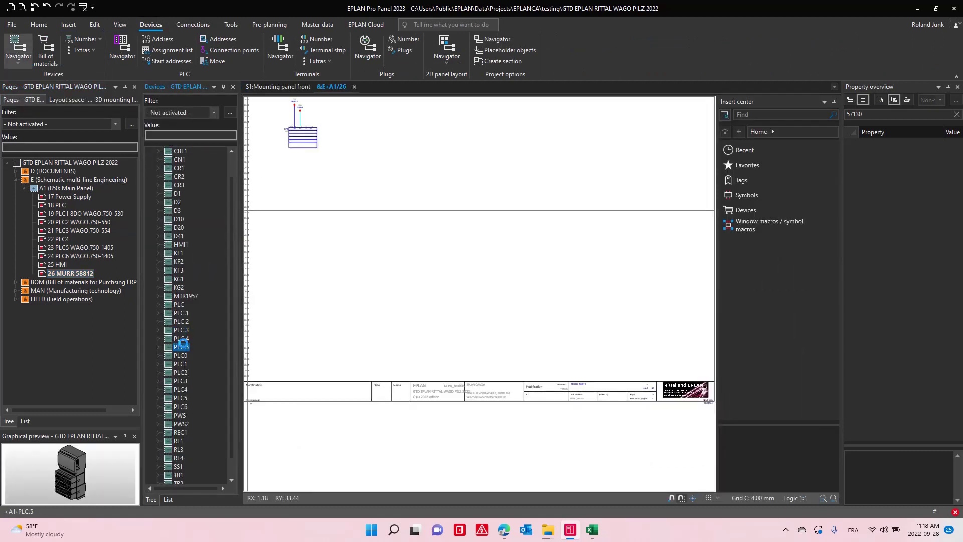
double_click(166, 364)
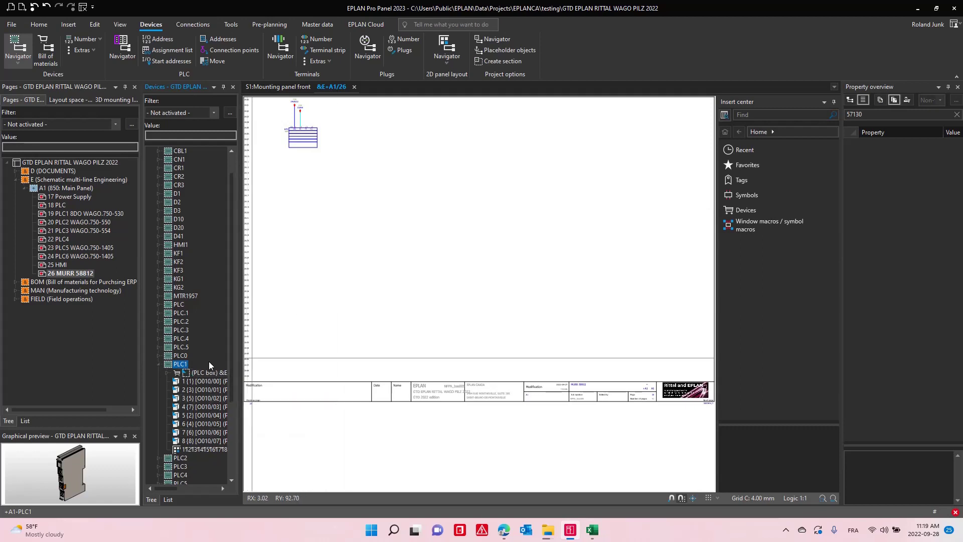
- Try to place device PLC1 on schematic page &E+A1/26, declining IEC_symbol in favour of the NFPA_symbol library
scroll(206, 354, down, 3)
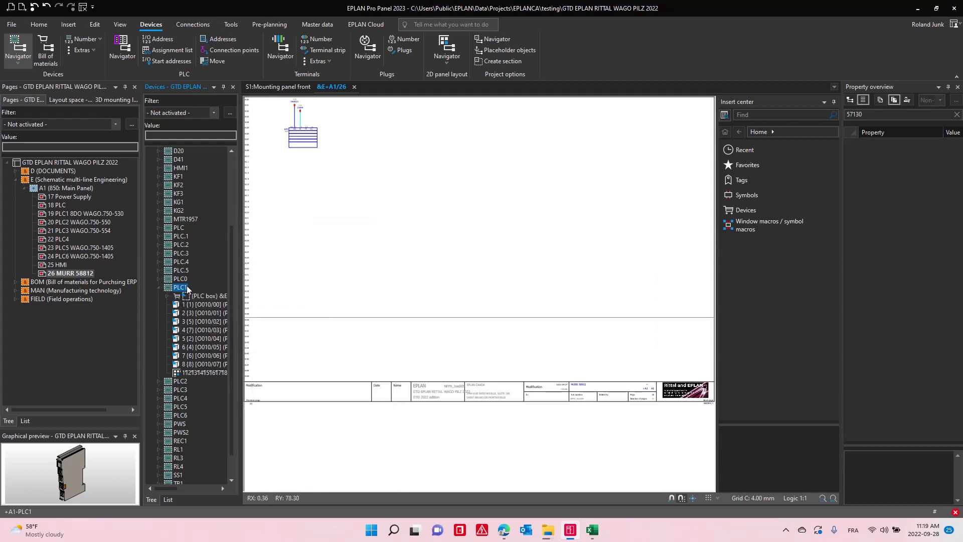
drag(185, 292, 379, 239)
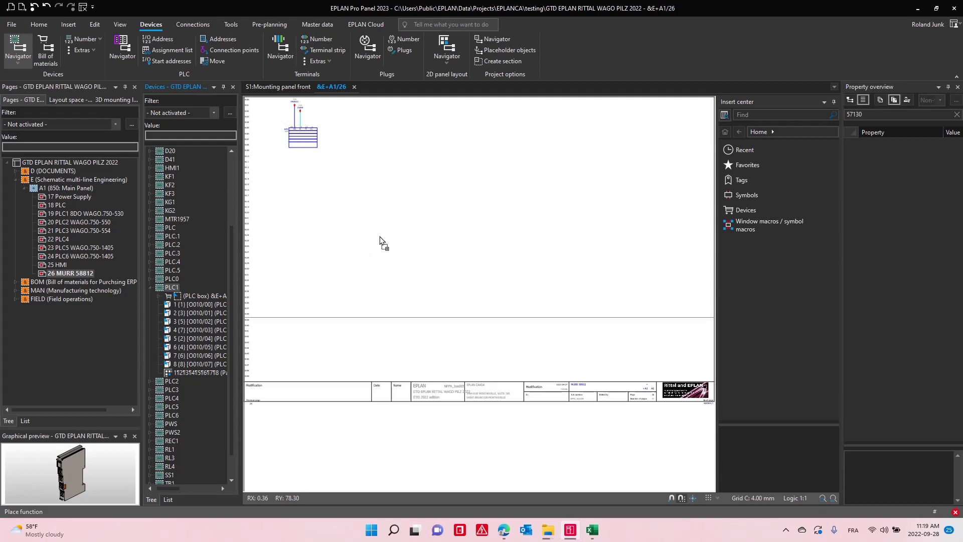
click(379, 240)
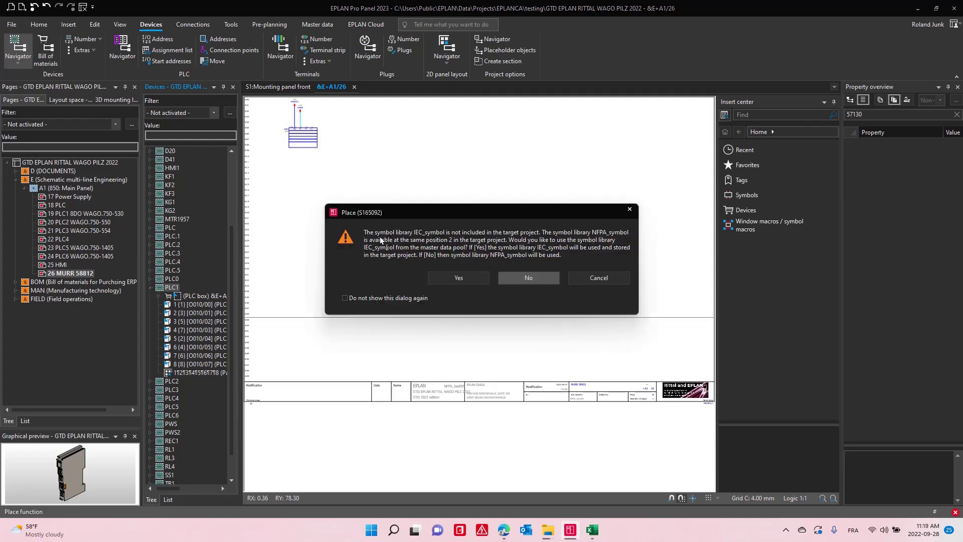
click(537, 282)
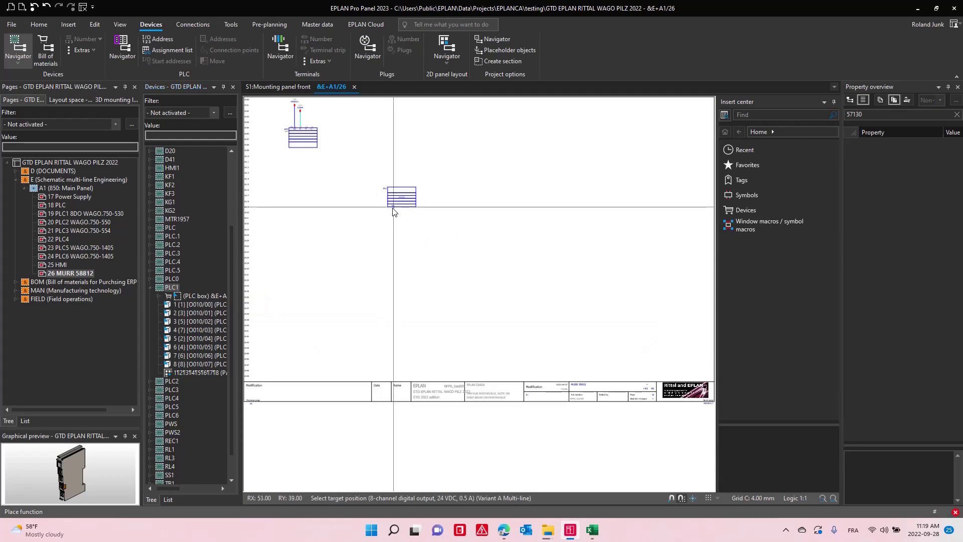
- Close the device navigator and examine the Murr entries on the first summarized parts list page of the BOM
click(233, 87)
click(56, 162)
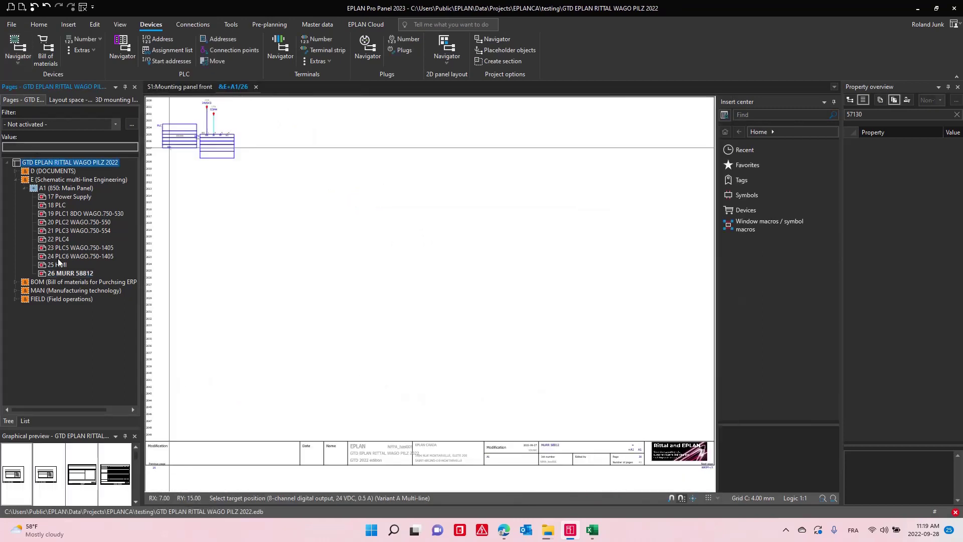
click(68, 283)
double_click(68, 283)
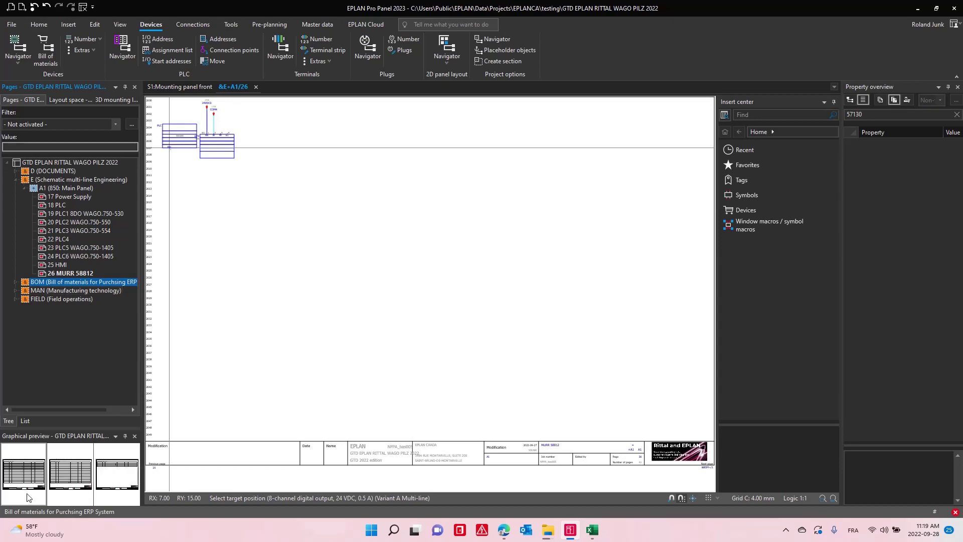
double_click(27, 497)
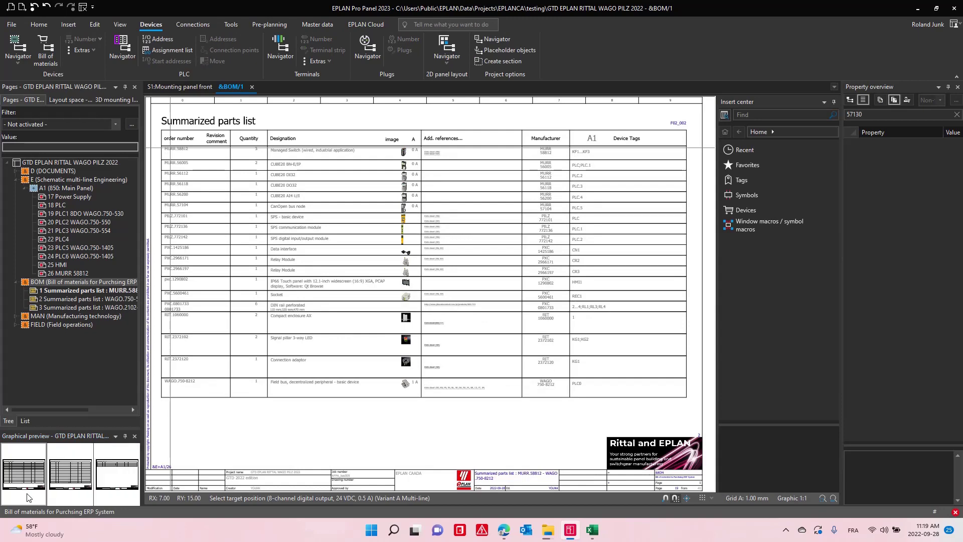
scroll(155, 142, up, 4)
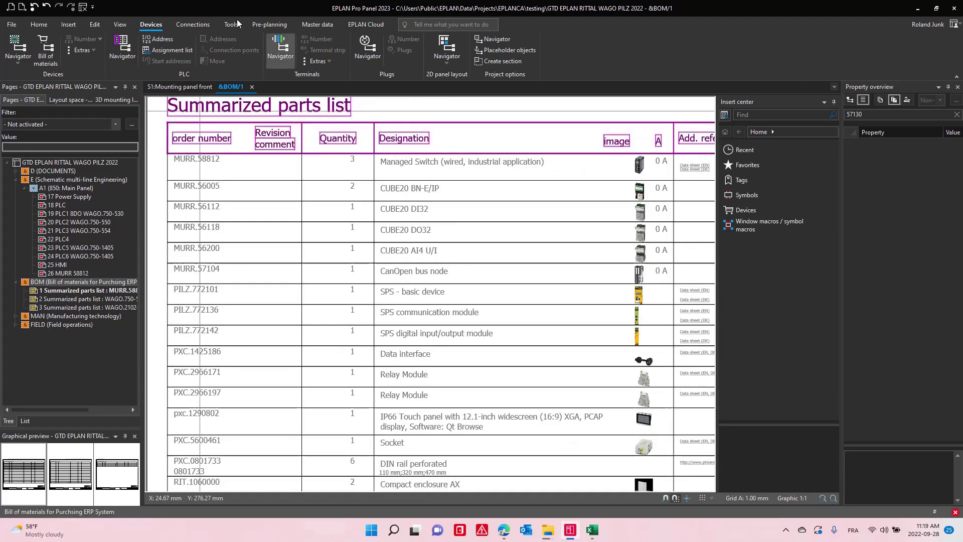
- Return to the S1 mounting panel front view, and switch to the browser's Murrelektronik shop page for article 57104
click(180, 86)
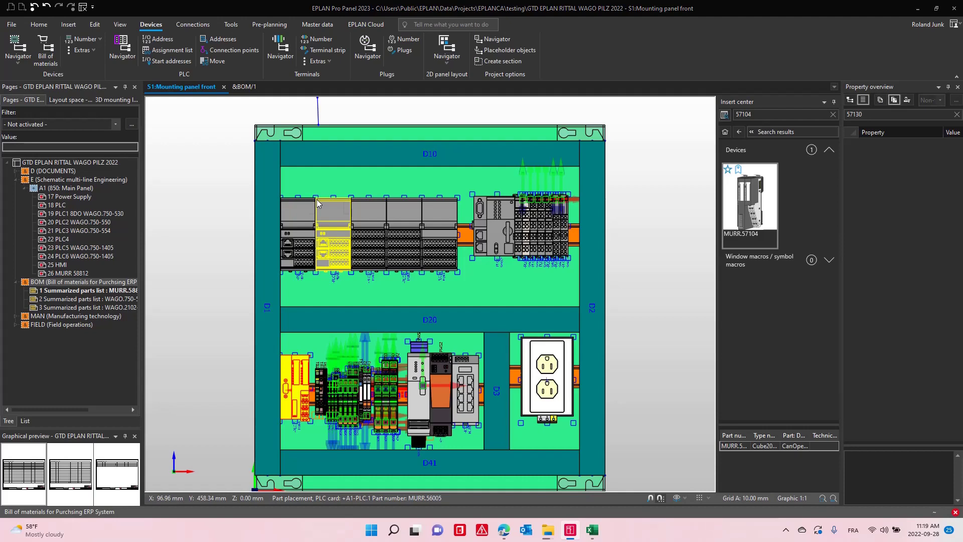
key(alt+Tab)
key(alt+Tab)
key(alt+Tab)
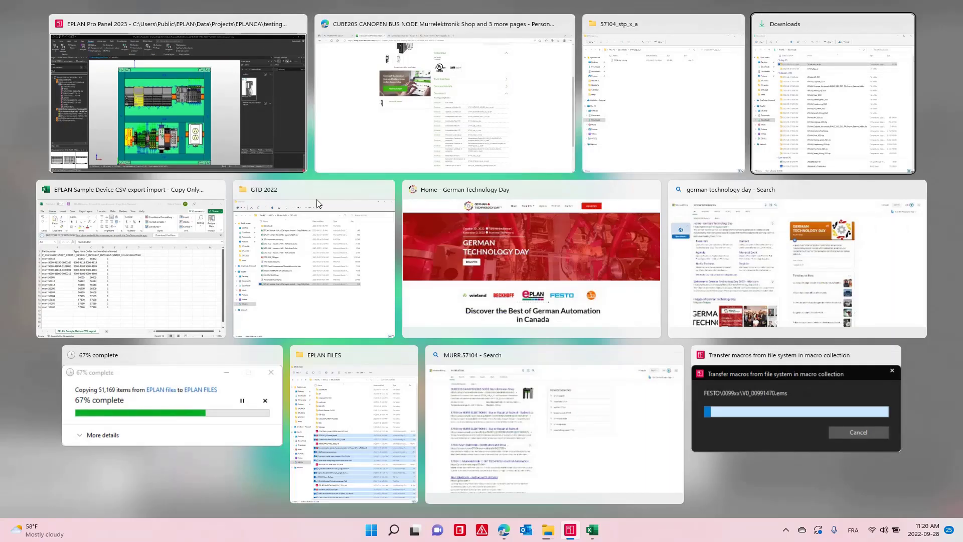
key(alt+Tab)
key(alt+Tab)
key(alt+Tab)
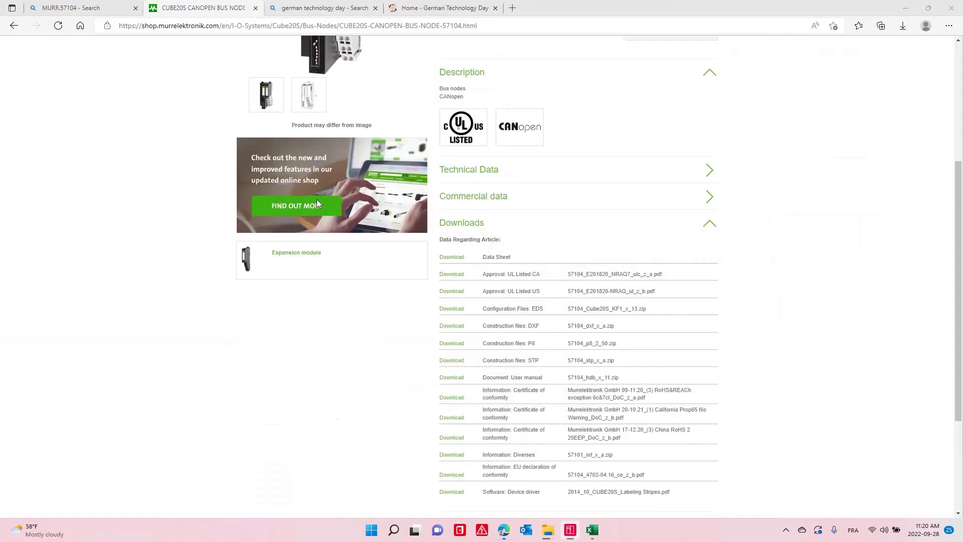